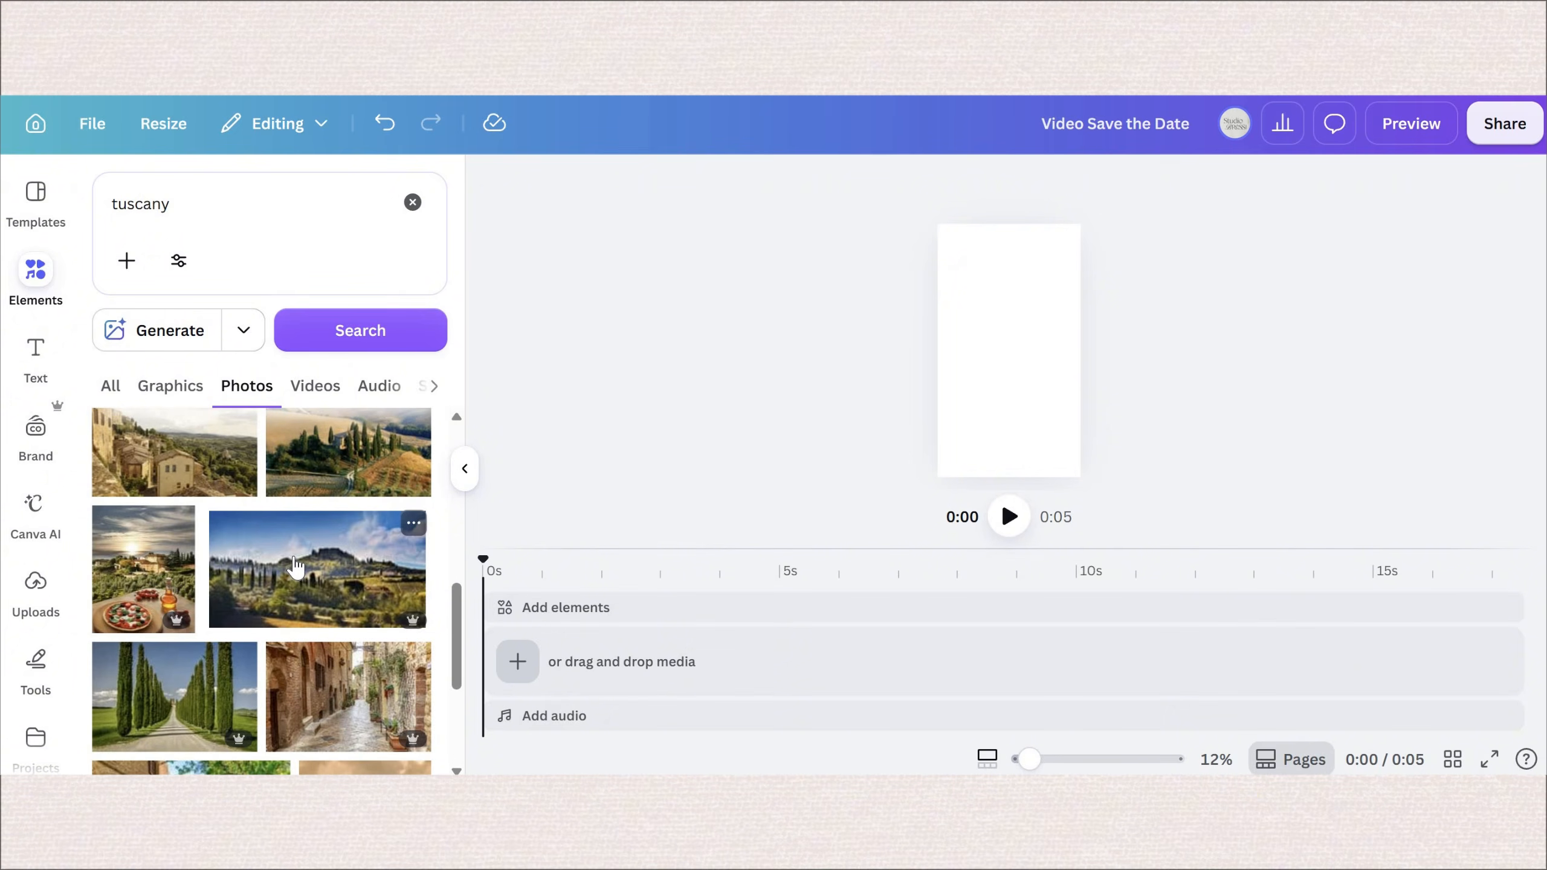
# Step: Browse the tuscany photos and paste the Tuscan hillside video onto the blank page as its full-frame background
pyautogui.scroll(-5, 295, 566)
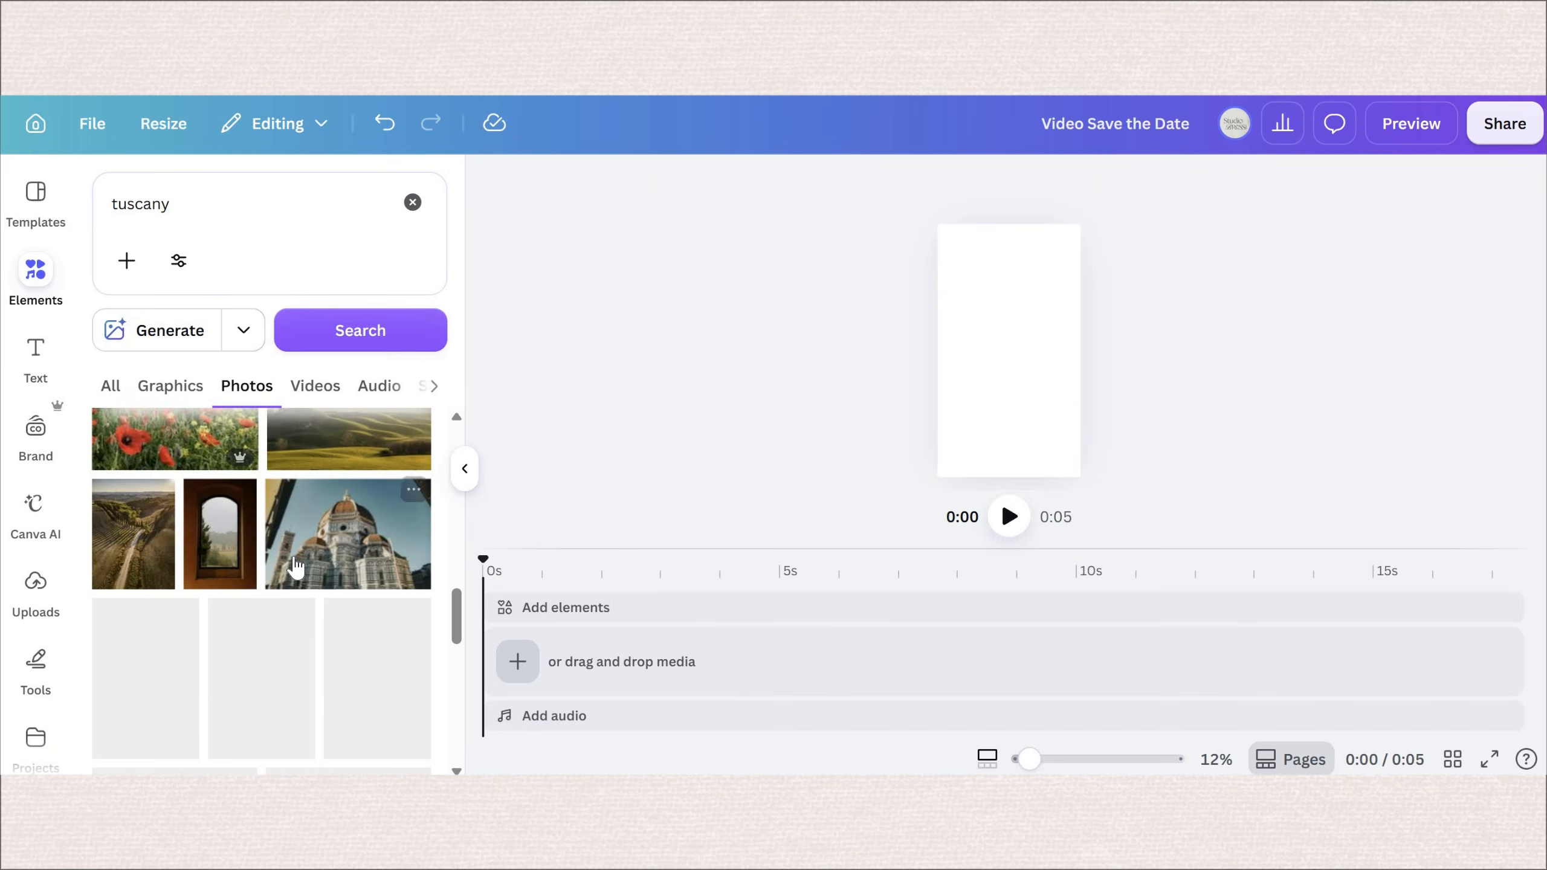
pyautogui.scroll(-2, 295, 565)
pyautogui.scroll(-3, 383, 615)
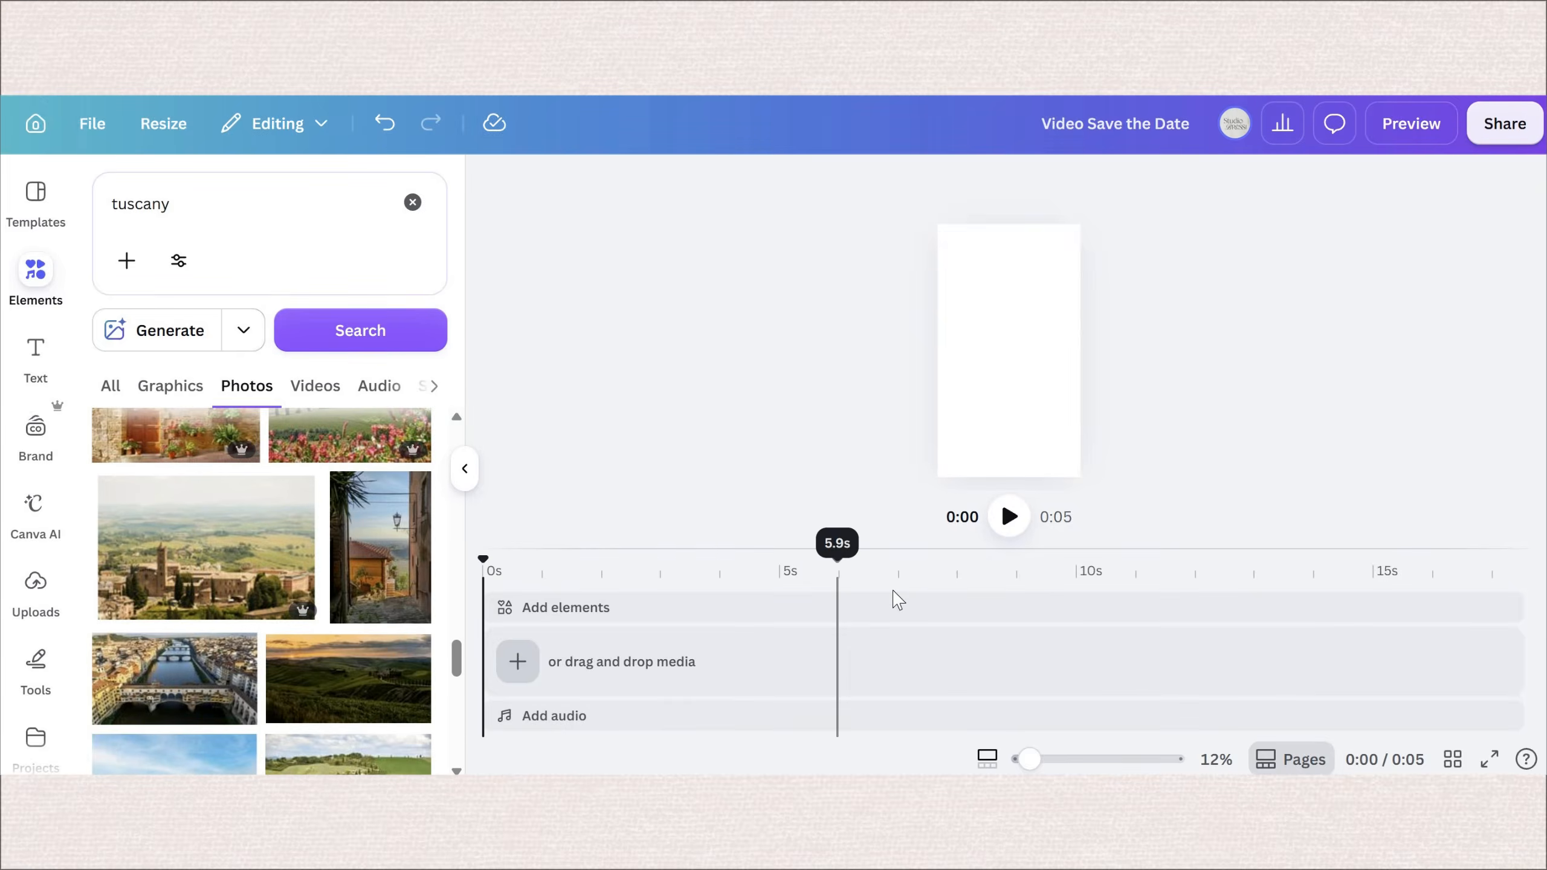
pyautogui.hotkey('ctrl', 'v')
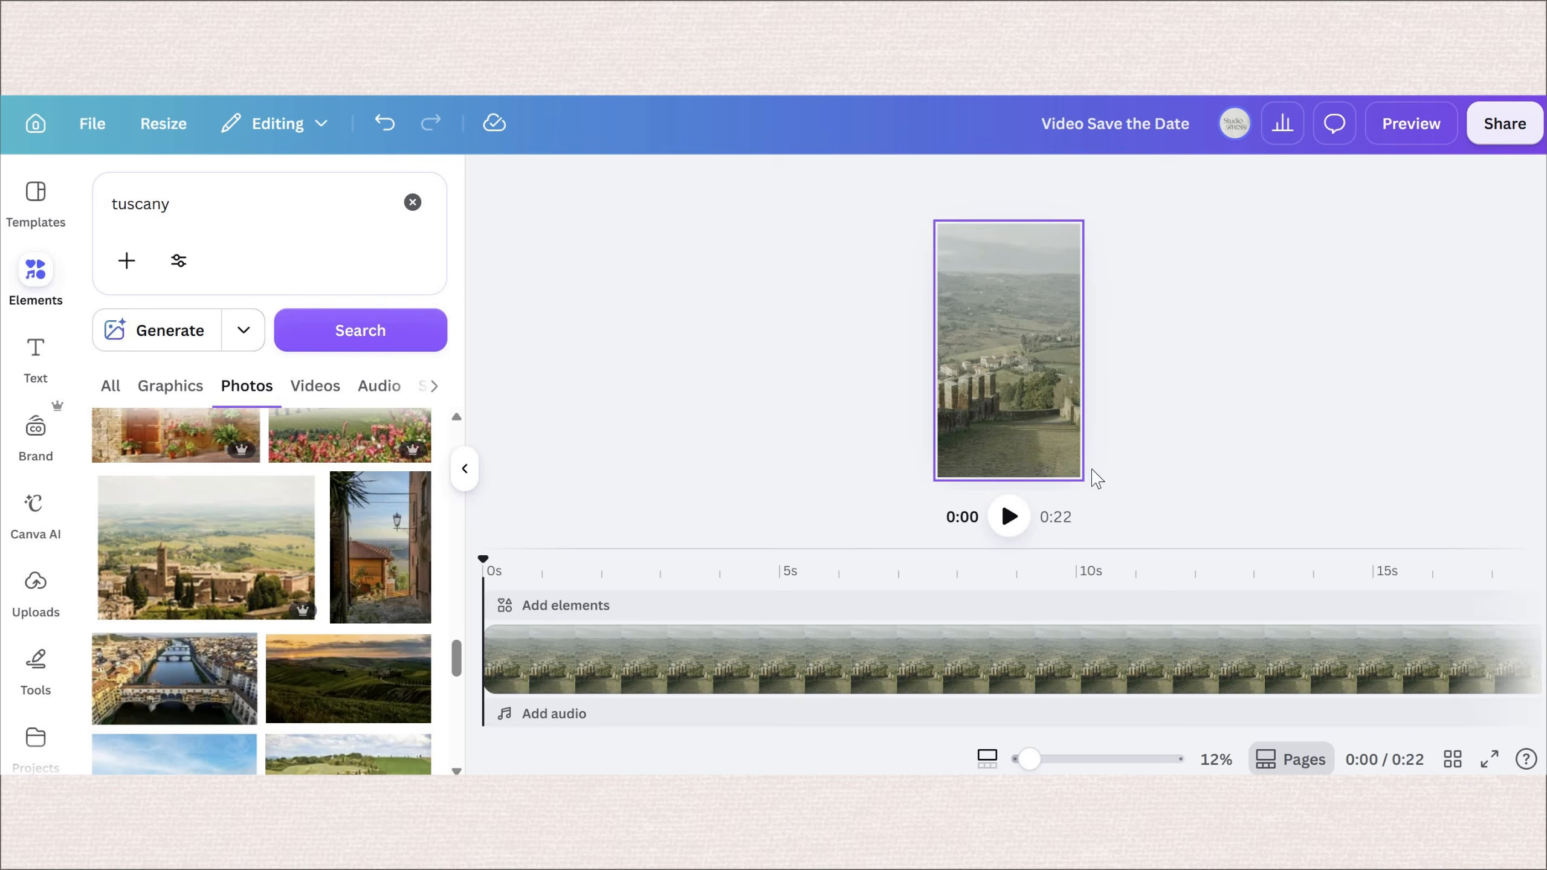
# Step: Search the photos for "paper" and place the plain light paper sheet near the start of the timeline
pyautogui.click(247, 206)
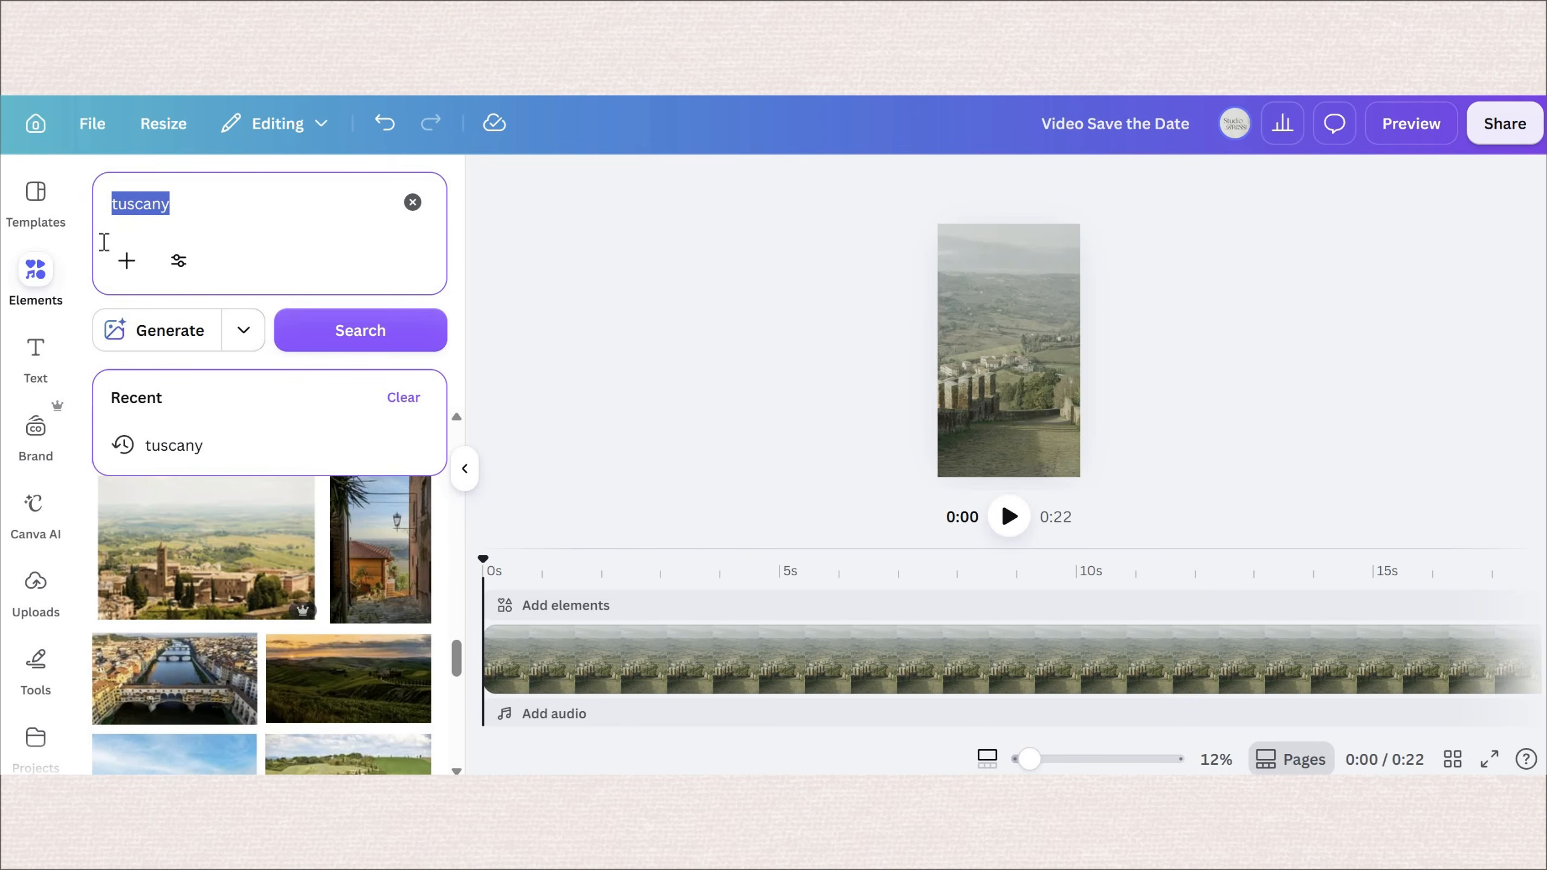
pyautogui.write('paper')
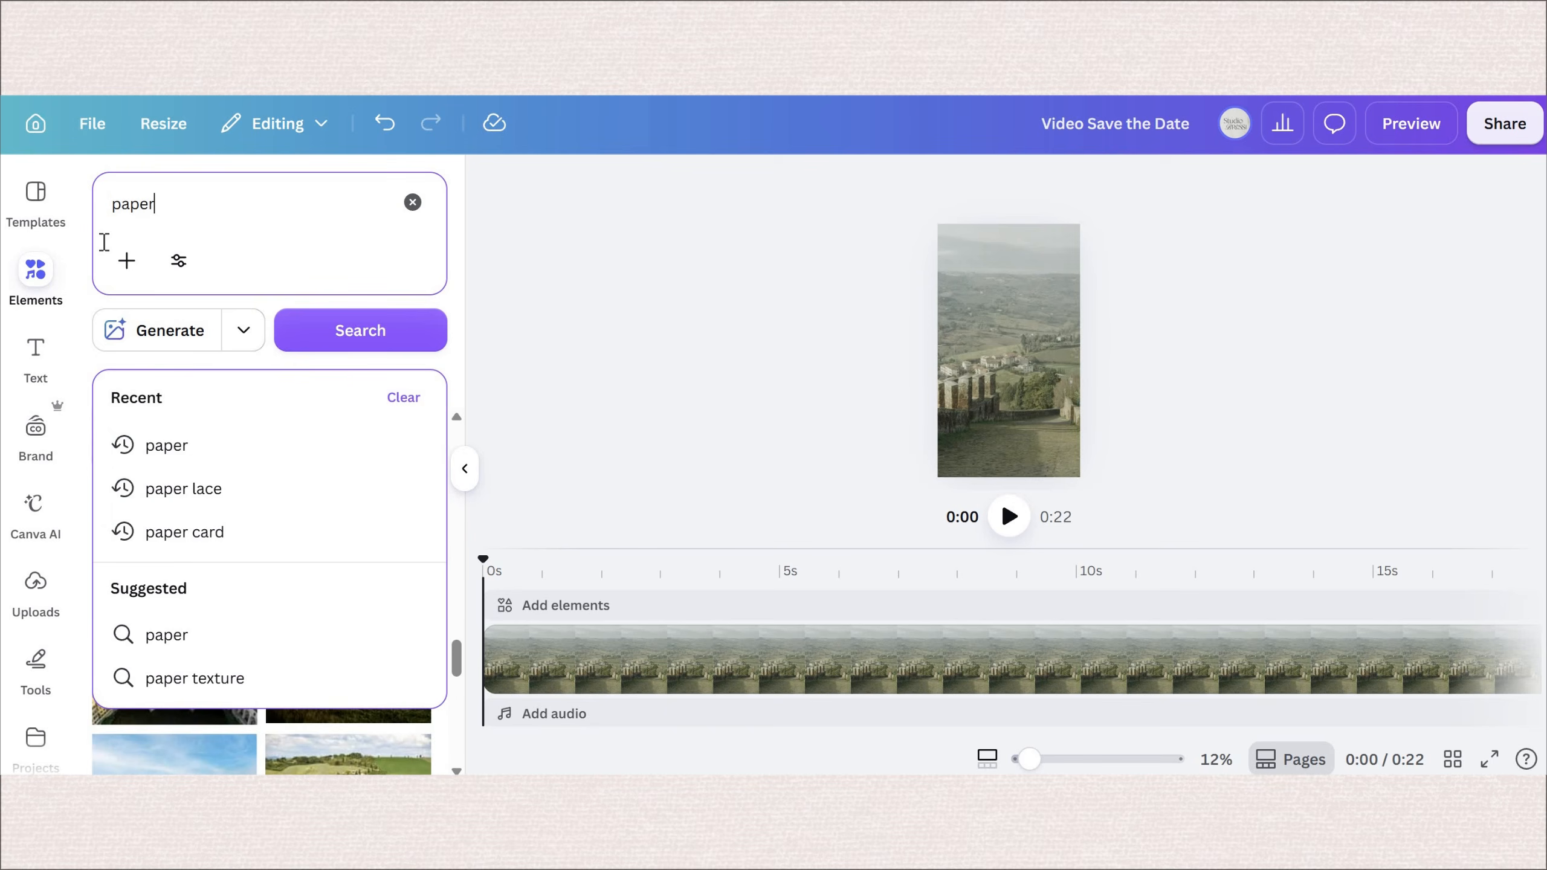
pyautogui.press('Return')
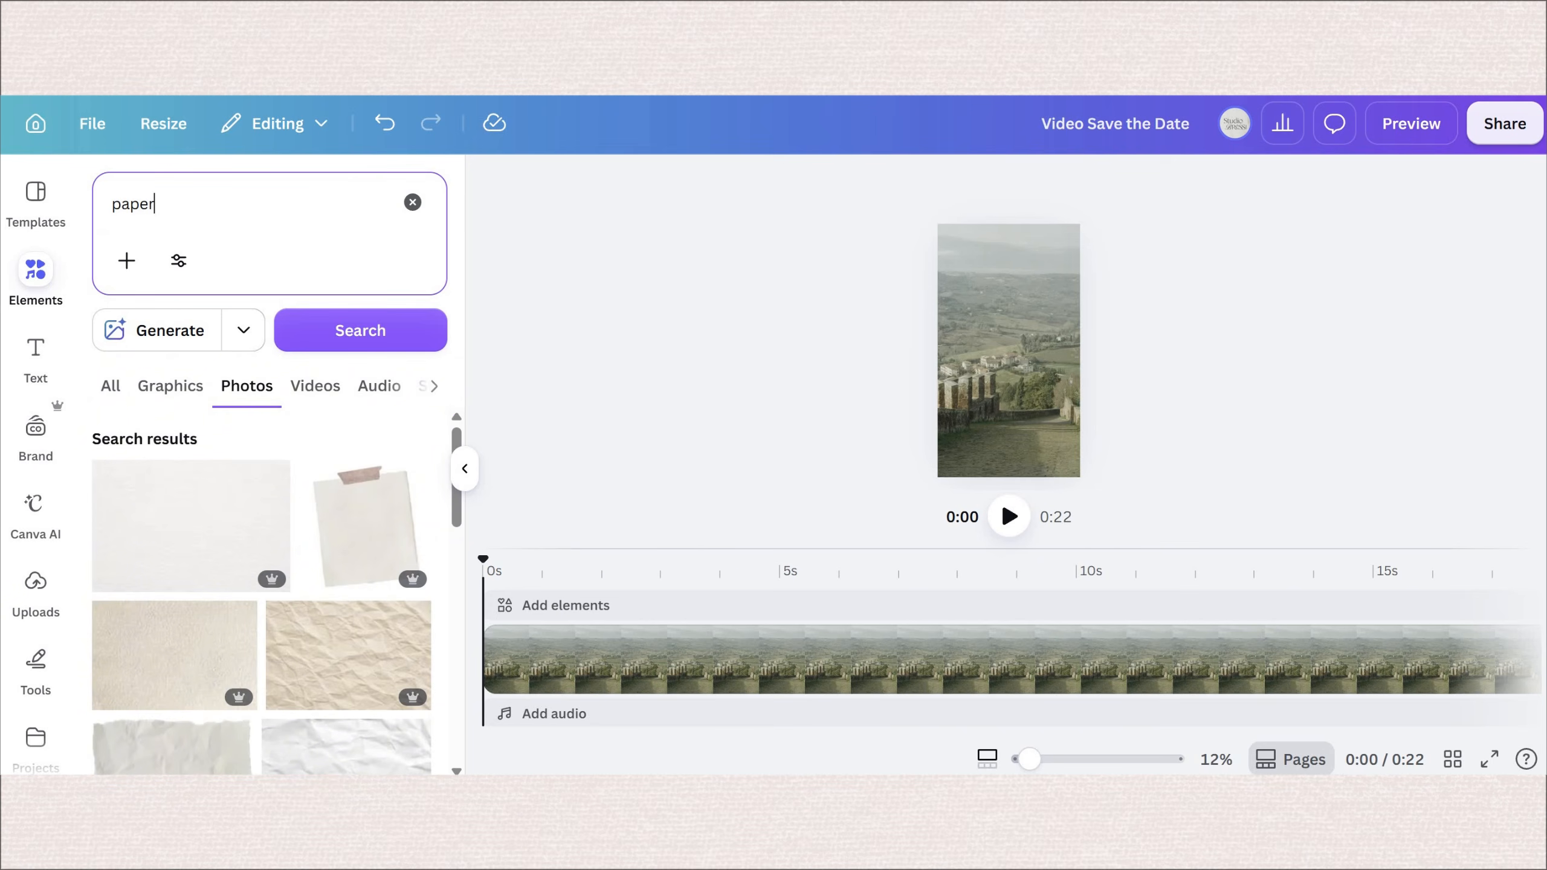
pyautogui.click(284, 580)
pyautogui.moveTo(690, 639); pyautogui.dragTo(677, 606)
# Step: Search the photos for "lace paper" and add the lace-bordered sheet over the landscape footage
pyautogui.click(122, 197)
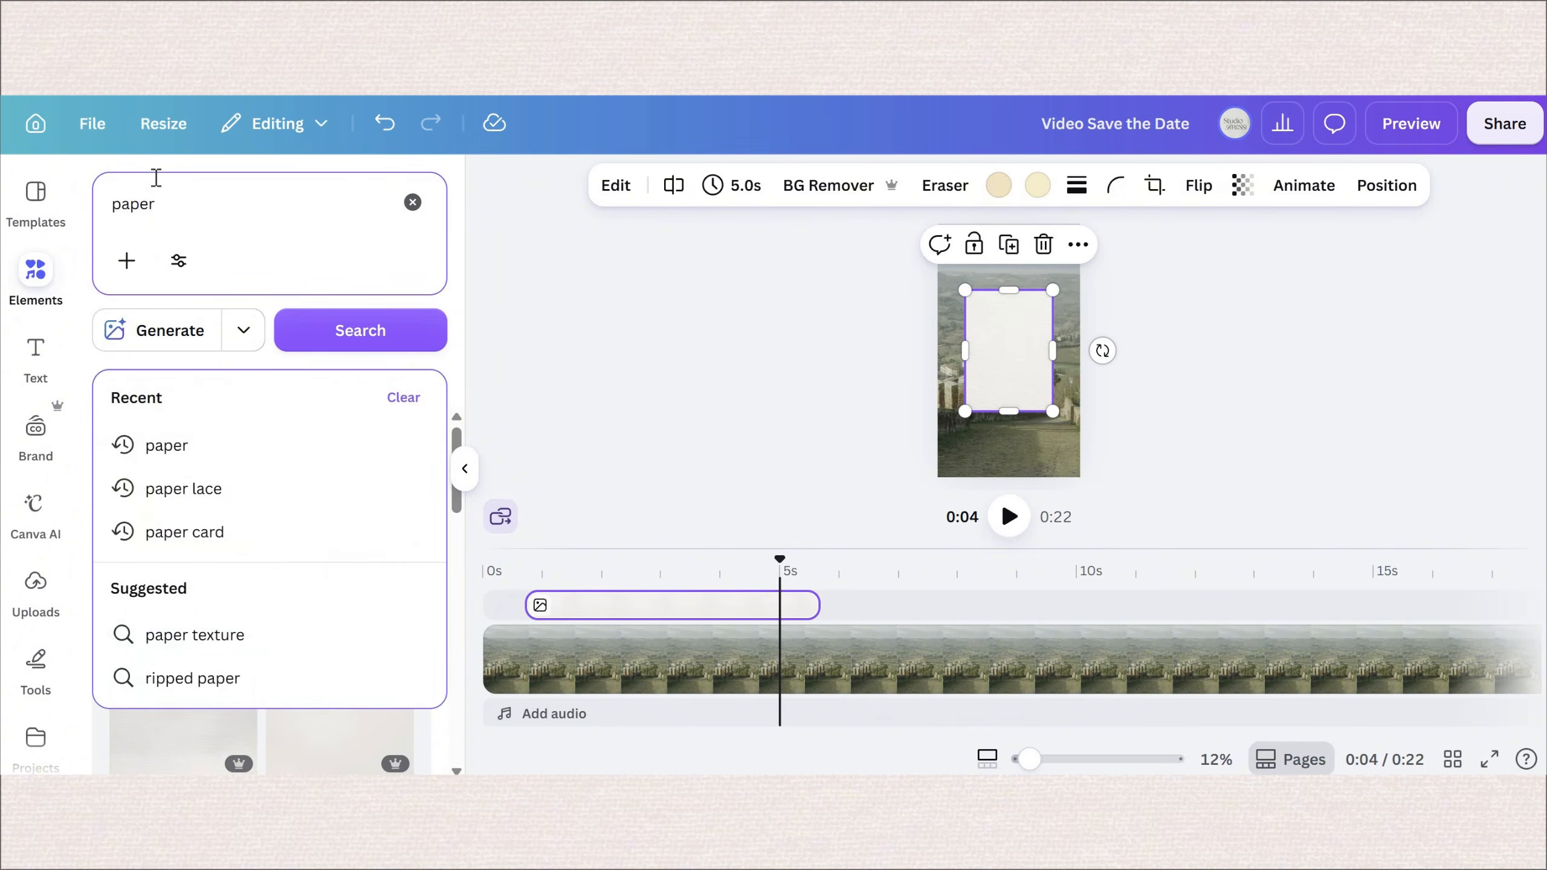
pyautogui.write('lace')
pyautogui.press('Return')
pyautogui.scroll(-10, 258, 512)
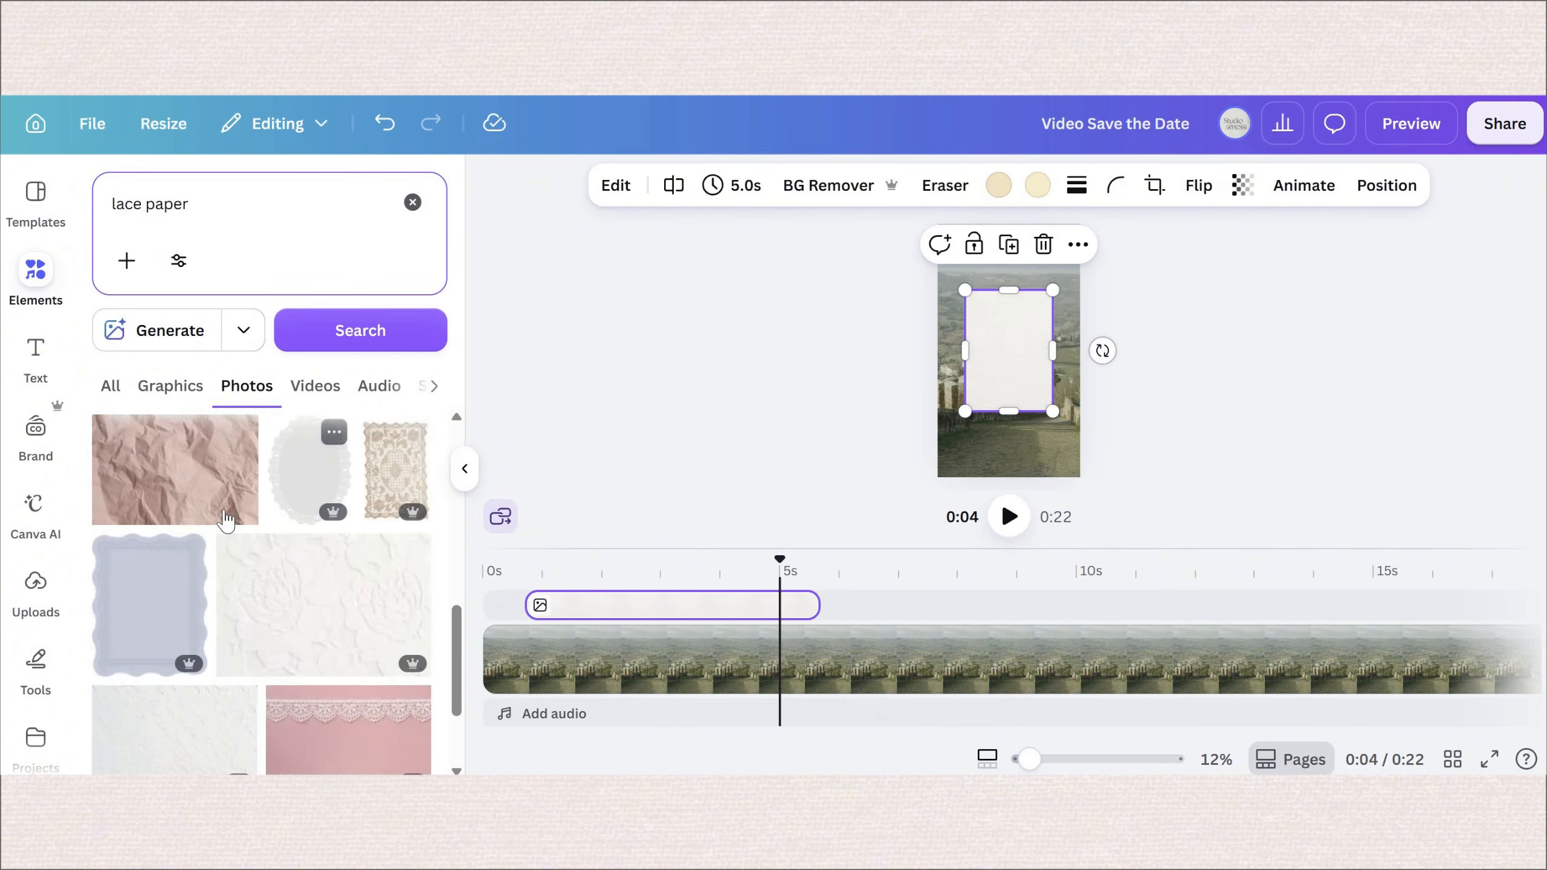
pyautogui.scroll(-2, 173, 611)
pyautogui.click(173, 611)
pyautogui.click(1200, 458)
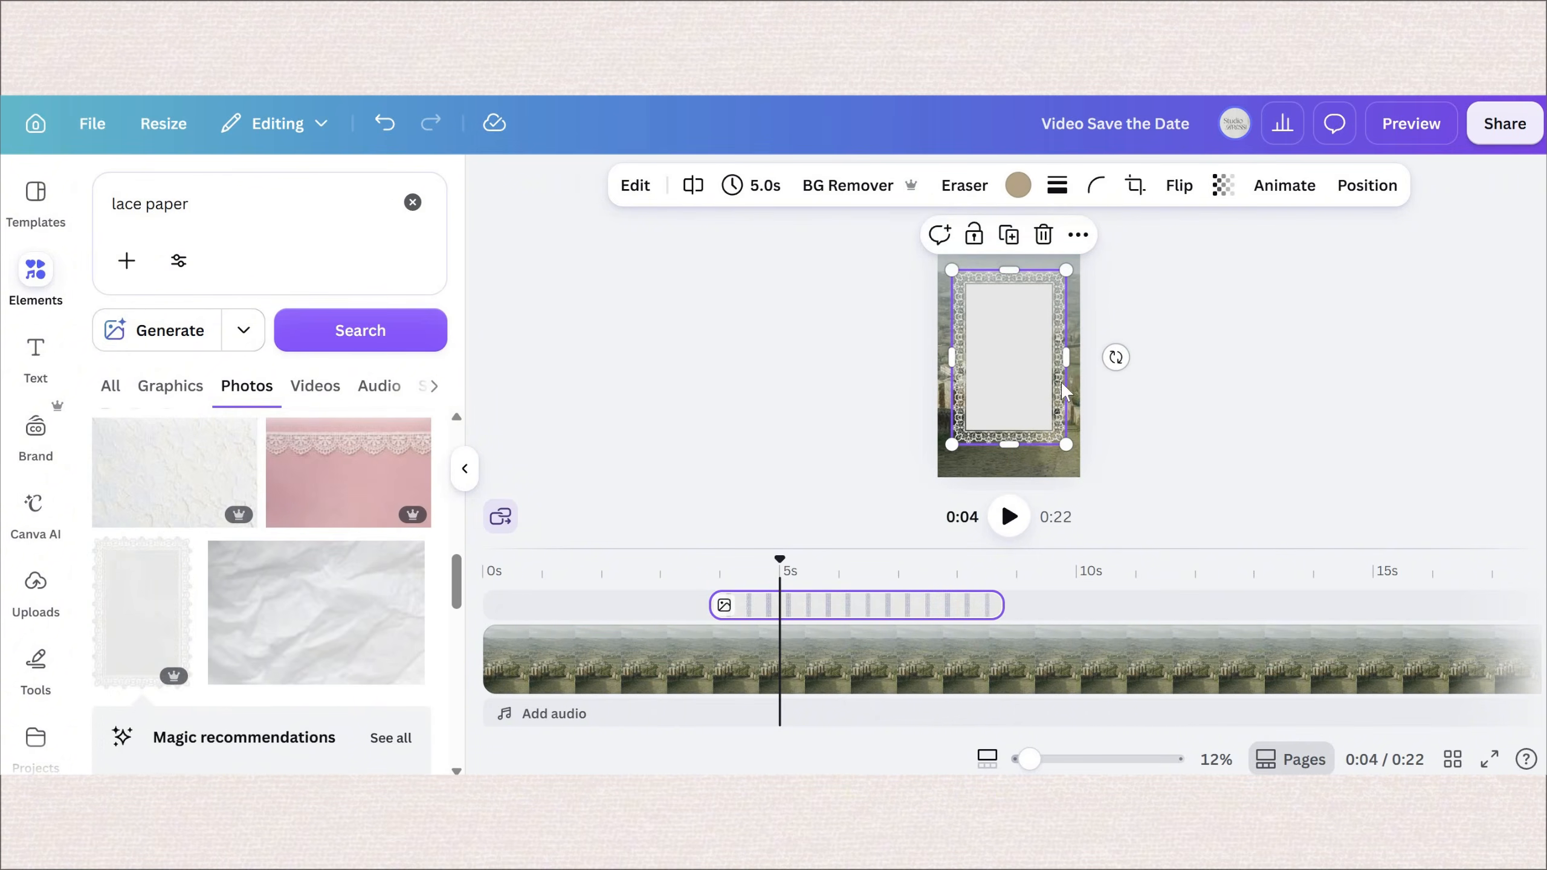
# Step: Delete the lace-bordered photo and add the lace-edged rectangular paper from the graphics results to the timeline instead
pyautogui.click(1024, 367)
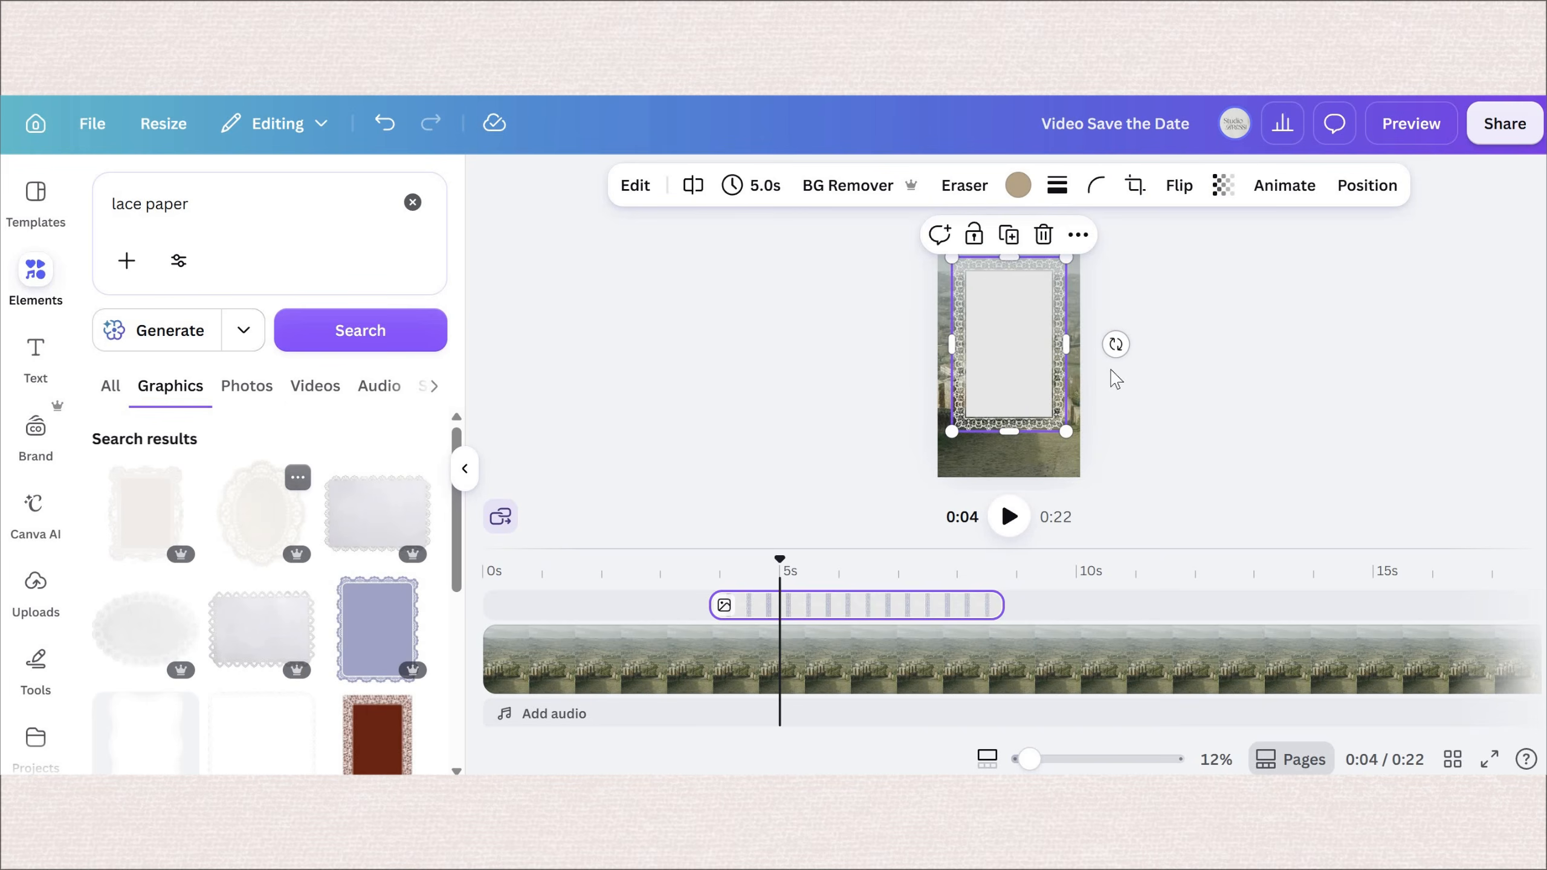
pyautogui.press('Delete')
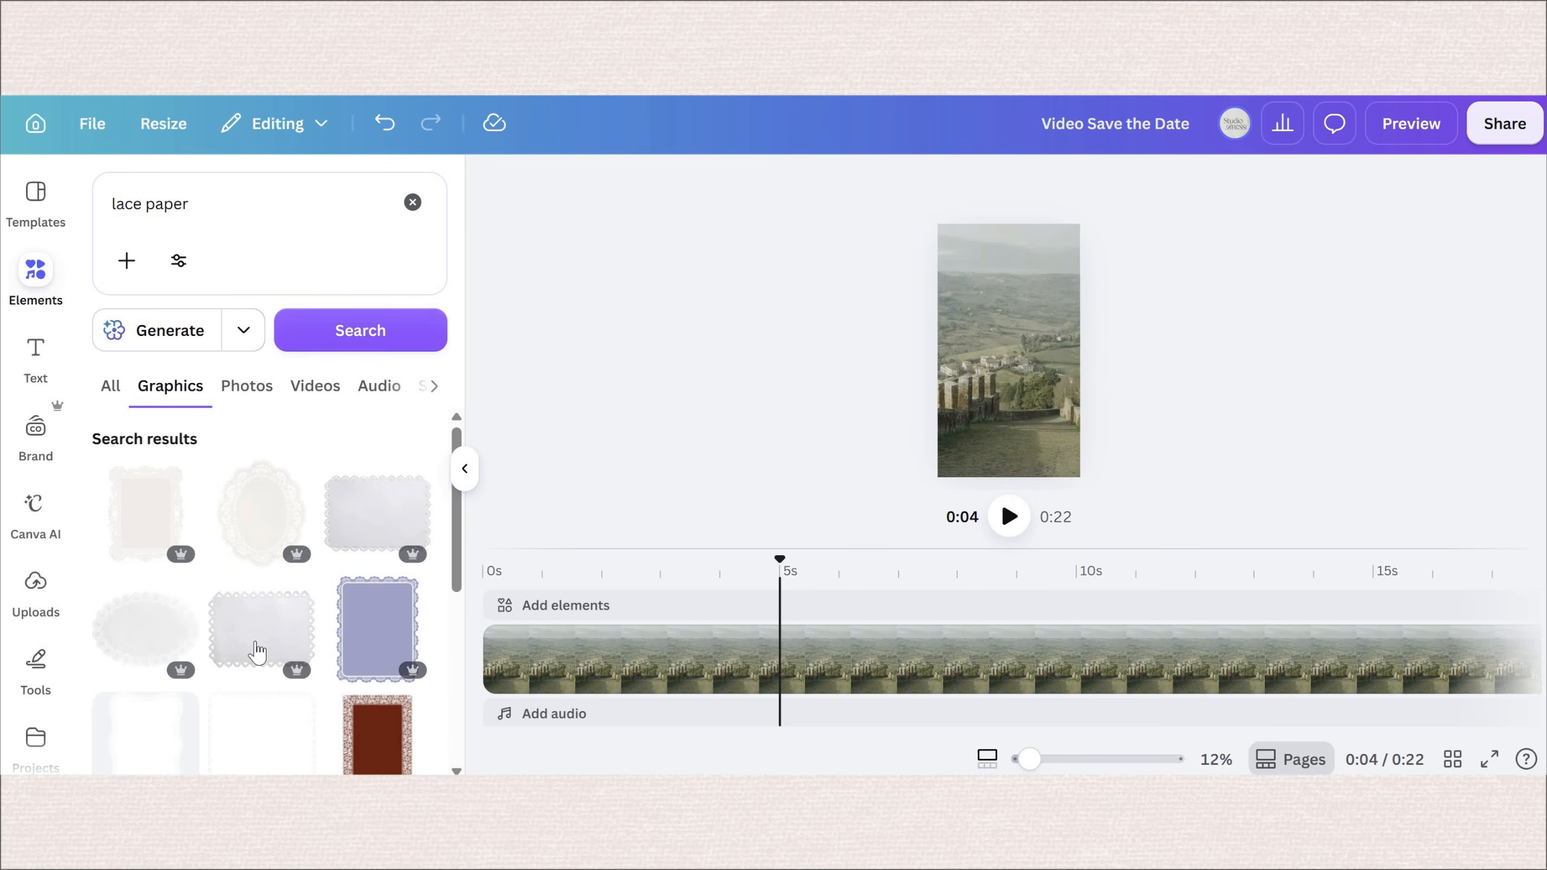
pyautogui.scroll(-5, 258, 655)
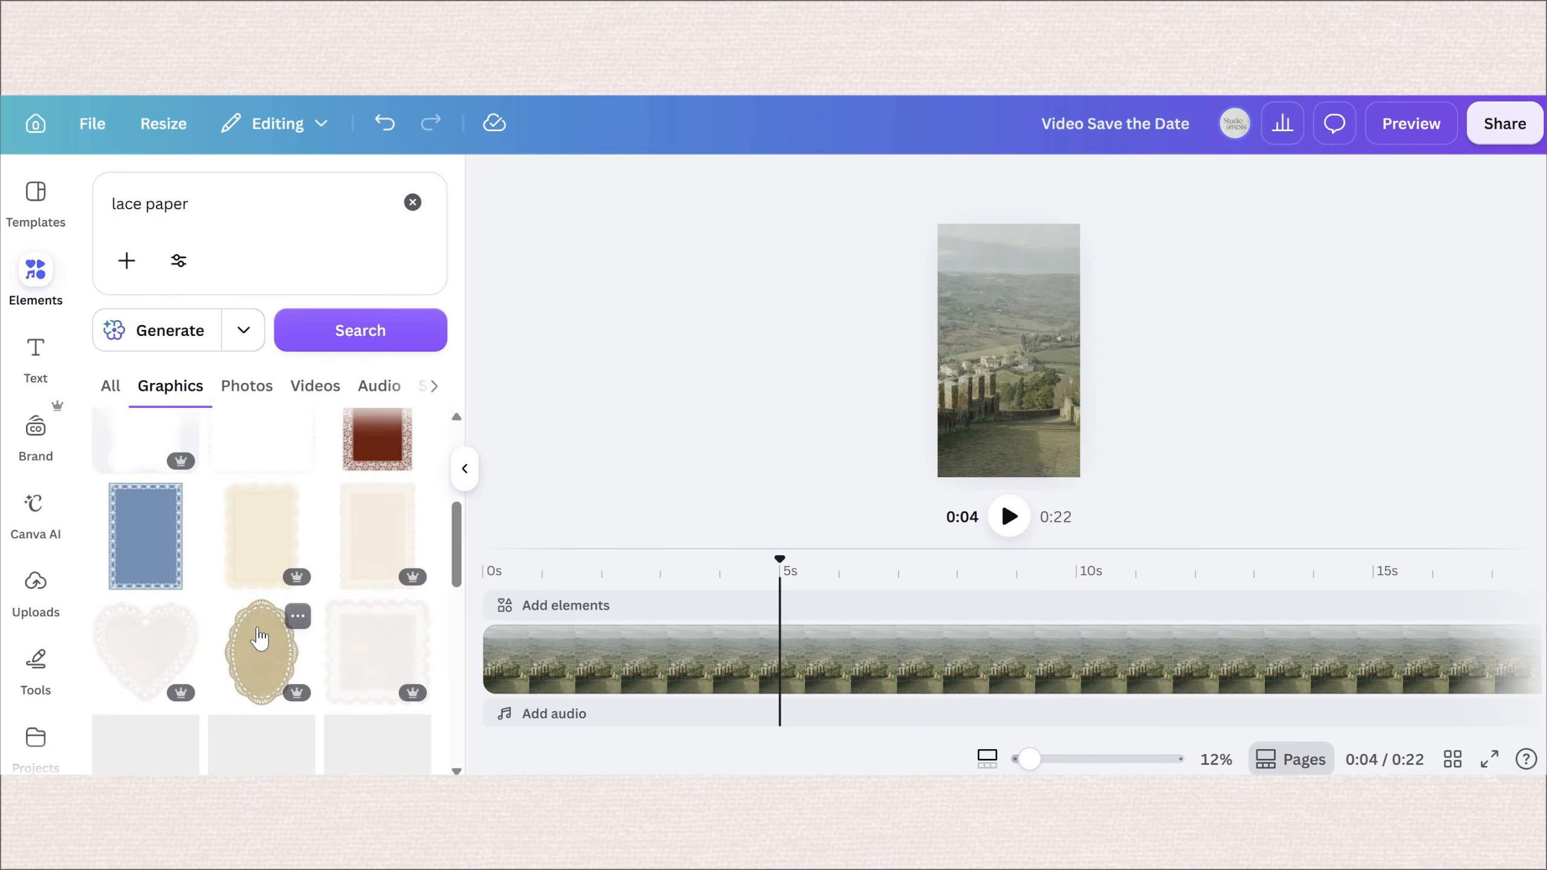
pyautogui.scroll(-8, 254, 652)
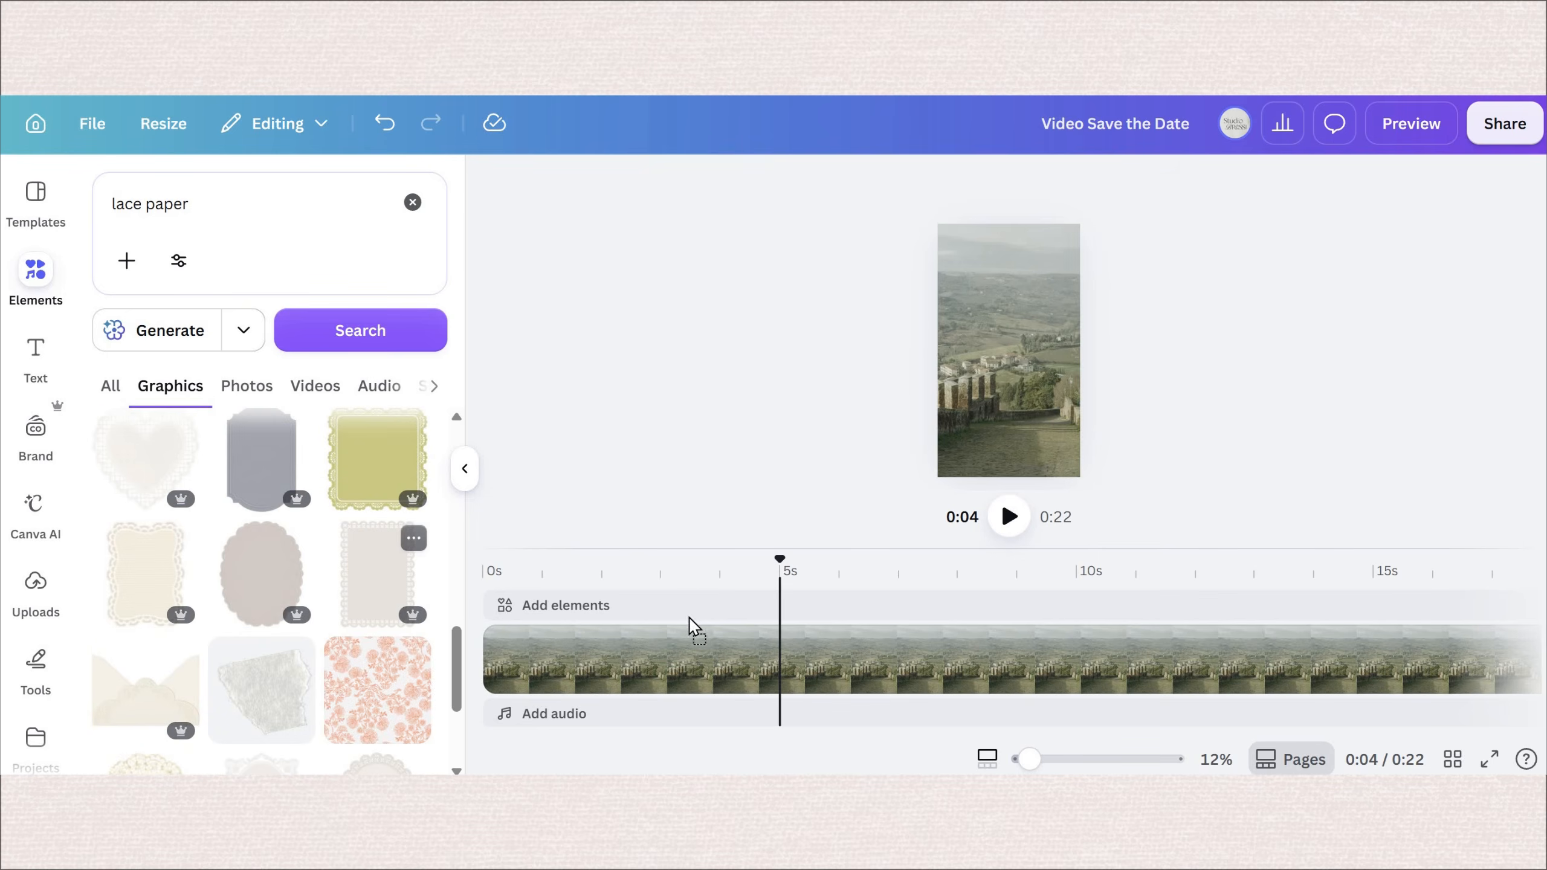
pyautogui.moveTo(691, 625)
pyautogui.mouseDown()
pyautogui.moveTo(755, 604)
pyautogui.moveTo(700, 605)
pyautogui.mouseUp()
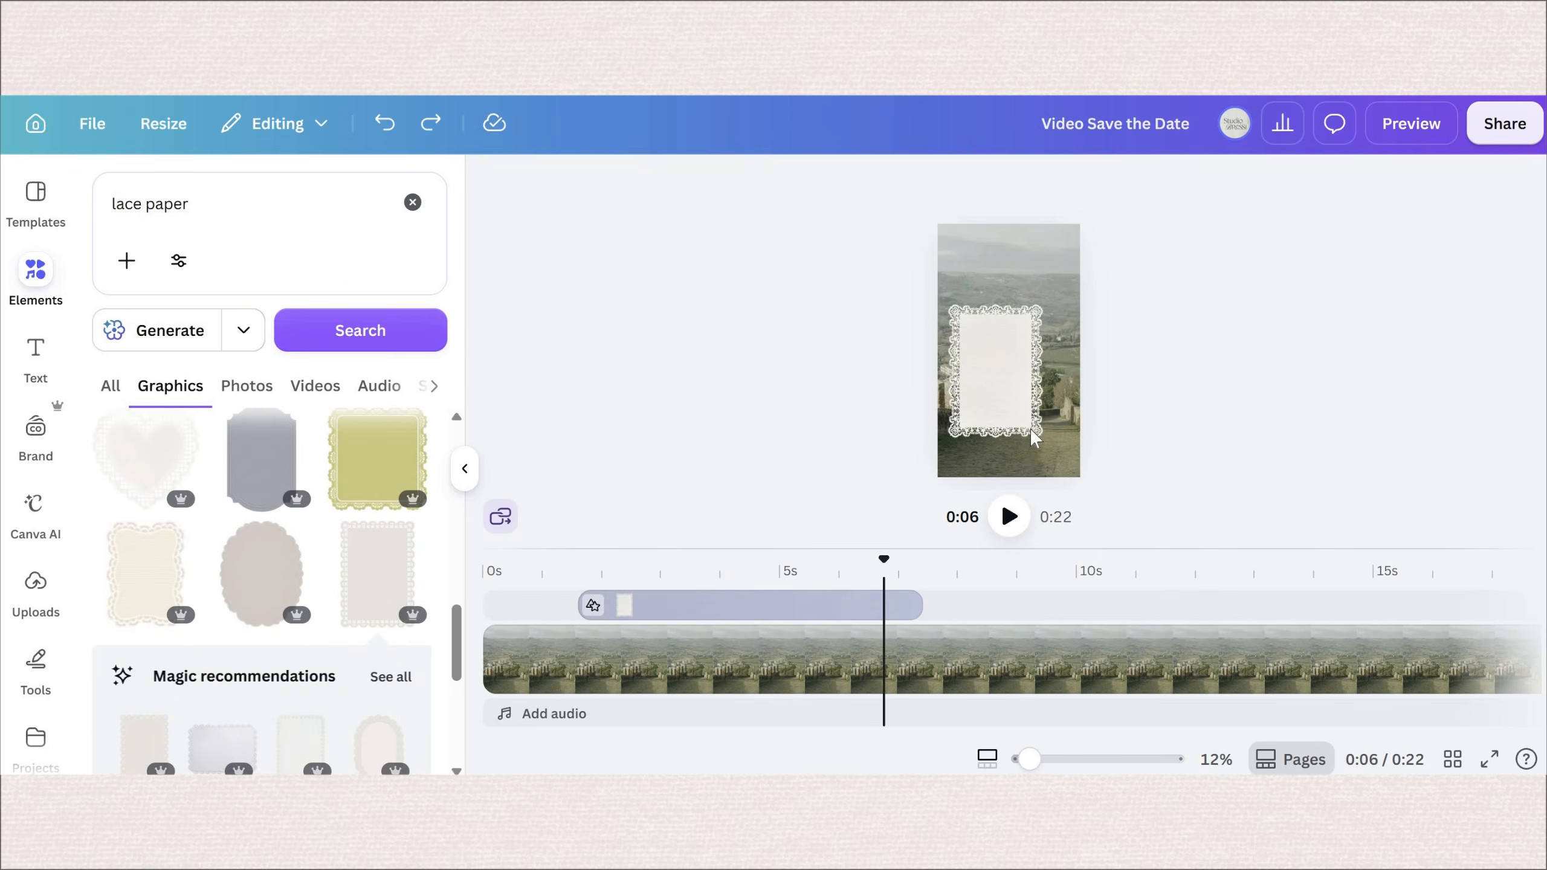
# Step: Enlarge the lace paper card and center it over the landscape footage
pyautogui.click(1038, 307)
pyautogui.moveTo(1042, 303); pyautogui.dragTo(1060, 280)
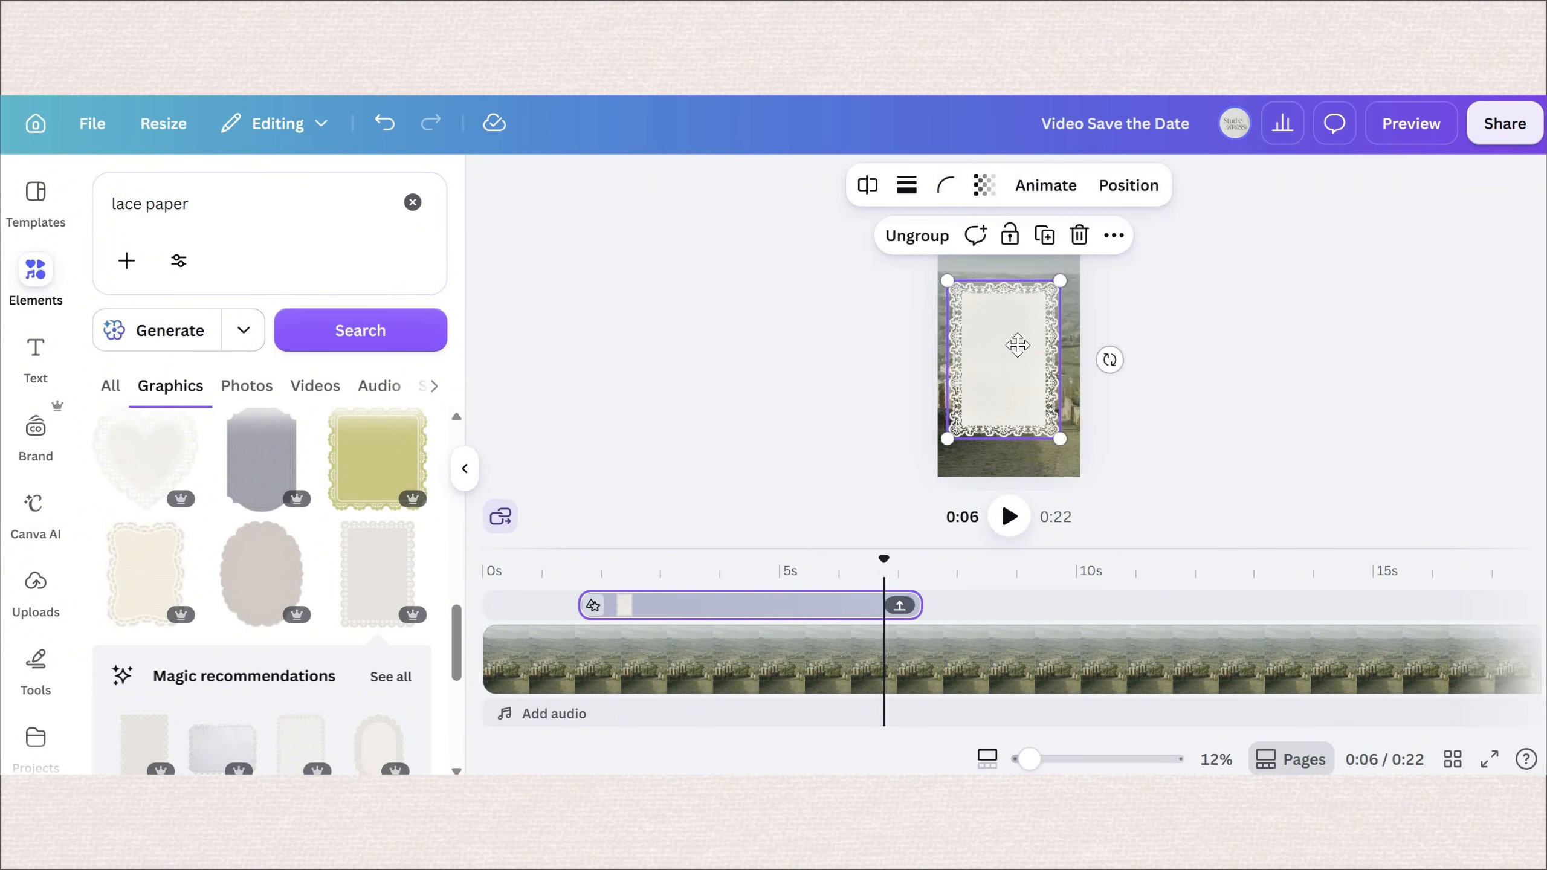
pyautogui.moveTo(1011, 352); pyautogui.dragTo(1015, 346)
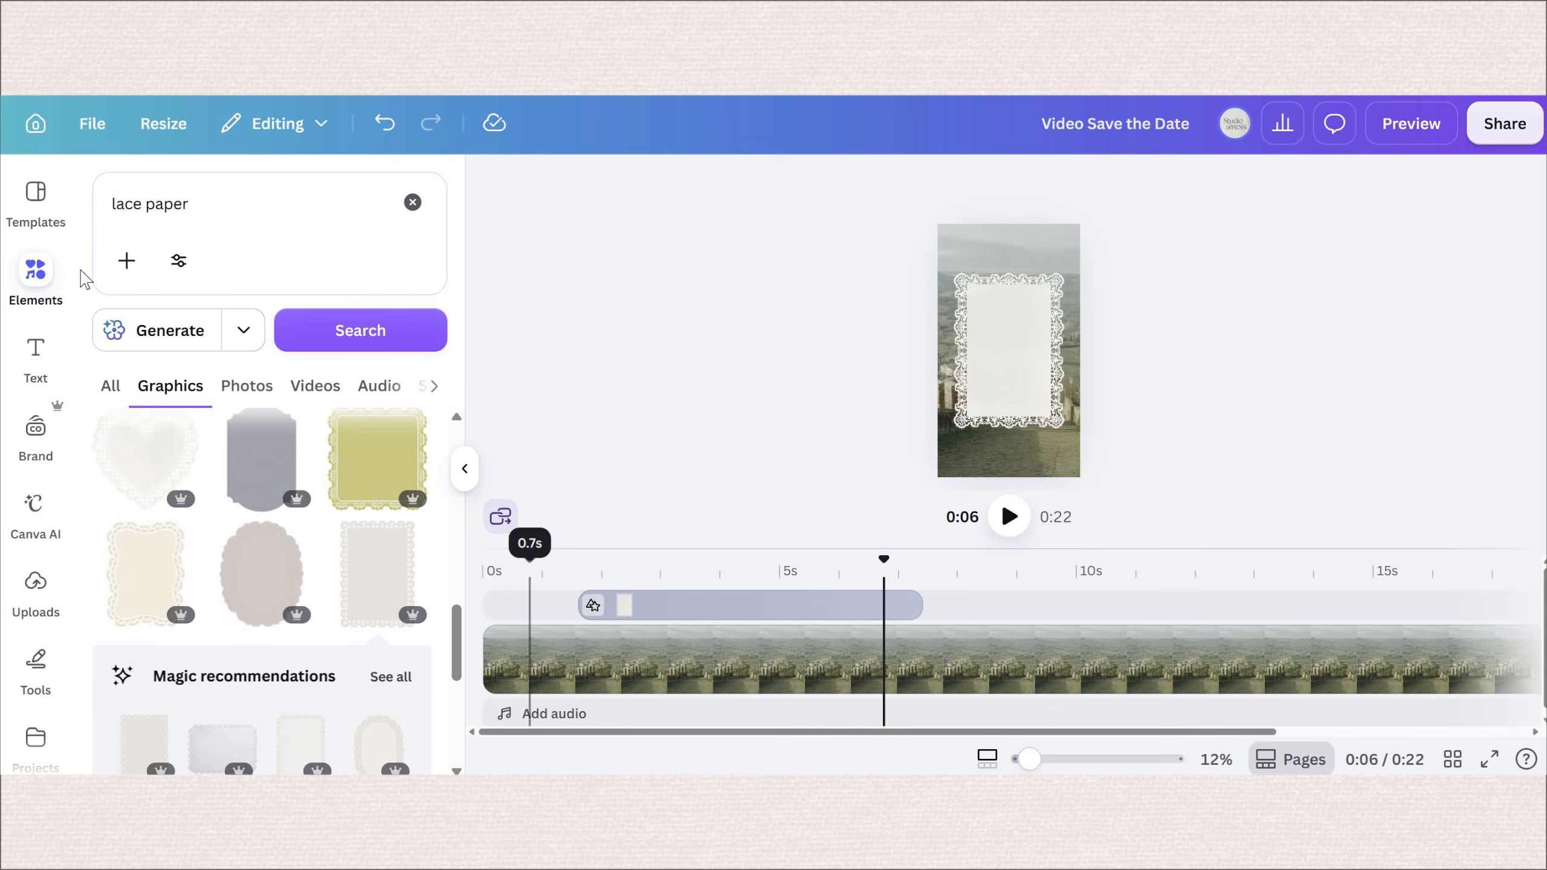
# Step: Add a text box starting at about 3 s on the timeline and enlarge it on the card to font size 68
pyautogui.click(35, 354)
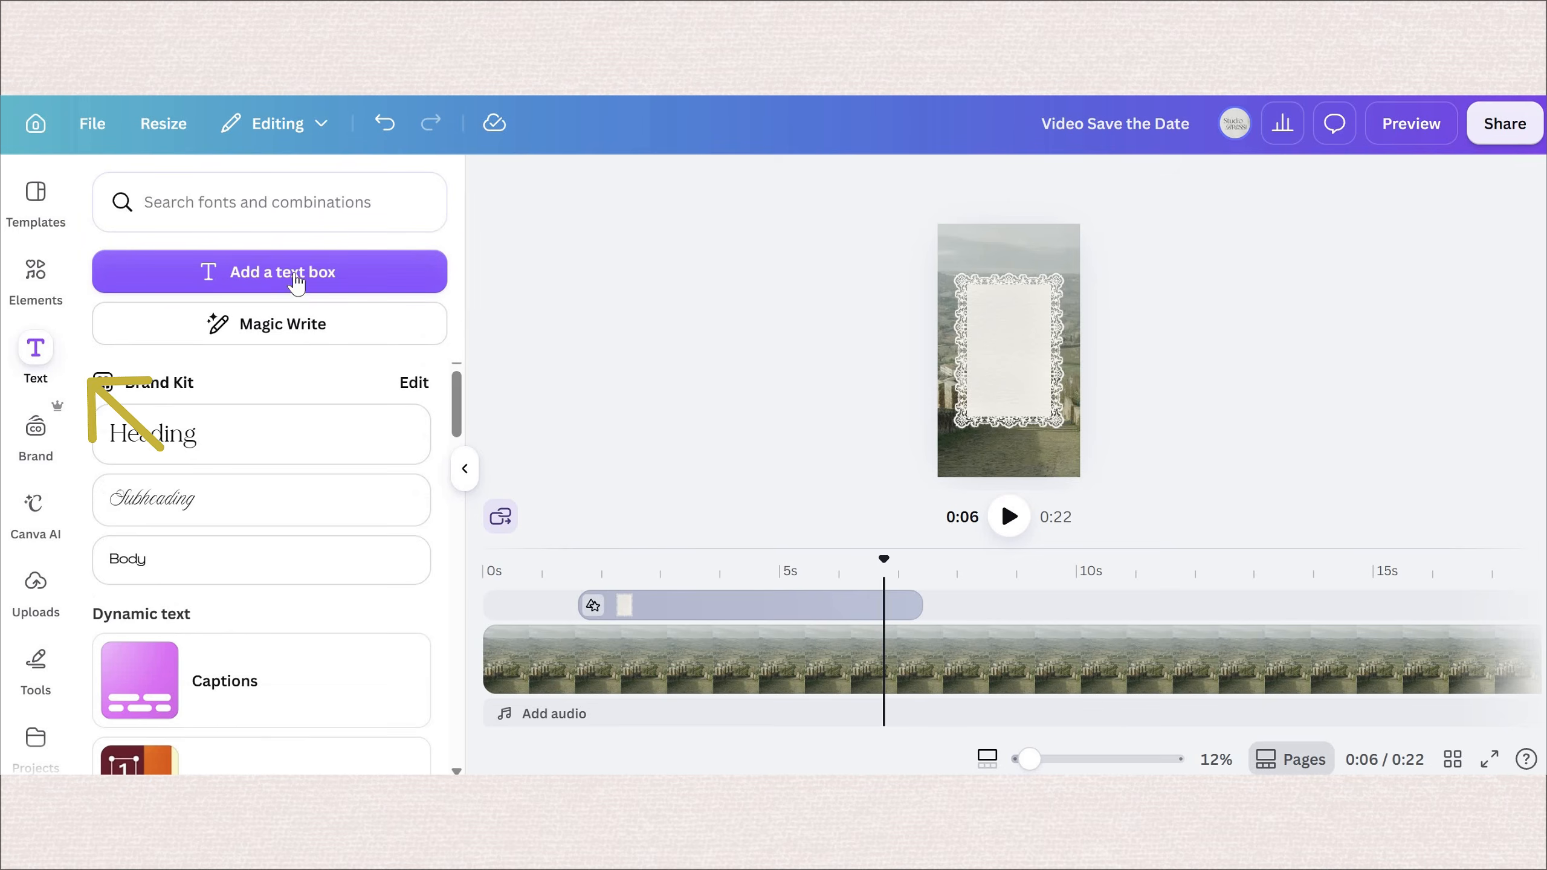
pyautogui.press('t')
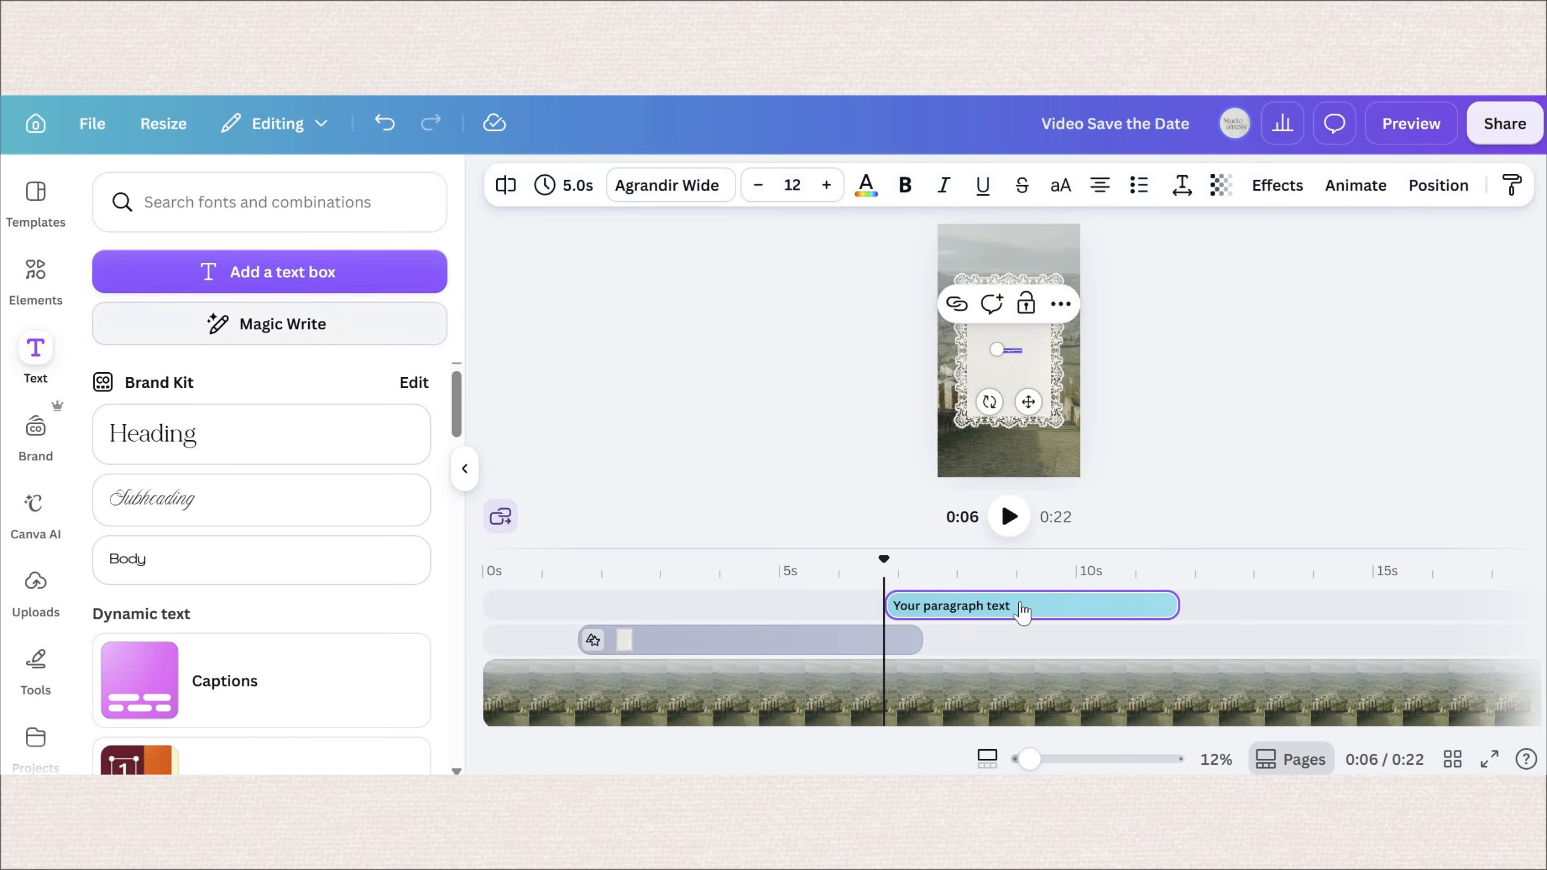
pyautogui.moveTo(1005, 604); pyautogui.dragTo(775, 612)
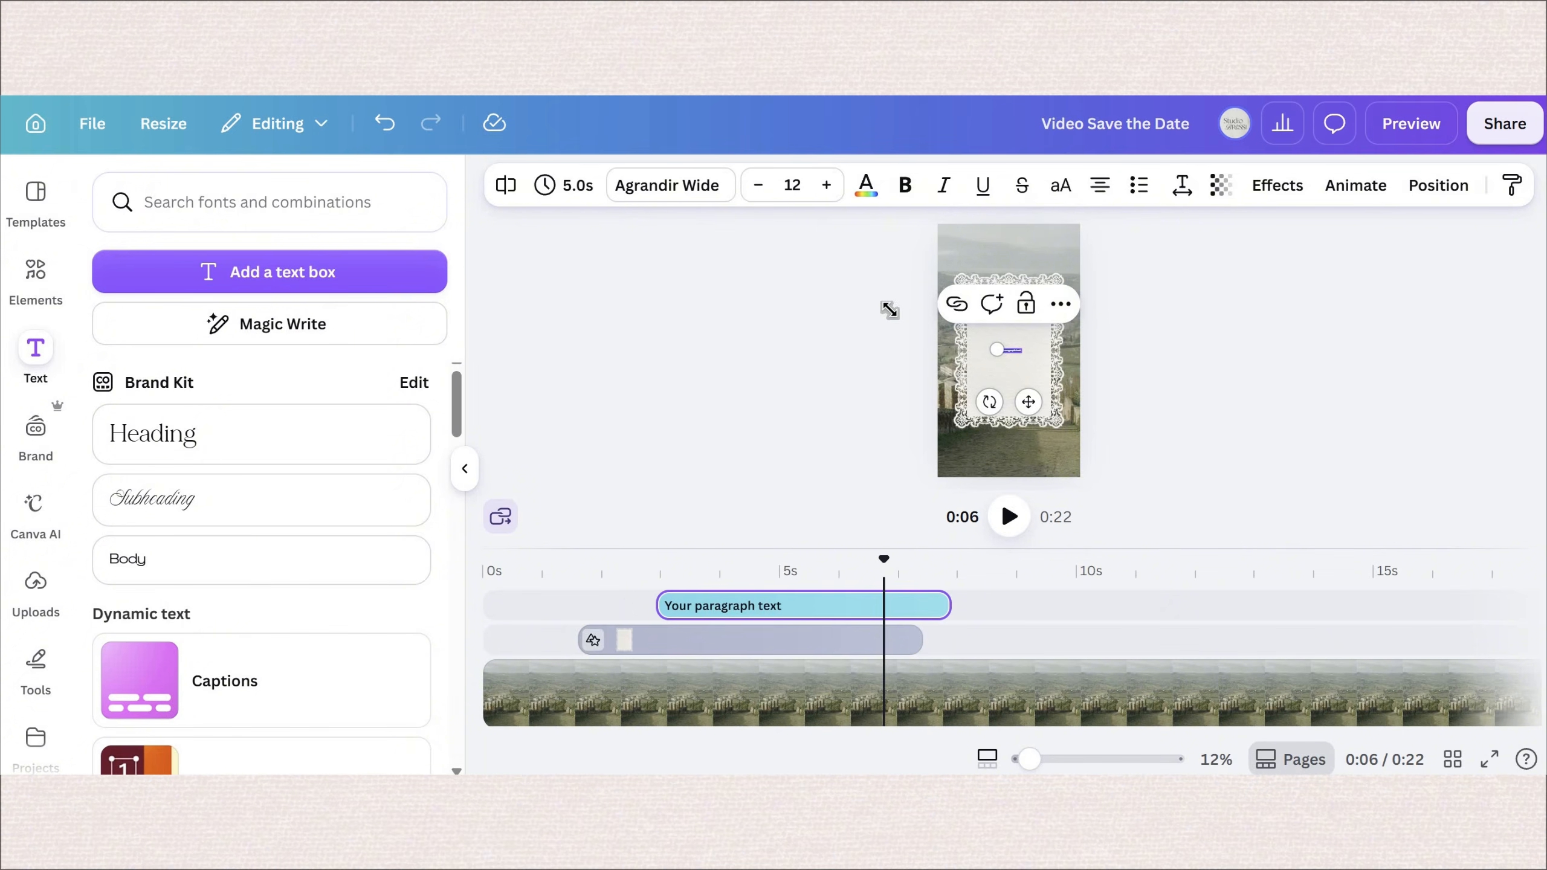
pyautogui.moveTo(997, 350); pyautogui.dragTo(960, 359)
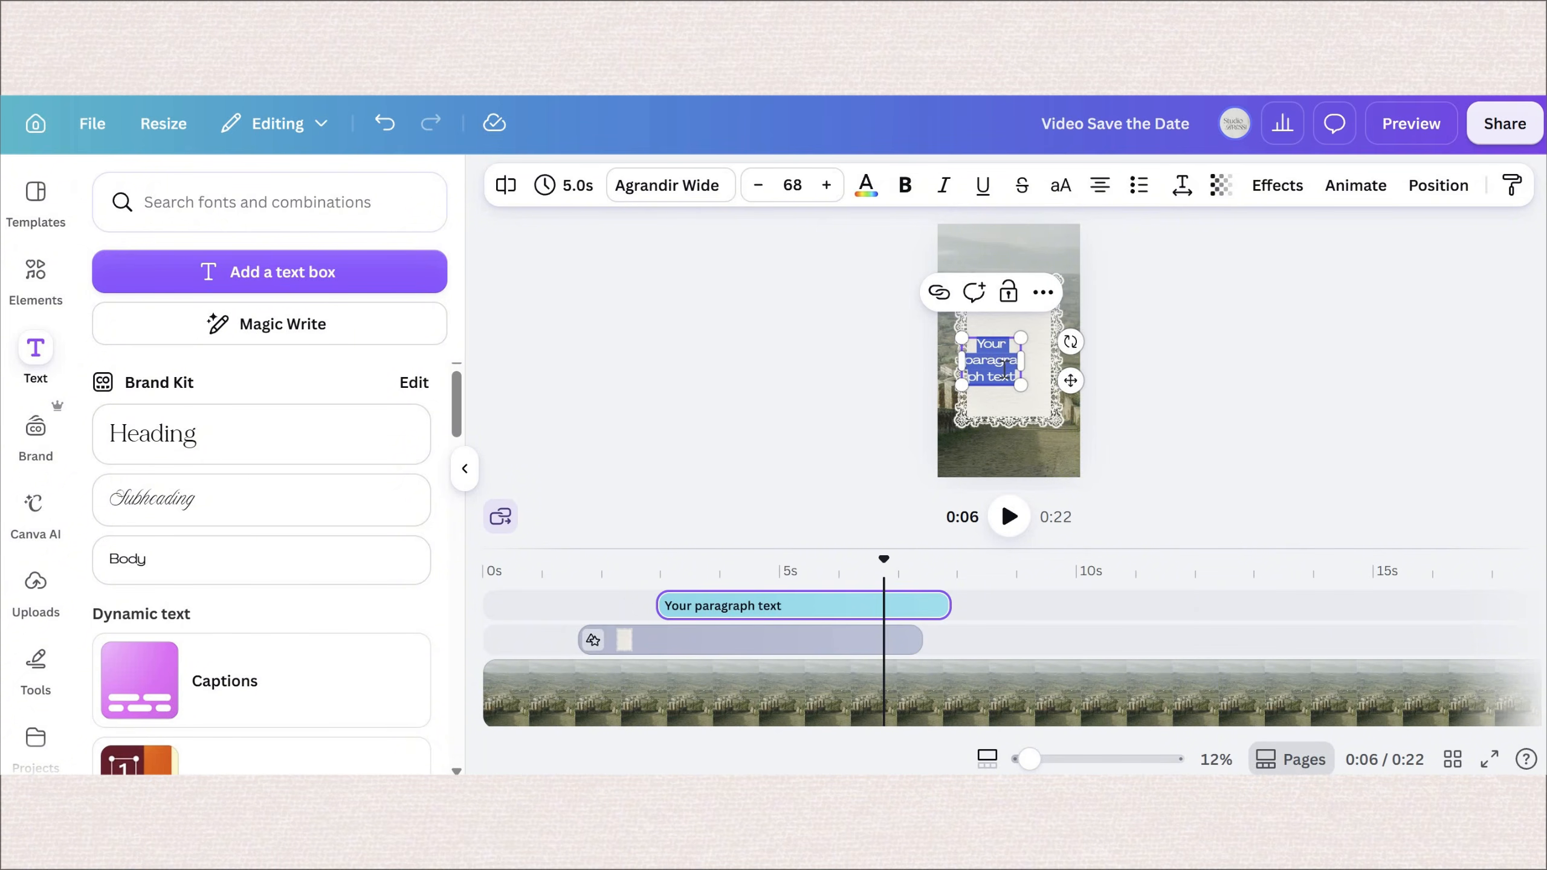
# Step: Replace the placeholder text with the first partner's name in capitals and enlarge it to size 91.8
pyautogui.hotkey('ctrl', 'a')
pyautogui.write('L')
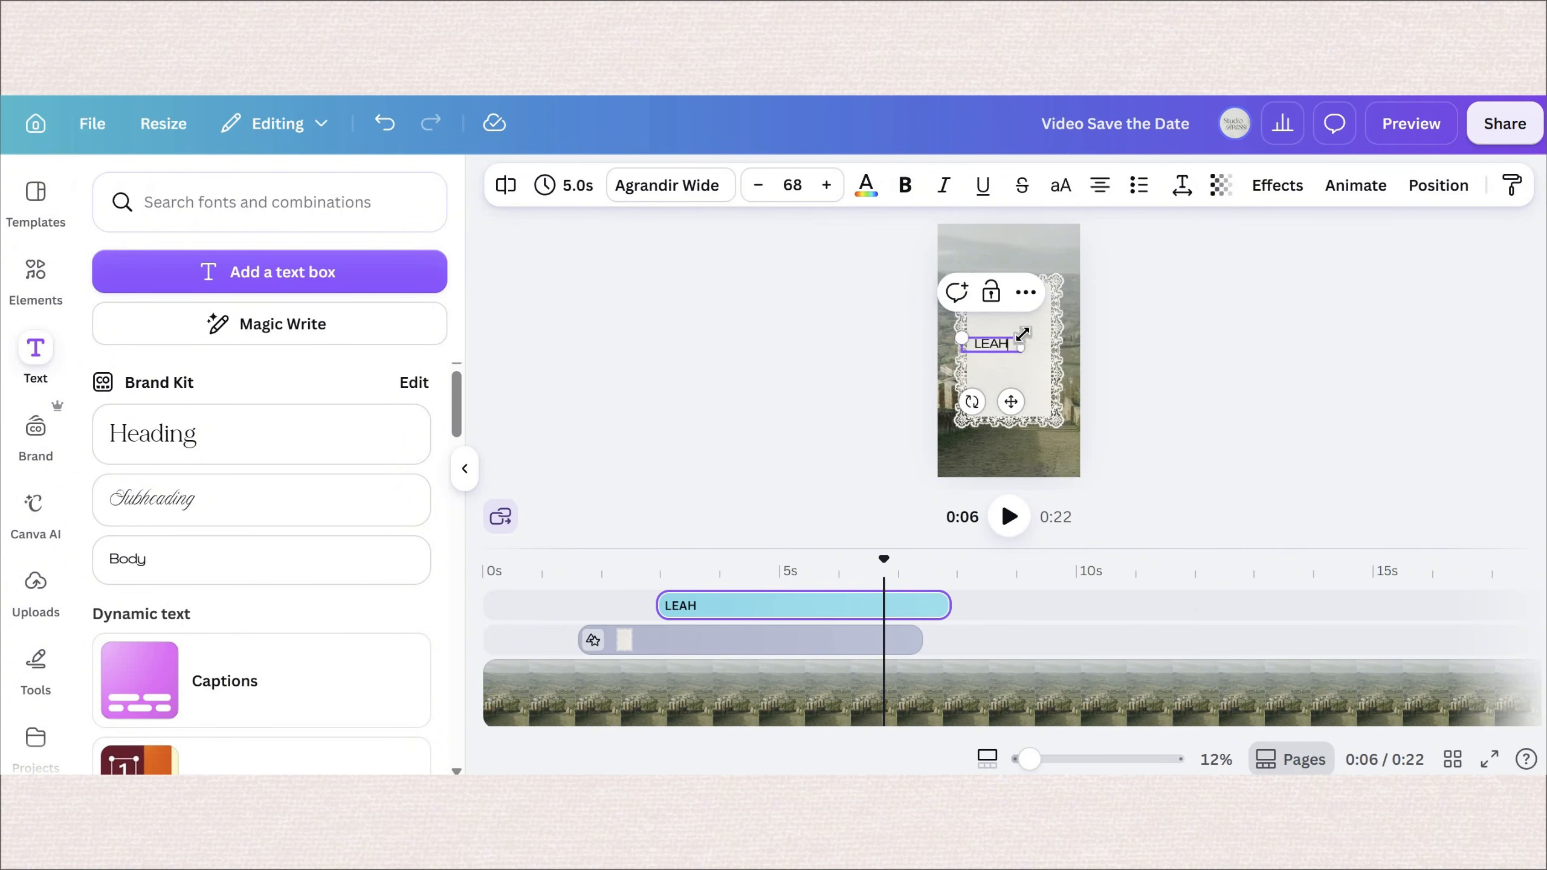
pyautogui.moveTo(1022, 333); pyautogui.dragTo(1047, 353)
# Step: Set the name's font to TAN - Nightingale Regular
pyautogui.click(667, 185)
pyautogui.scroll(-5, 280, 518)
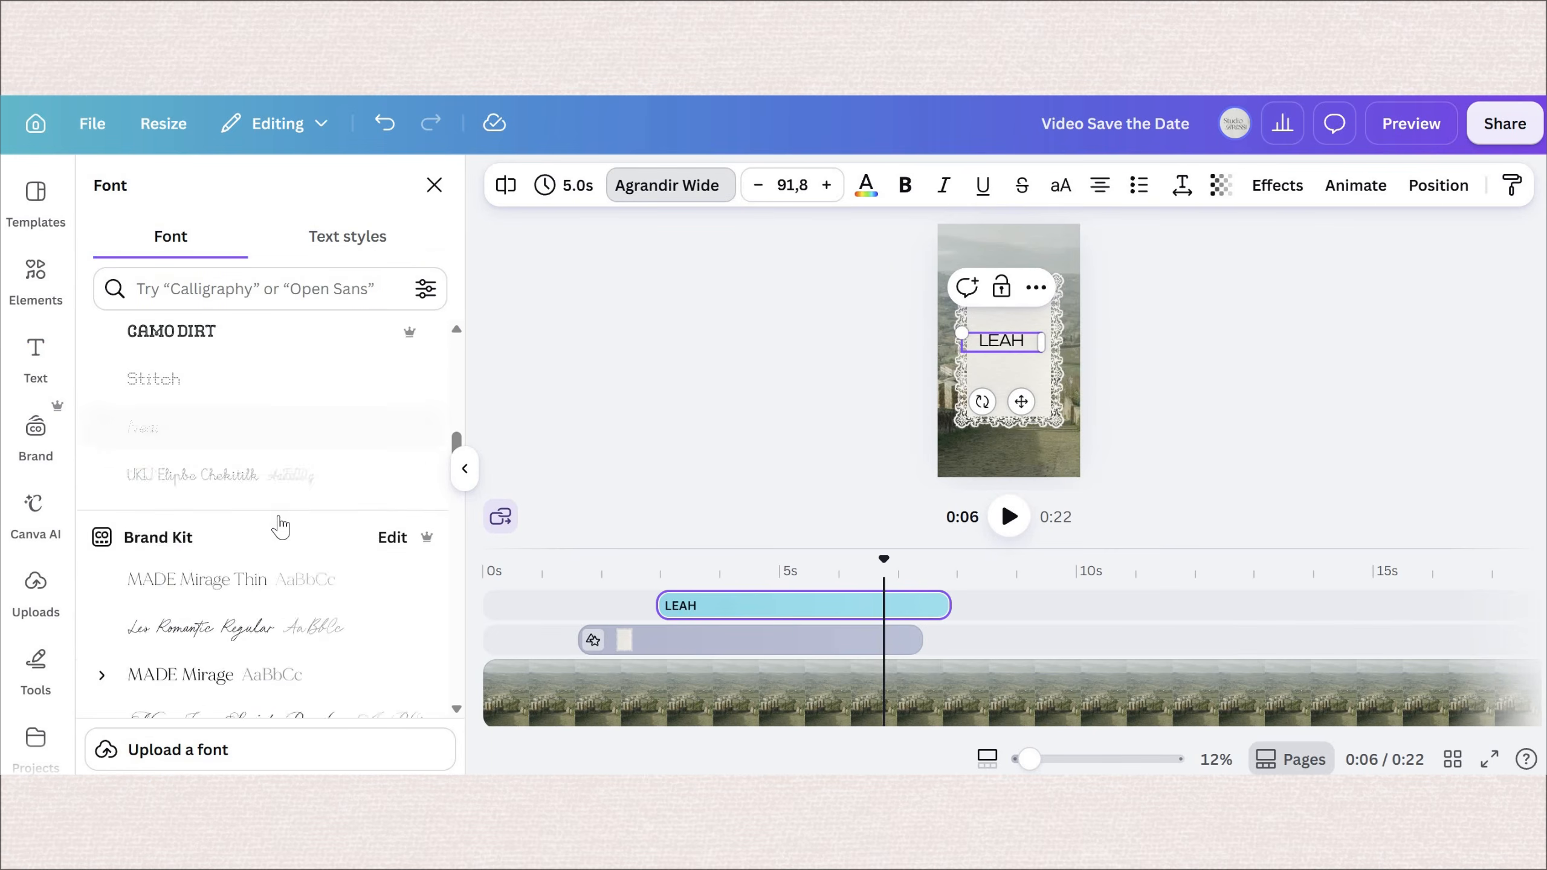
pyautogui.scroll(-10, 286, 457)
pyautogui.click(294, 445)
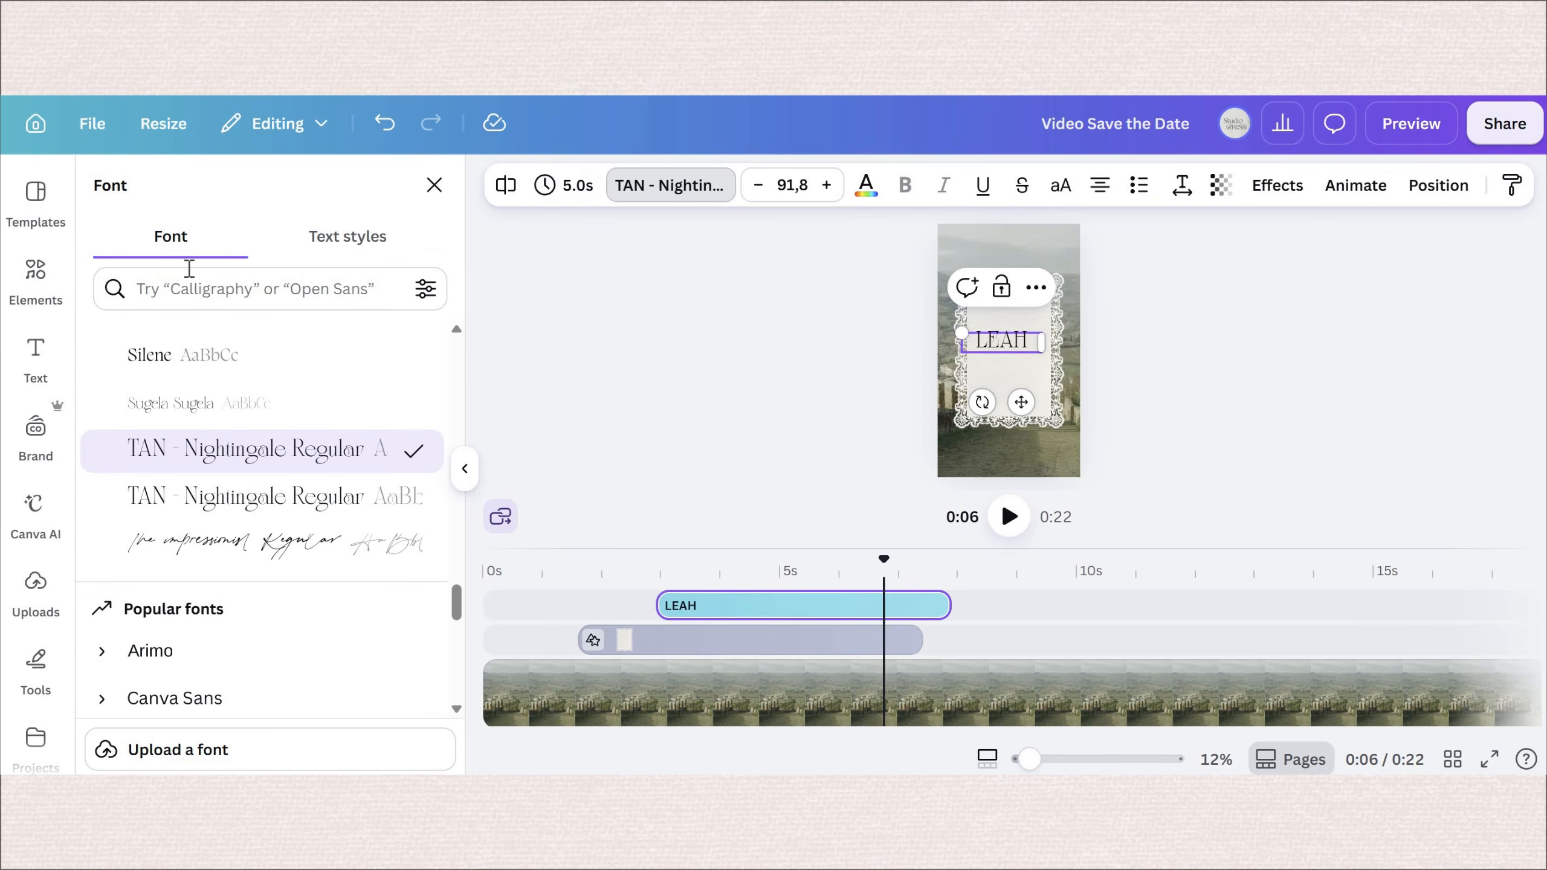
# Step: Search the fonts for "bad", apply one of the matching fonts to the name and adjust its text size
pyautogui.click(189, 288)
pyautogui.write('bad')
pyautogui.click(172, 632)
pyautogui.moveTo(1043, 333)
pyautogui.mouseDown()
pyautogui.moveTo(1094, 321)
pyautogui.moveTo(1073, 329)
pyautogui.mouseUp()
pyautogui.moveTo(1073, 340); pyautogui.dragTo(1056, 340)
pyautogui.click(826, 186)
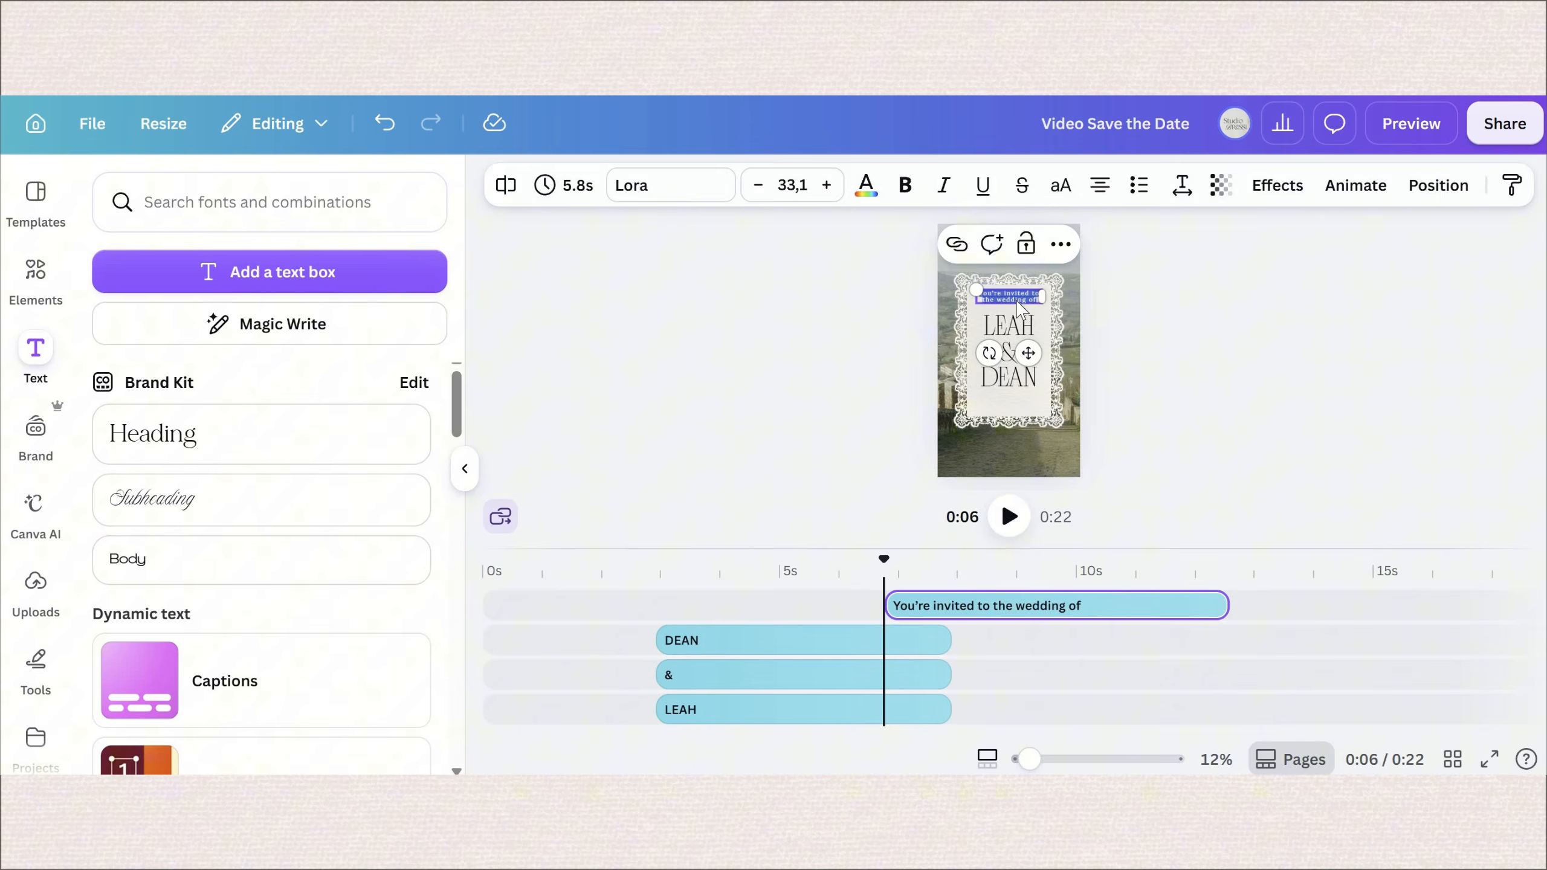
# Step: Move the grouped invitation card clip on the timeline so it starts at about 2.5 s
pyautogui.click(1126, 317)
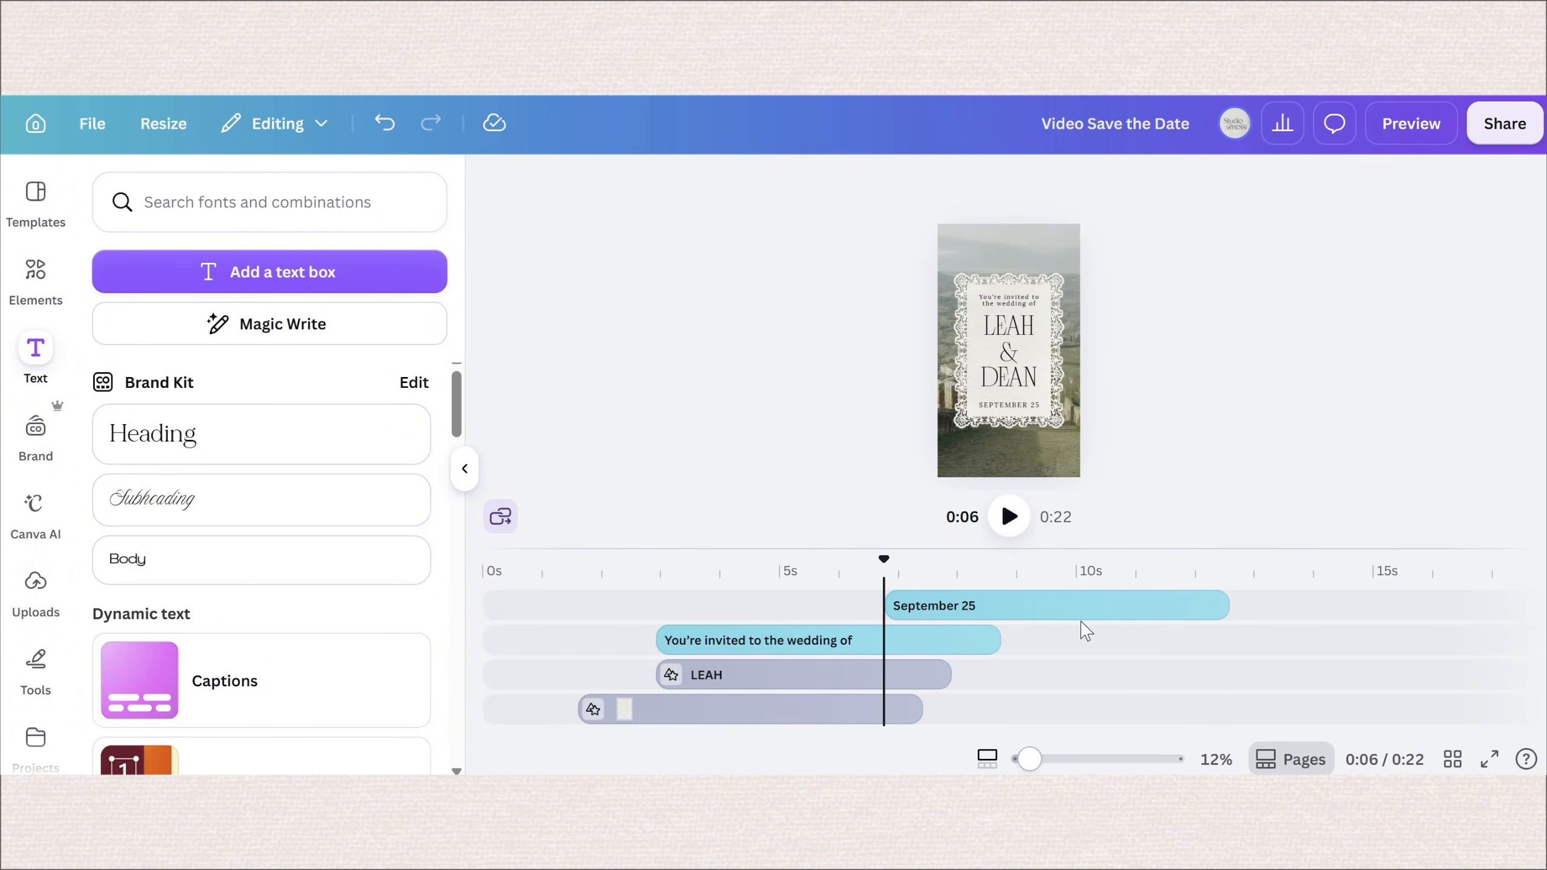
pyautogui.moveTo(1030, 759); pyautogui.dragTo(1051, 759)
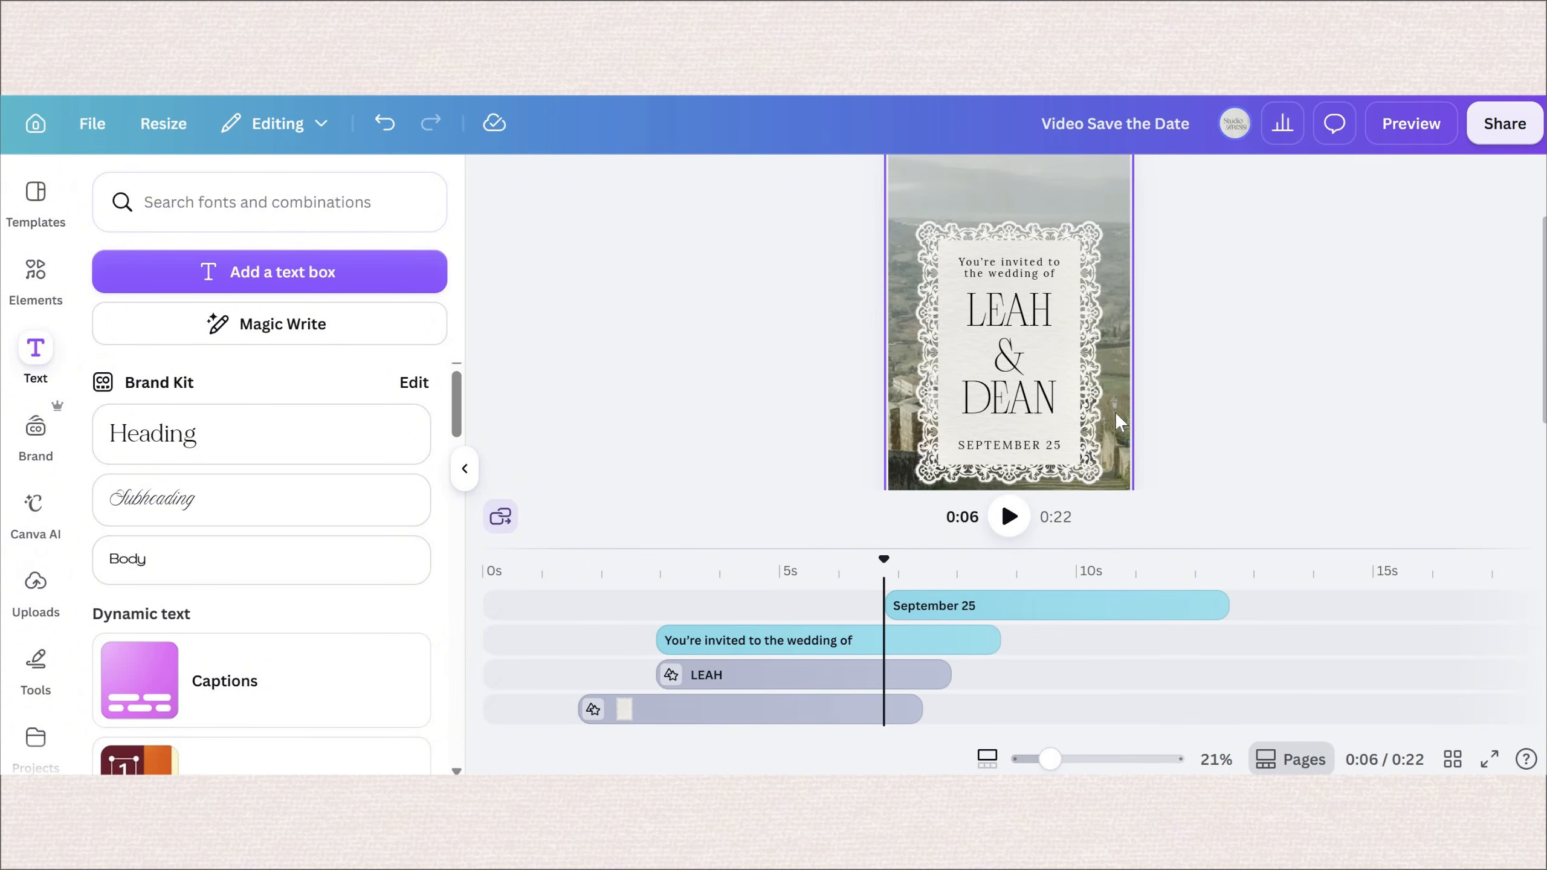
pyautogui.click(1113, 423)
pyautogui.click(1064, 442)
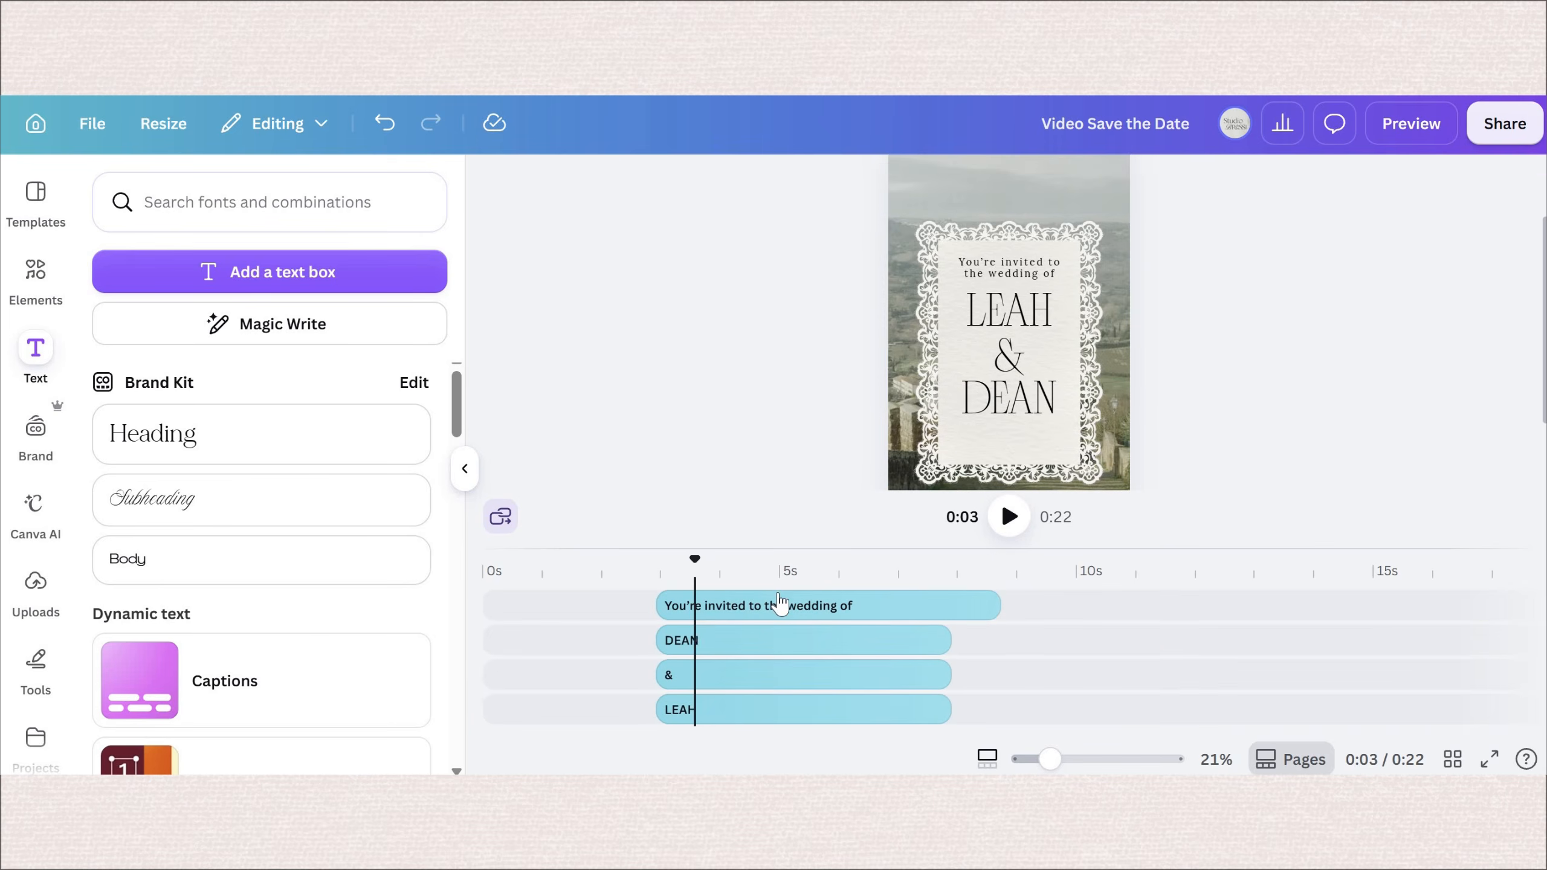
pyautogui.click(749, 606)
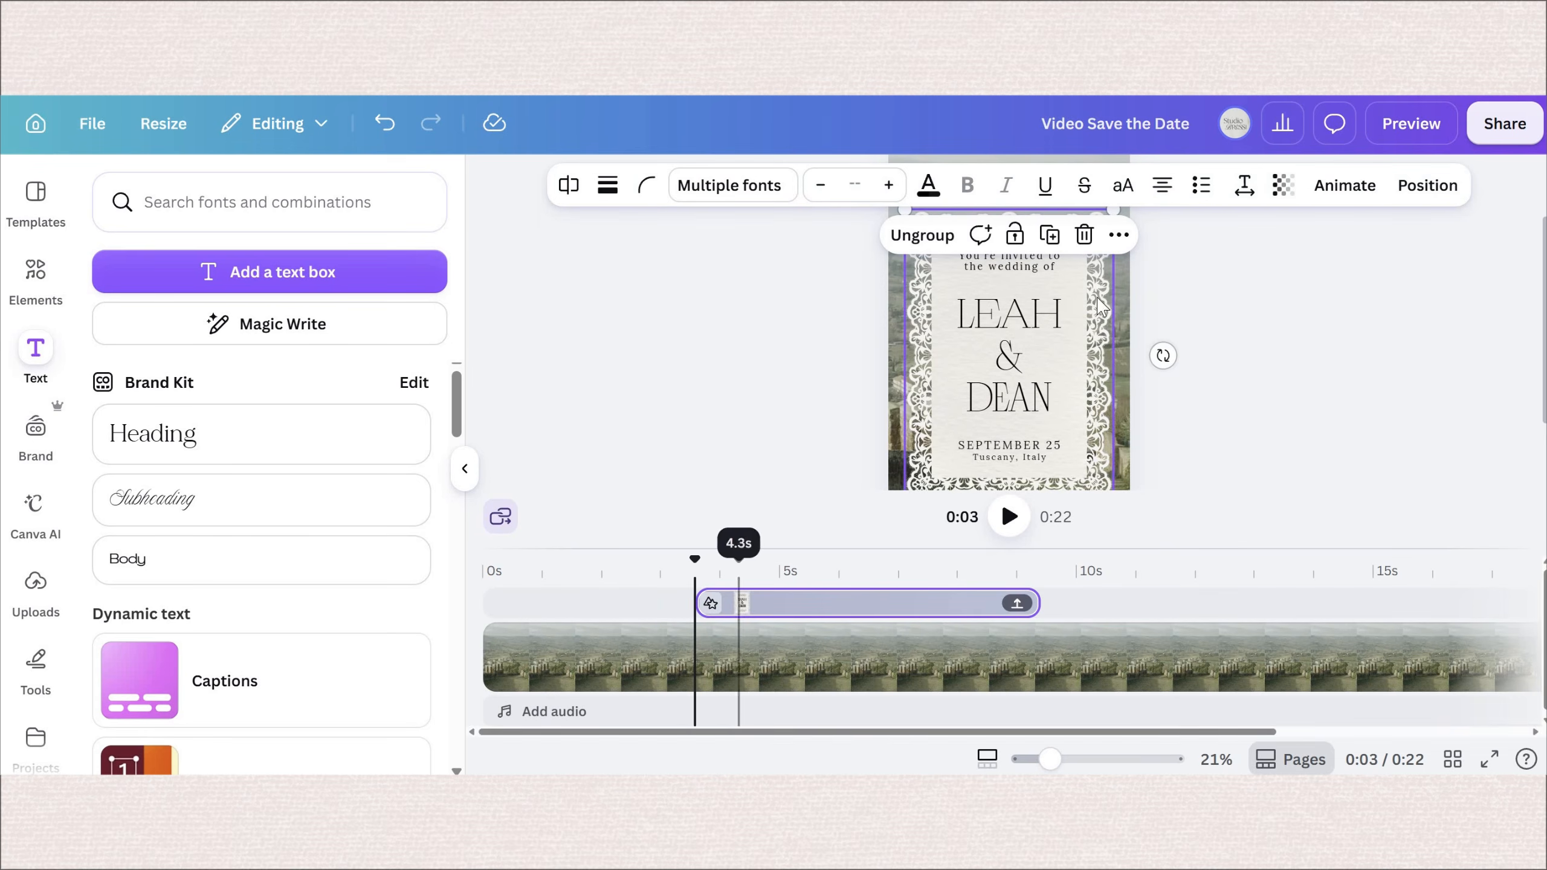
pyautogui.click(775, 605)
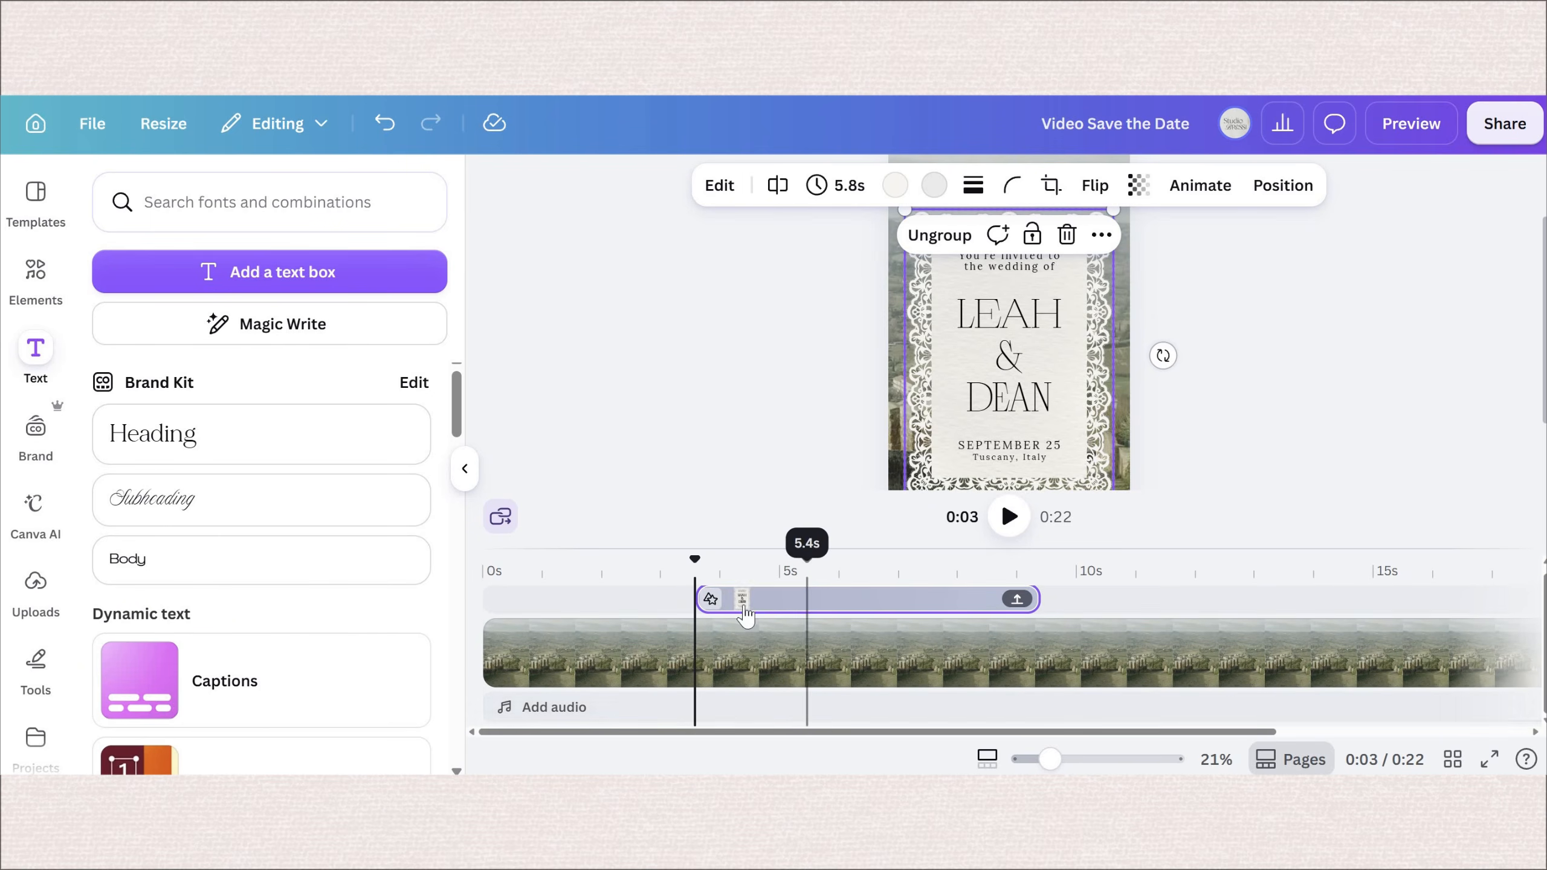
pyautogui.moveTo(804, 604); pyautogui.dragTo(740, 604)
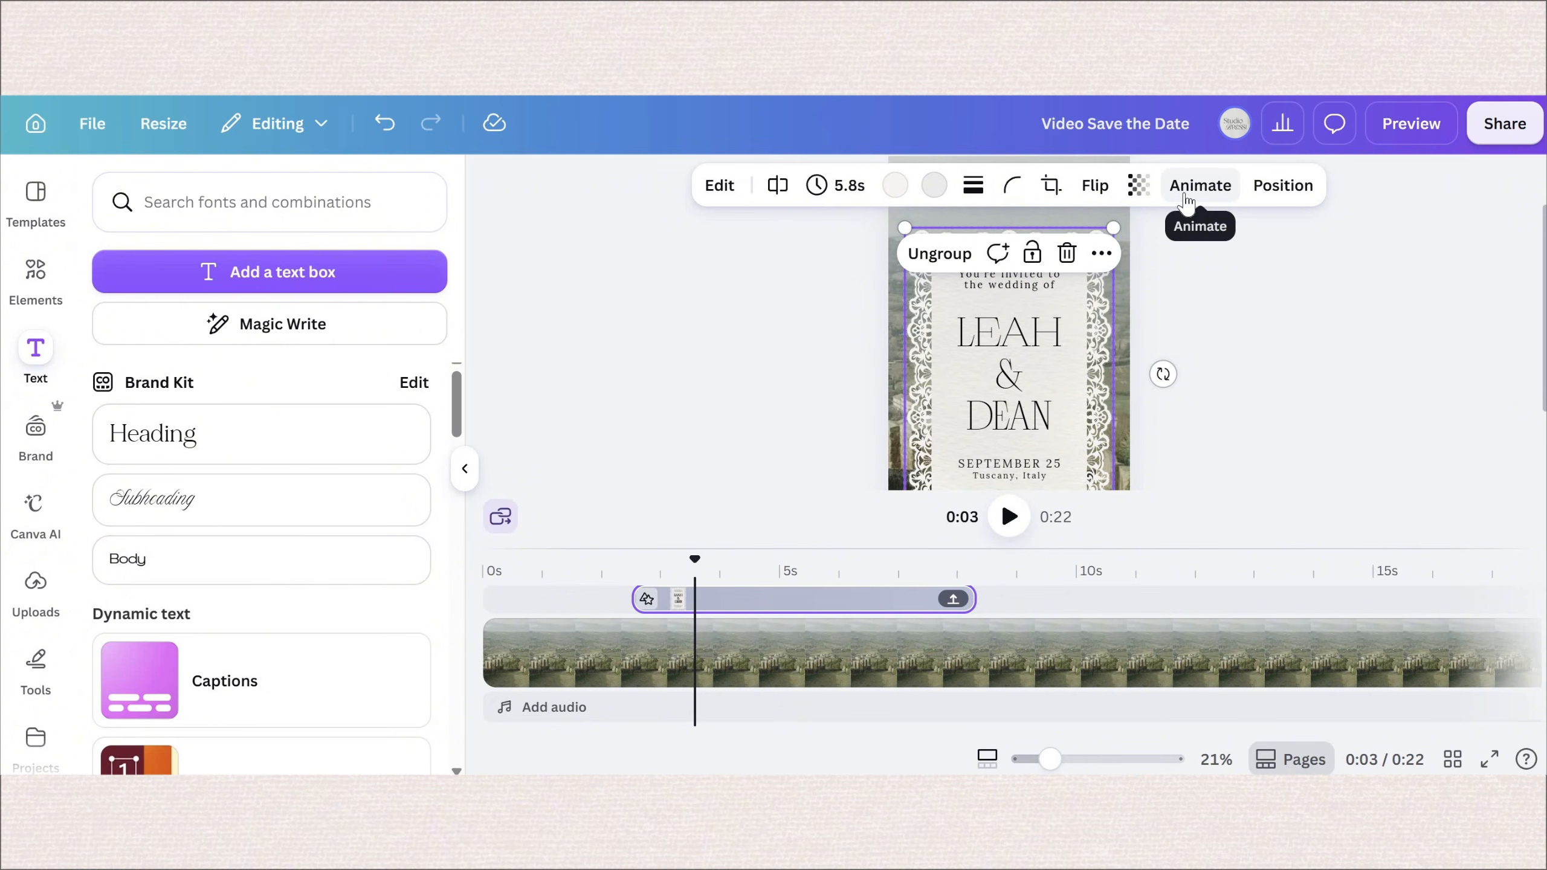
# Step: Compare the animation styles for the card's paper element and apply Blur, on enter at medium speed
pyautogui.click(1184, 194)
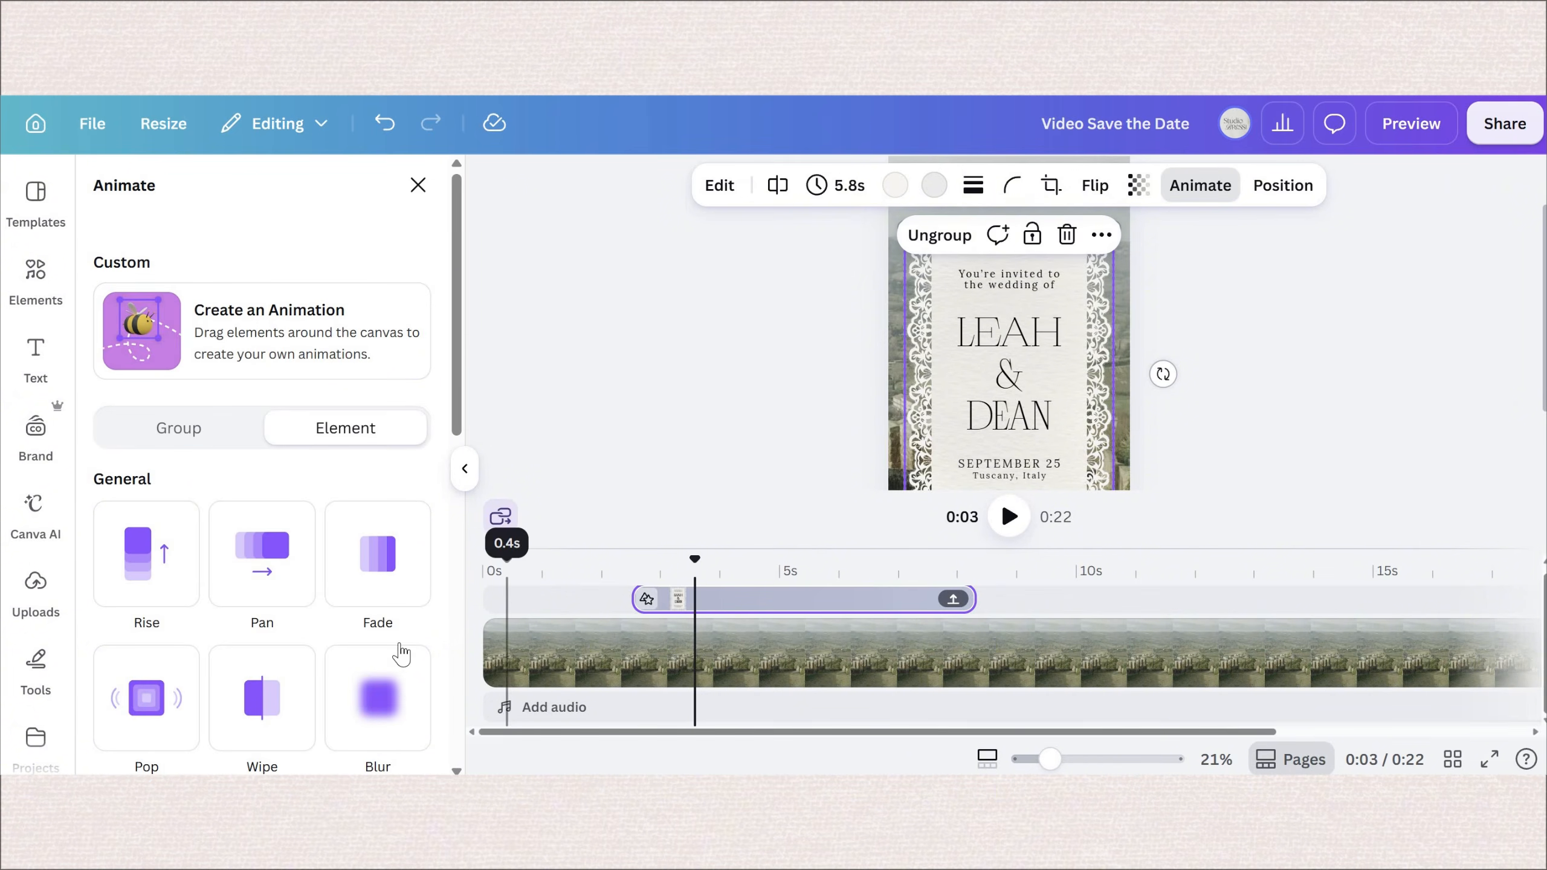
pyautogui.scroll(-3, 396, 515)
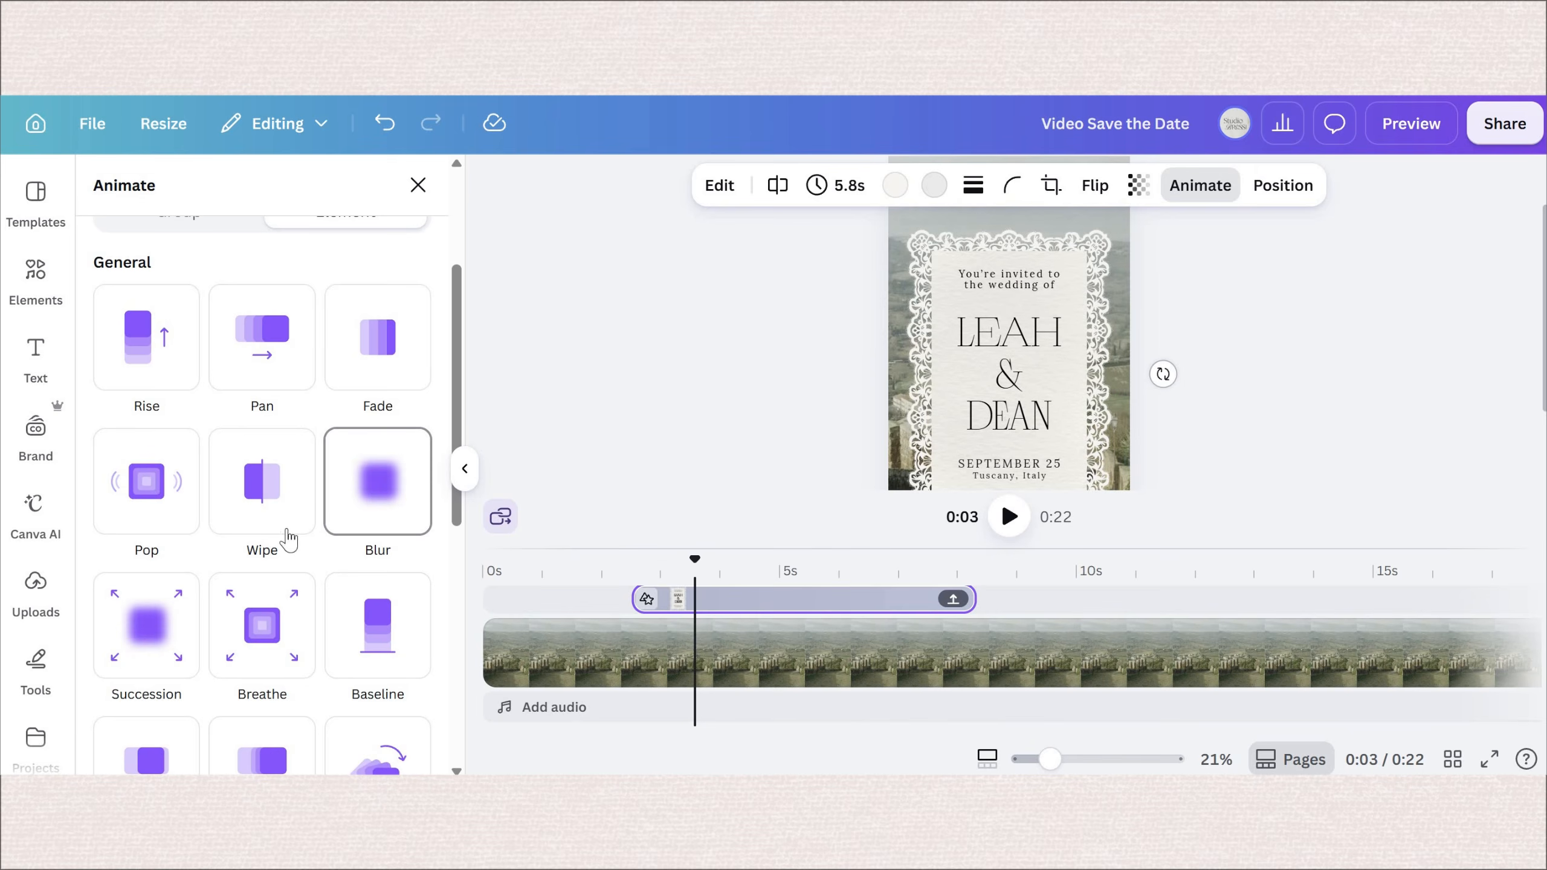
pyautogui.click(152, 495)
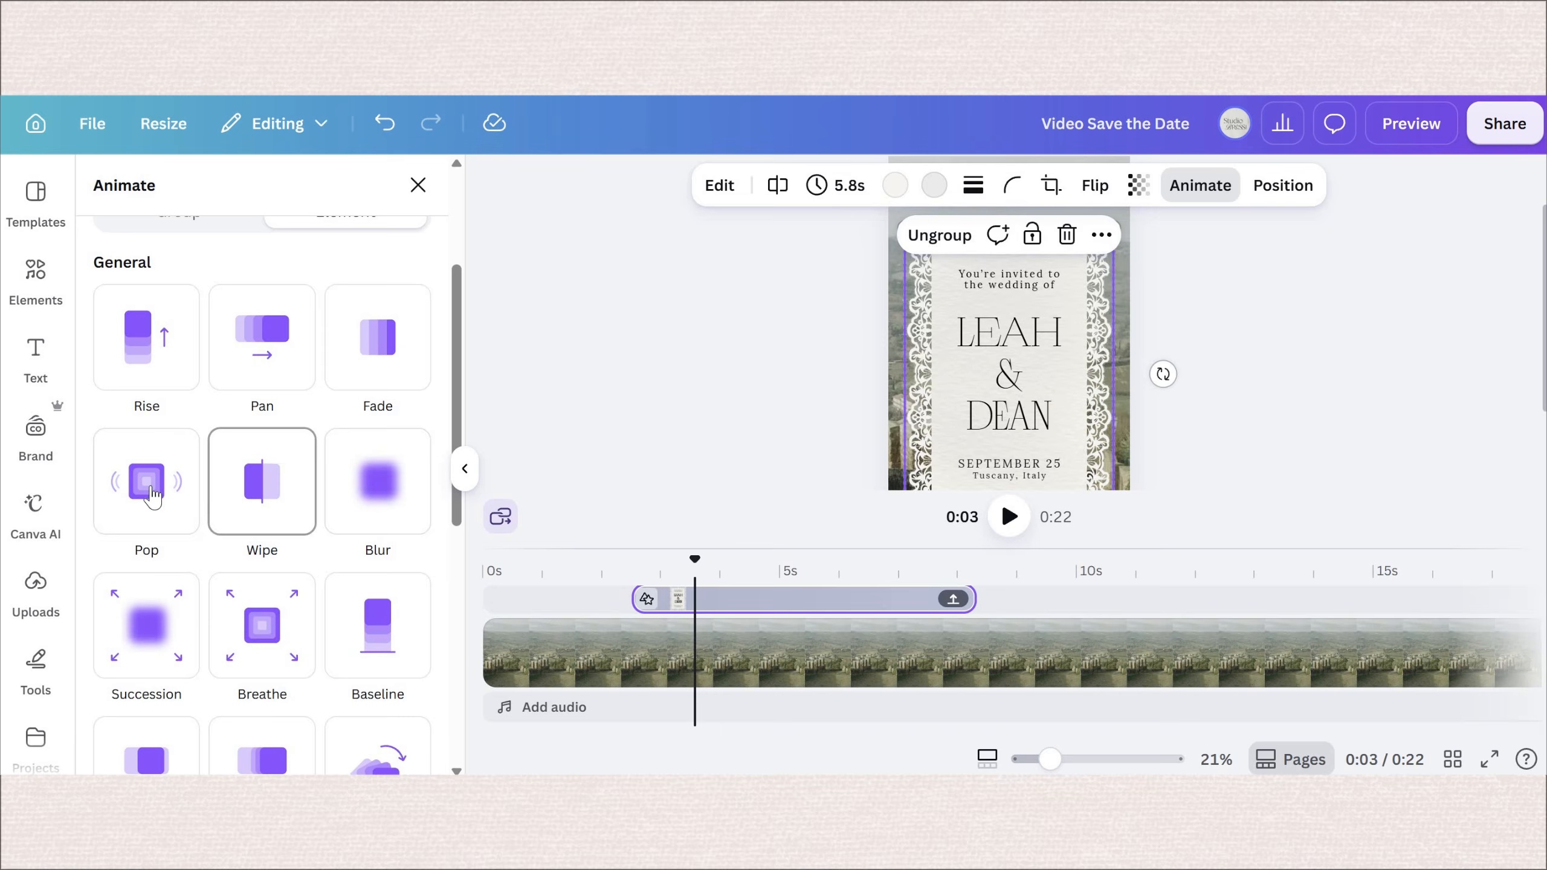
pyautogui.click(394, 500)
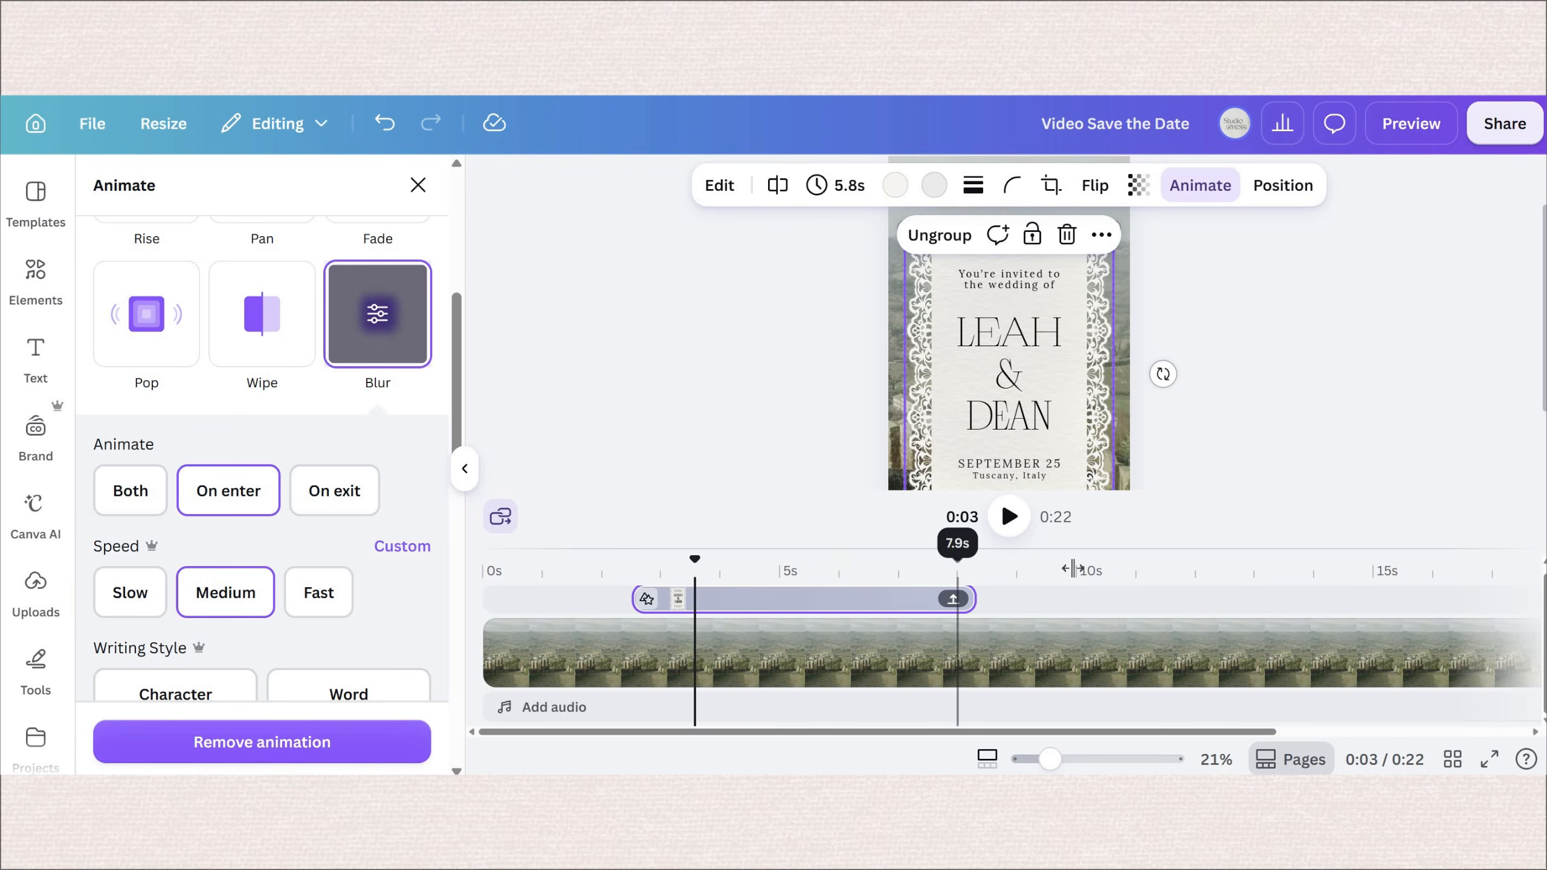
pyautogui.moveTo(1050, 758); pyautogui.dragTo(1037, 758)
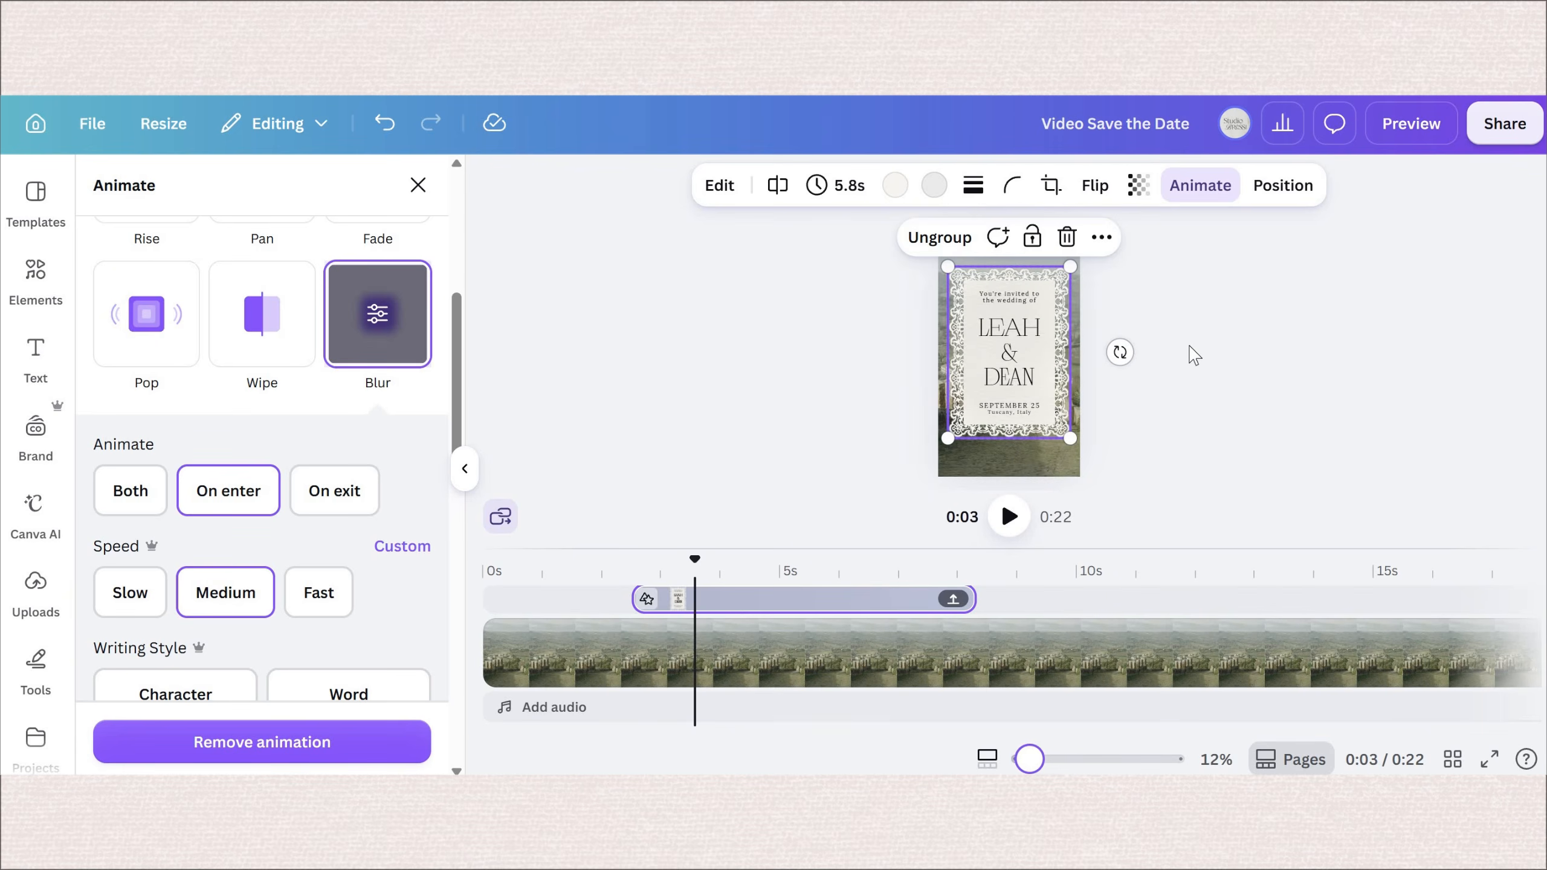
# Step: Search the graphics for "curtains" and add the beige pair of tied-back curtains to the video
pyautogui.click(597, 265)
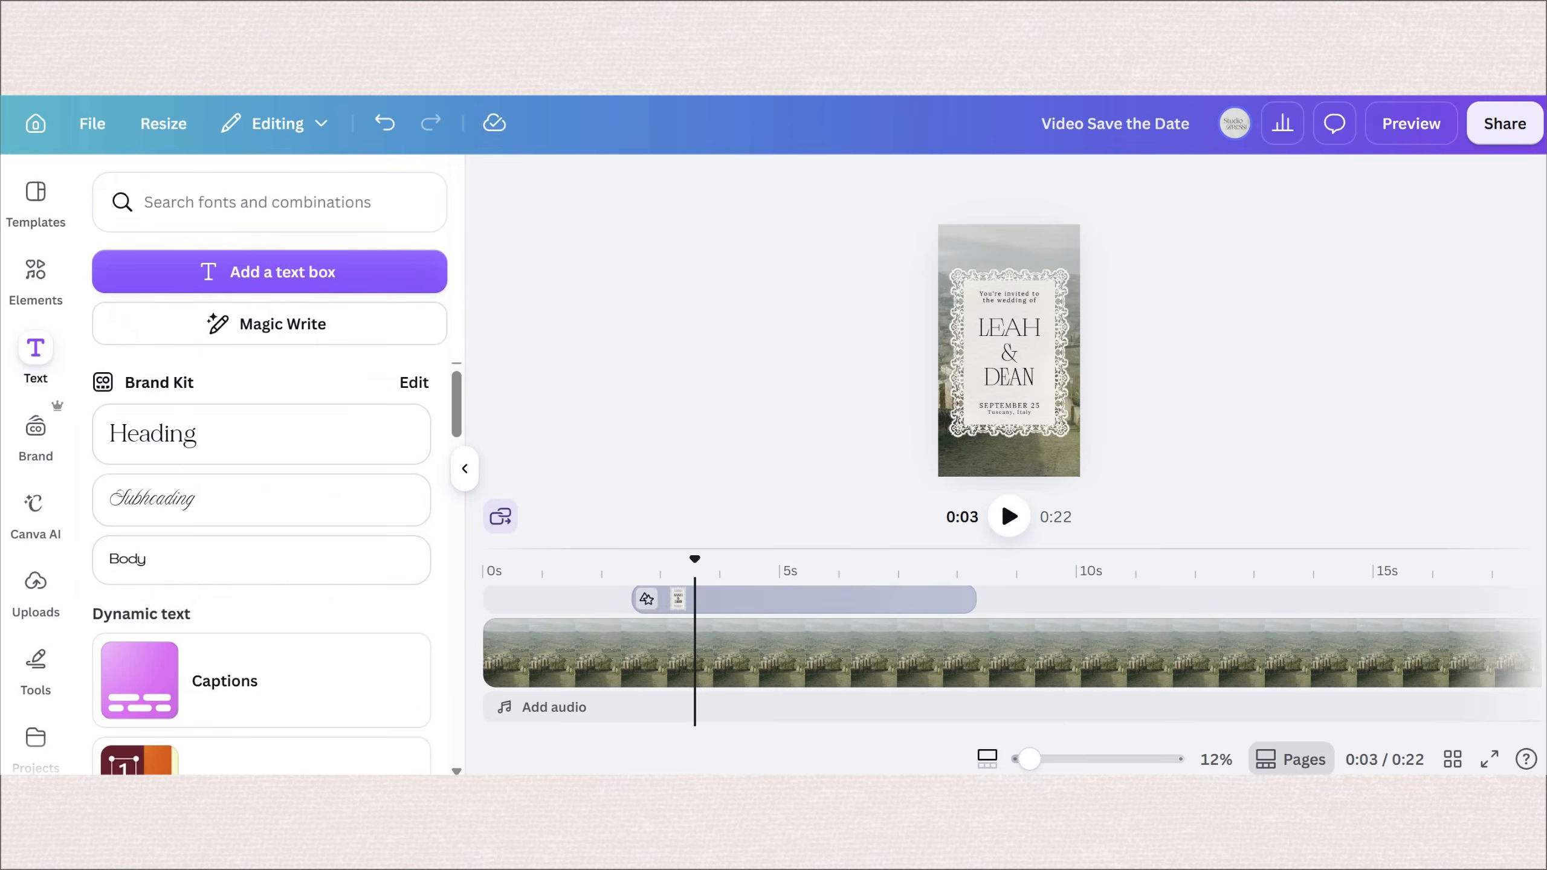
pyautogui.click(35, 274)
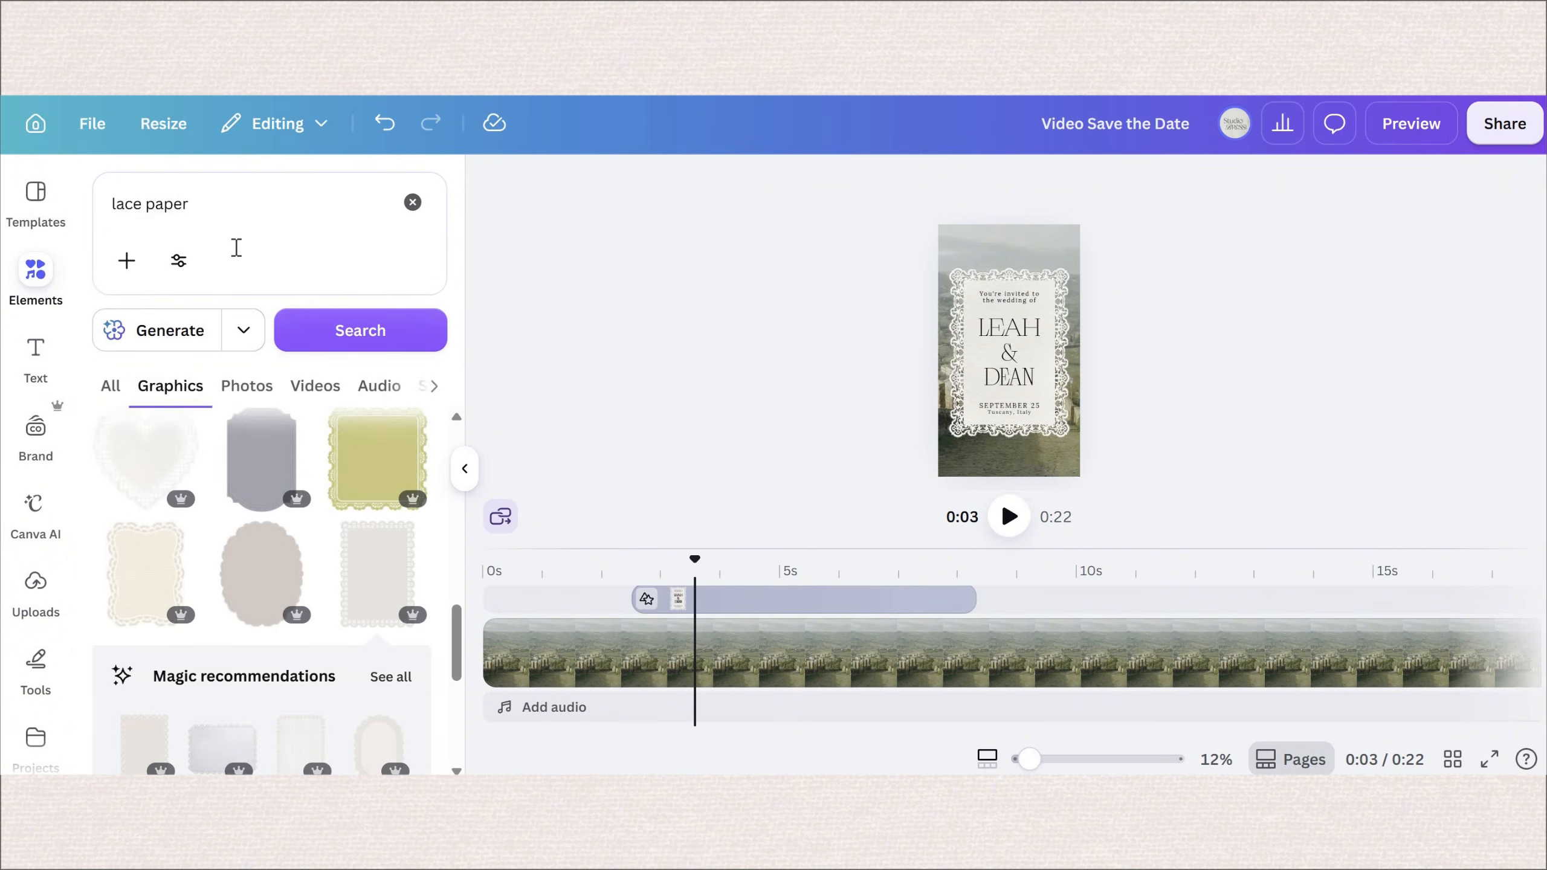
pyautogui.click(236, 247)
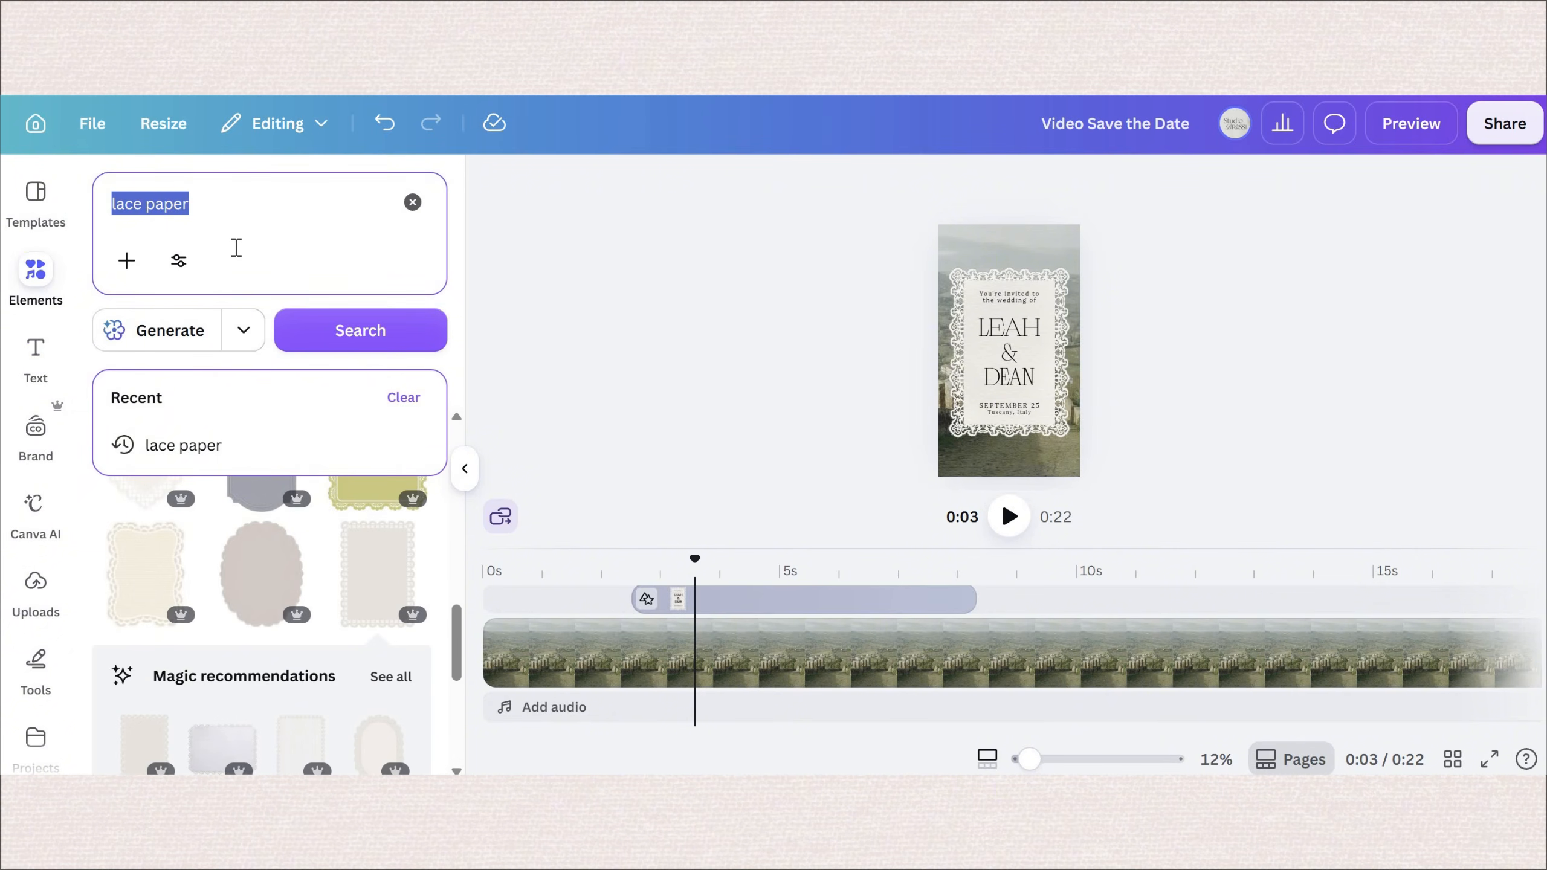
pyautogui.write('curtain')
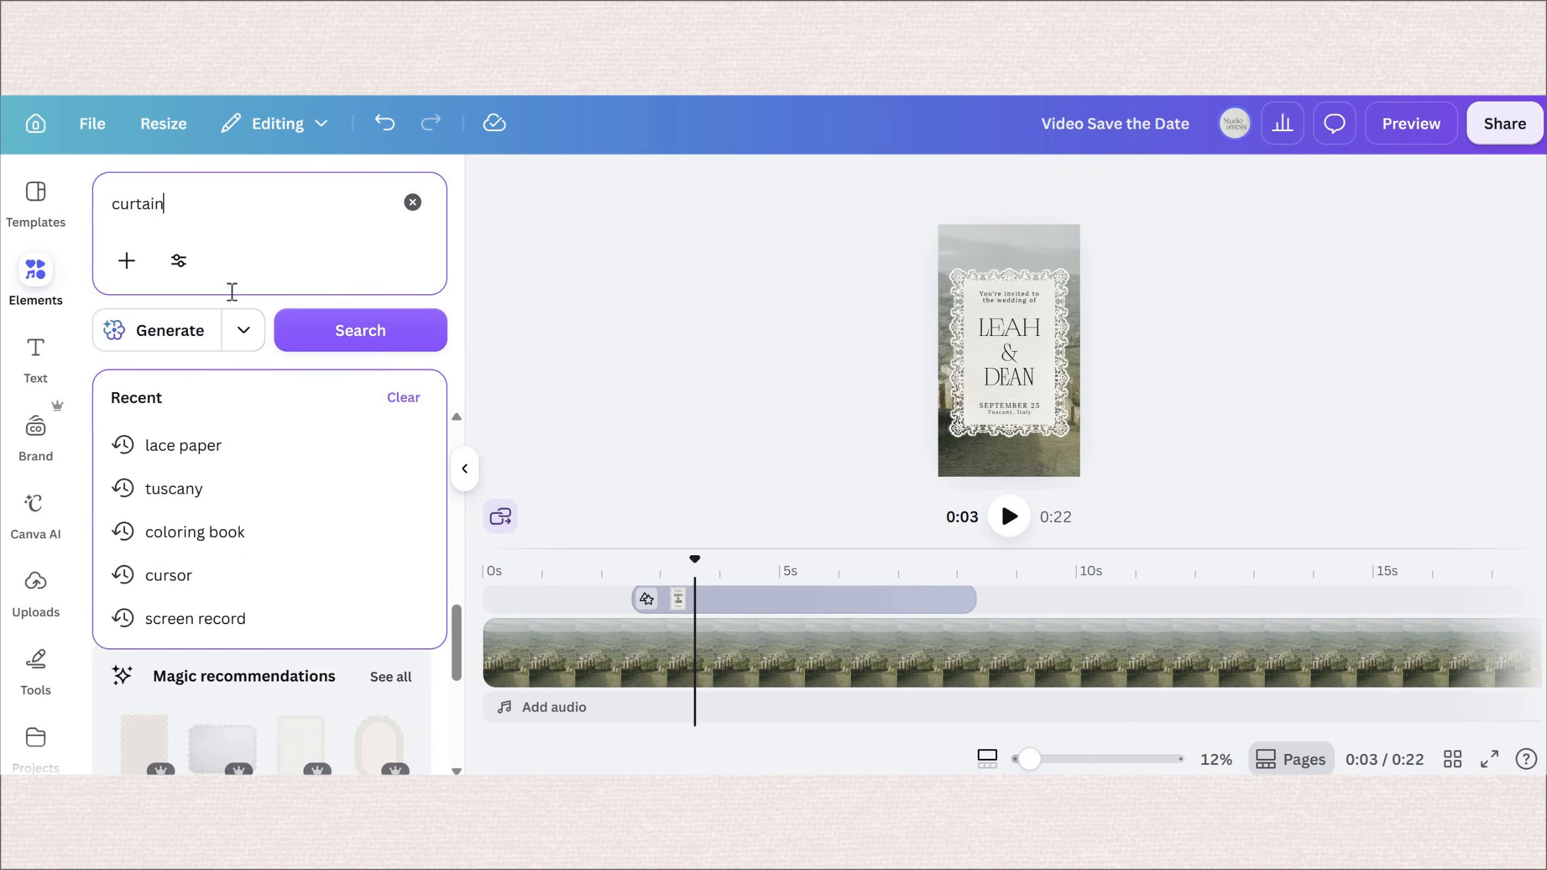
pyautogui.write('s')
pyautogui.press('Return')
pyautogui.scroll(-4, 324, 541)
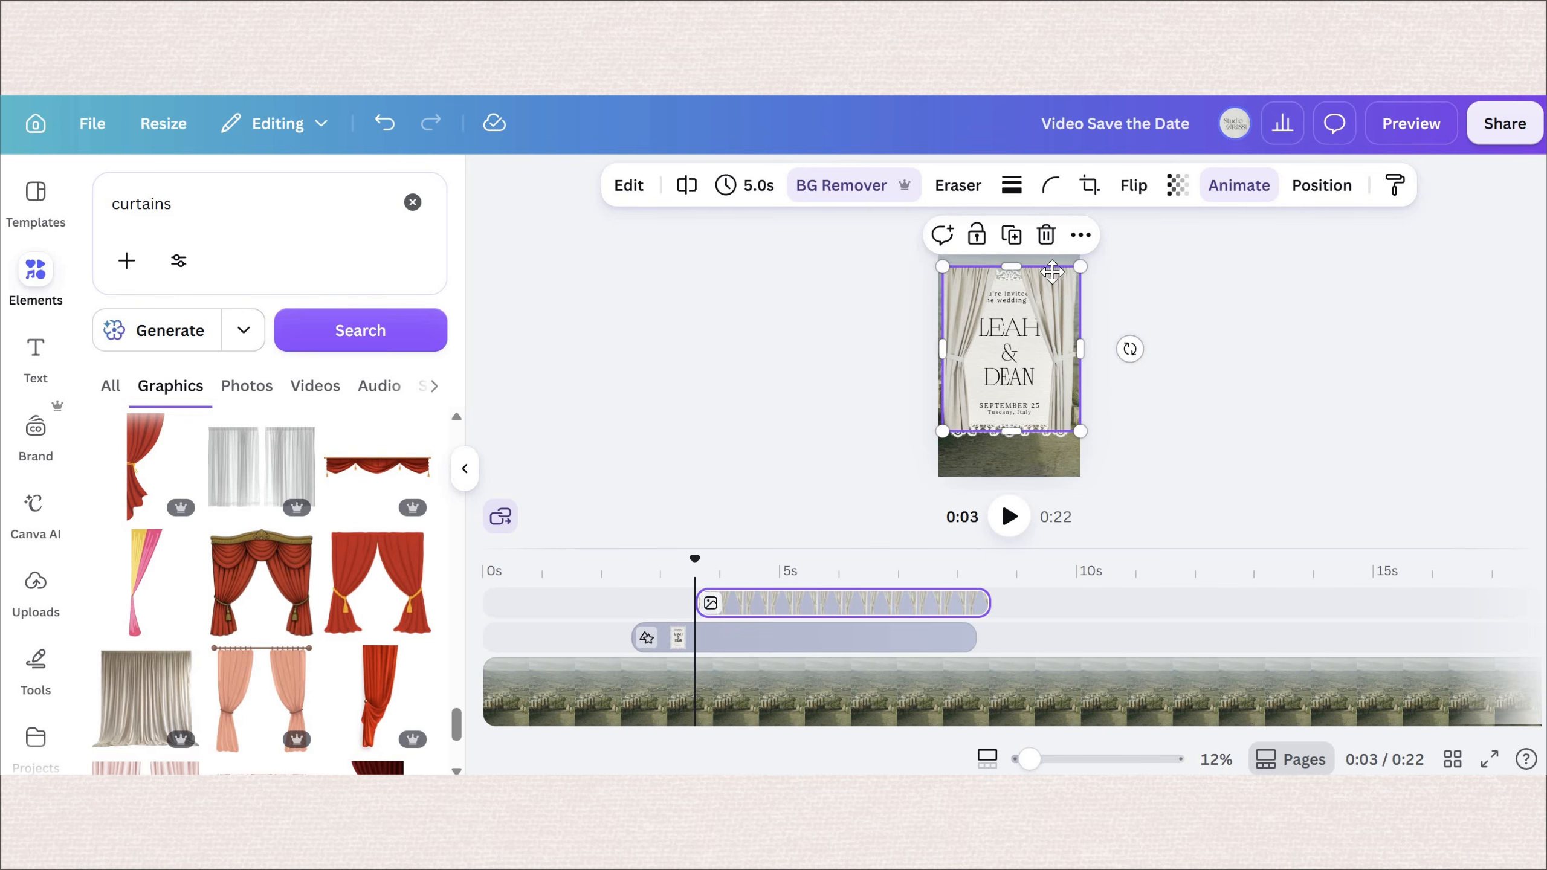
# Step: Enlarge the curtains to the page height, keep only the left panel along the page's left edge, and start its clip at 0 s
pyautogui.moveTo(1052, 272); pyautogui.dragTo(1048, 230)
pyautogui.moveTo(1076, 388); pyautogui.dragTo(1157, 486)
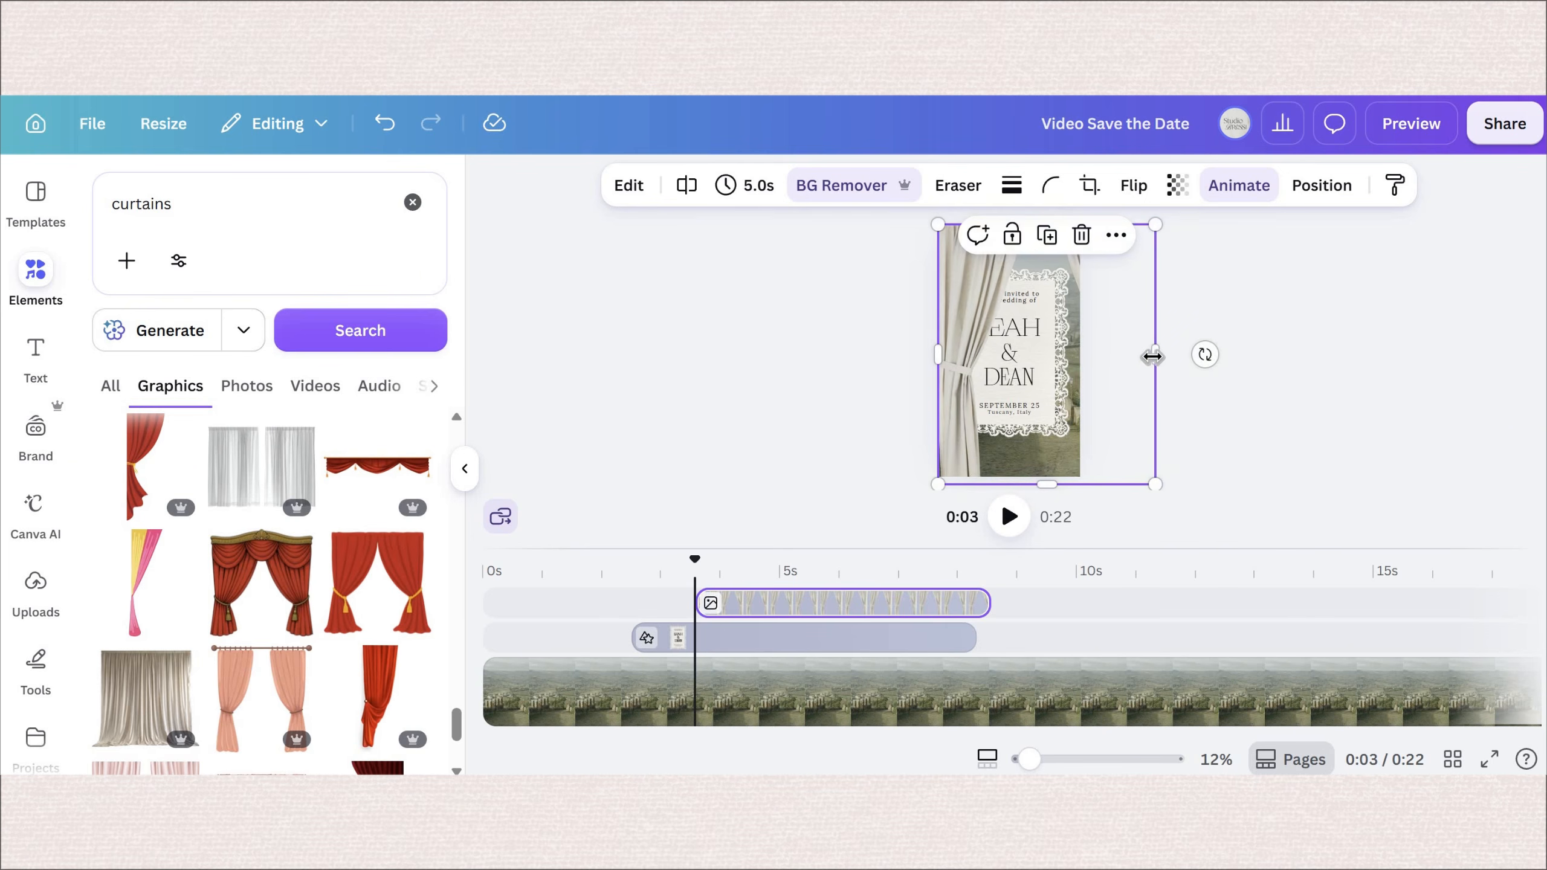
pyautogui.moveTo(1152, 356); pyautogui.dragTo(1145, 356)
pyautogui.moveTo(1033, 361); pyautogui.dragTo(947, 425)
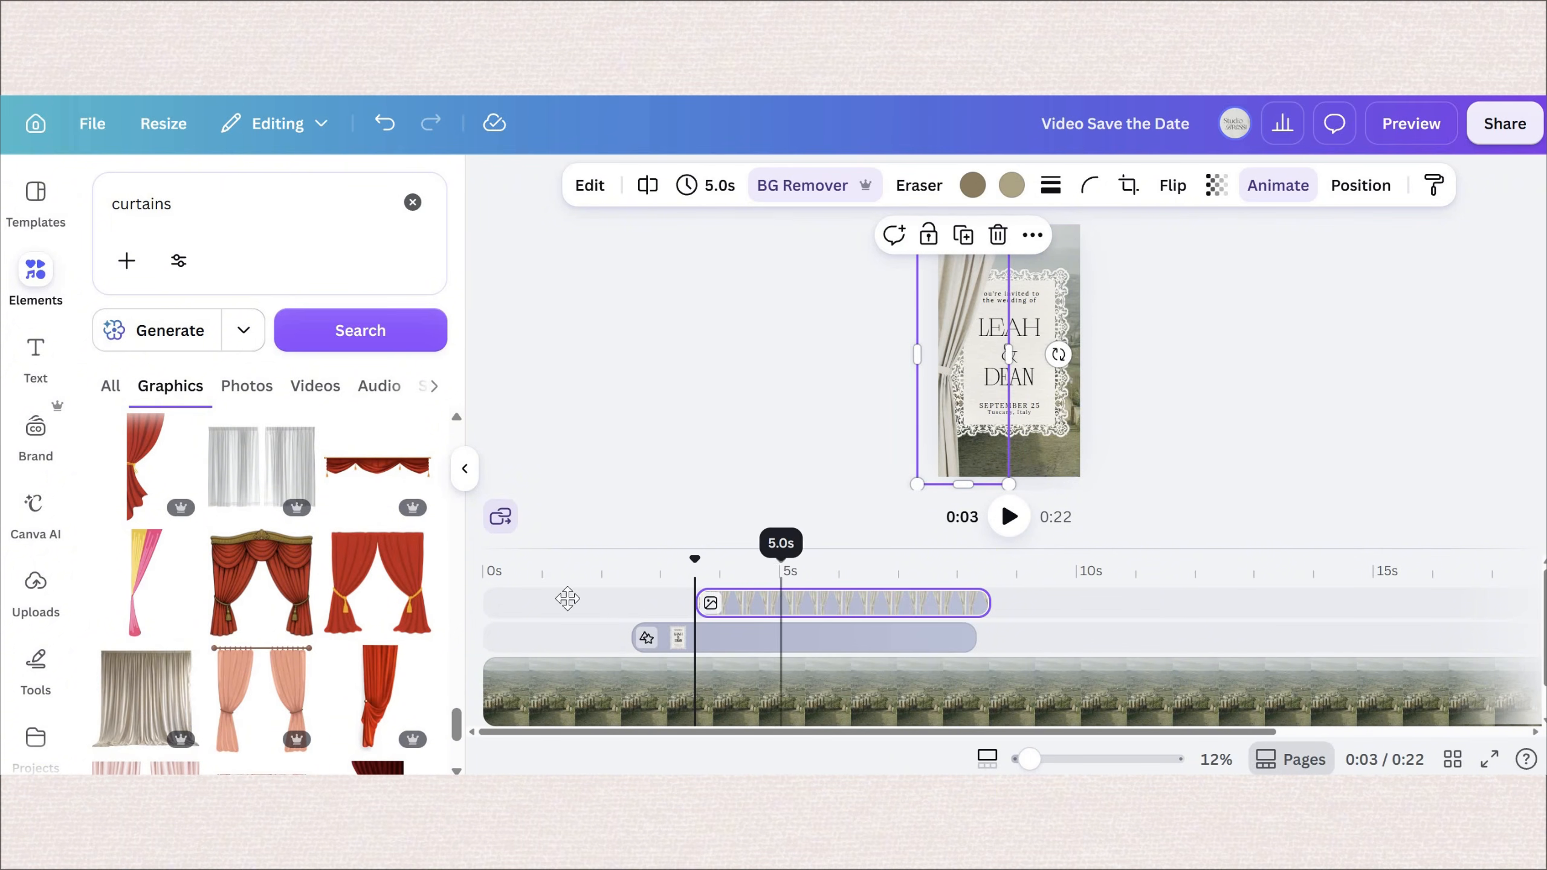
pyautogui.moveTo(785, 603); pyautogui.dragTo(575, 603)
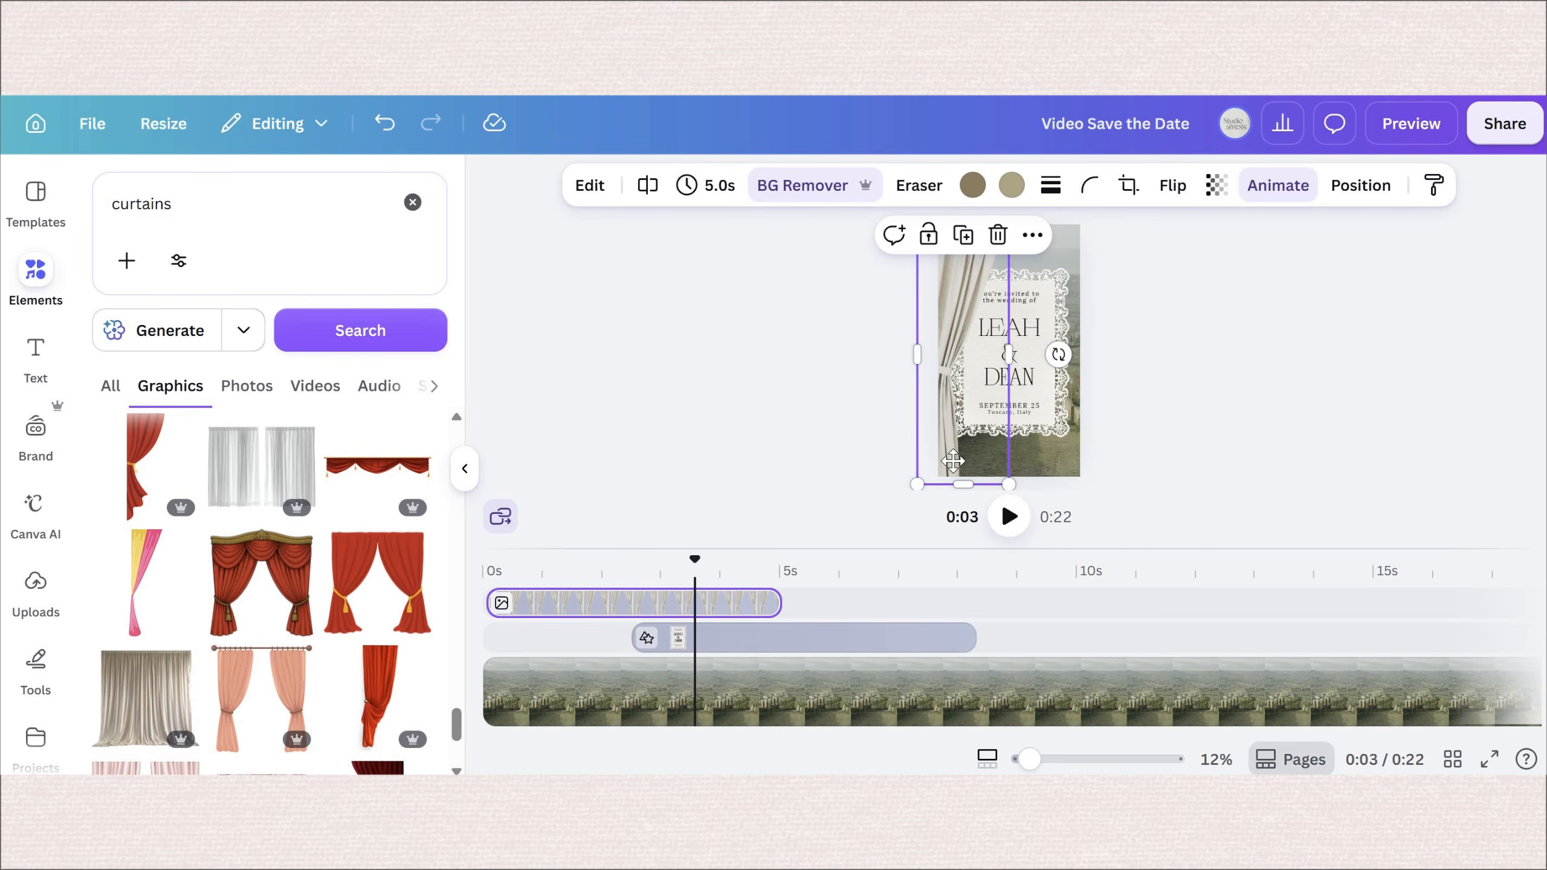
pyautogui.moveTo(953, 460); pyautogui.dragTo(957, 470)
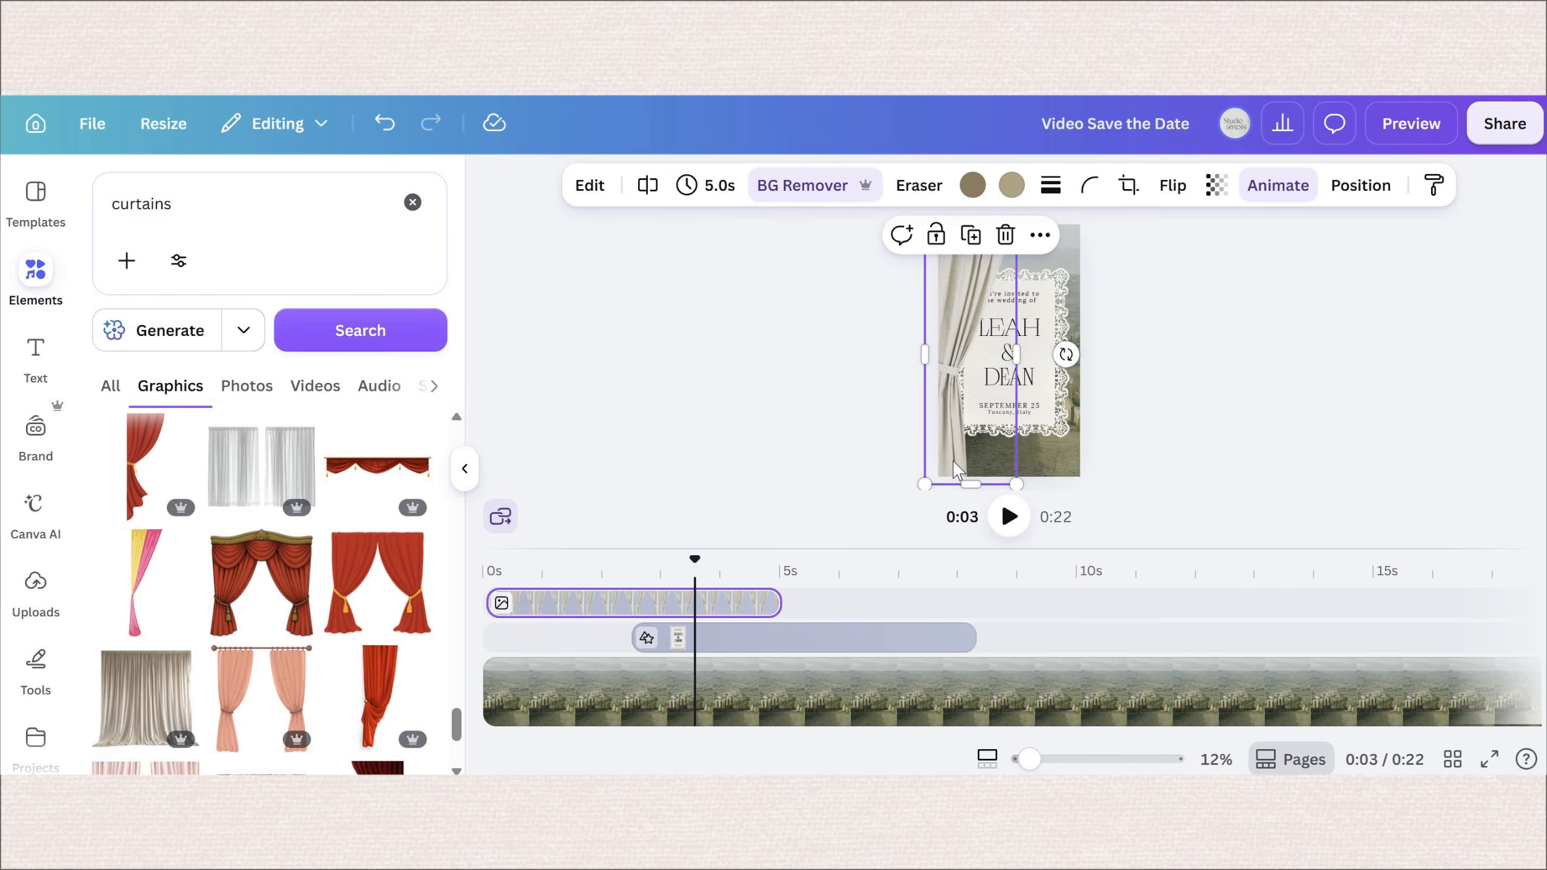
# Step: Duplicate the left curtain and recrop the copy to show the right panel along the page's right edge
pyautogui.click(1039, 235)
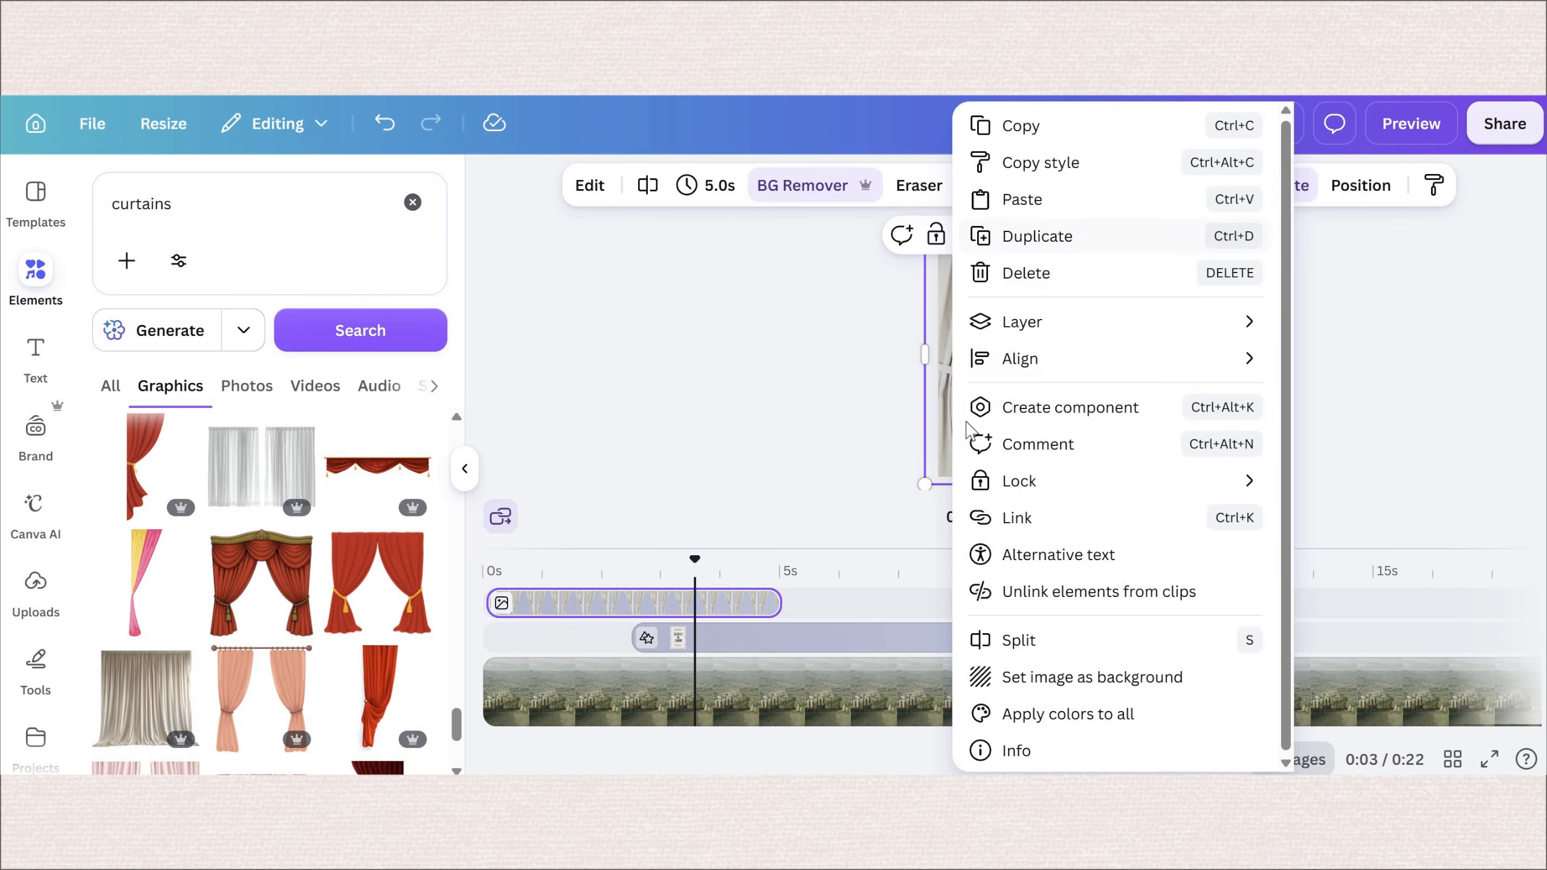
pyautogui.click(1036, 236)
pyautogui.moveTo(985, 452); pyautogui.dragTo(935, 454)
pyautogui.doubleClick(1016, 451)
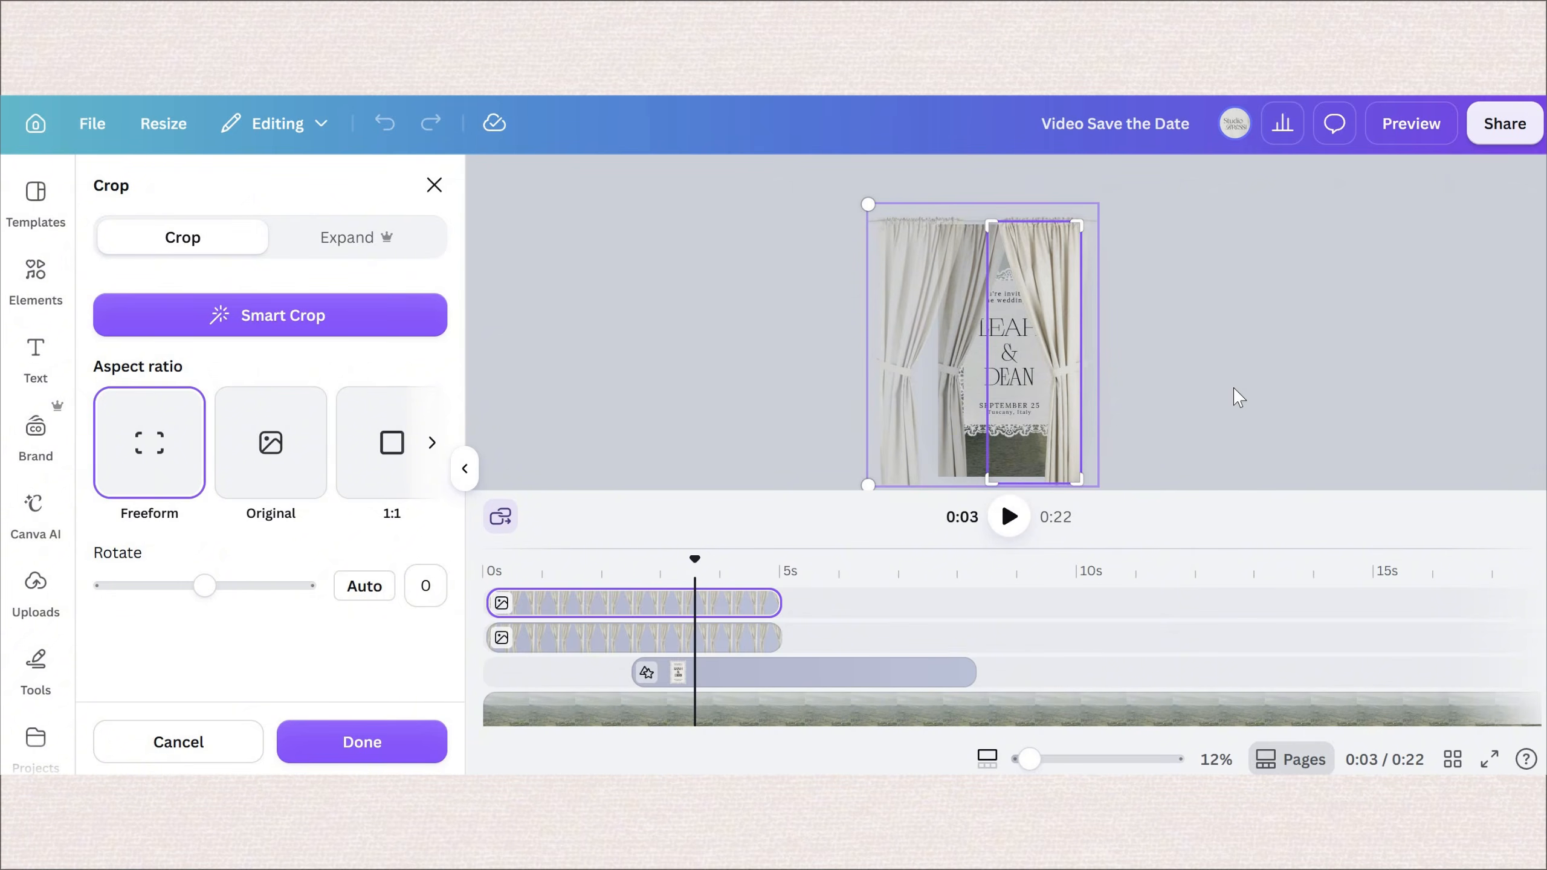
pyautogui.click(1113, 421)
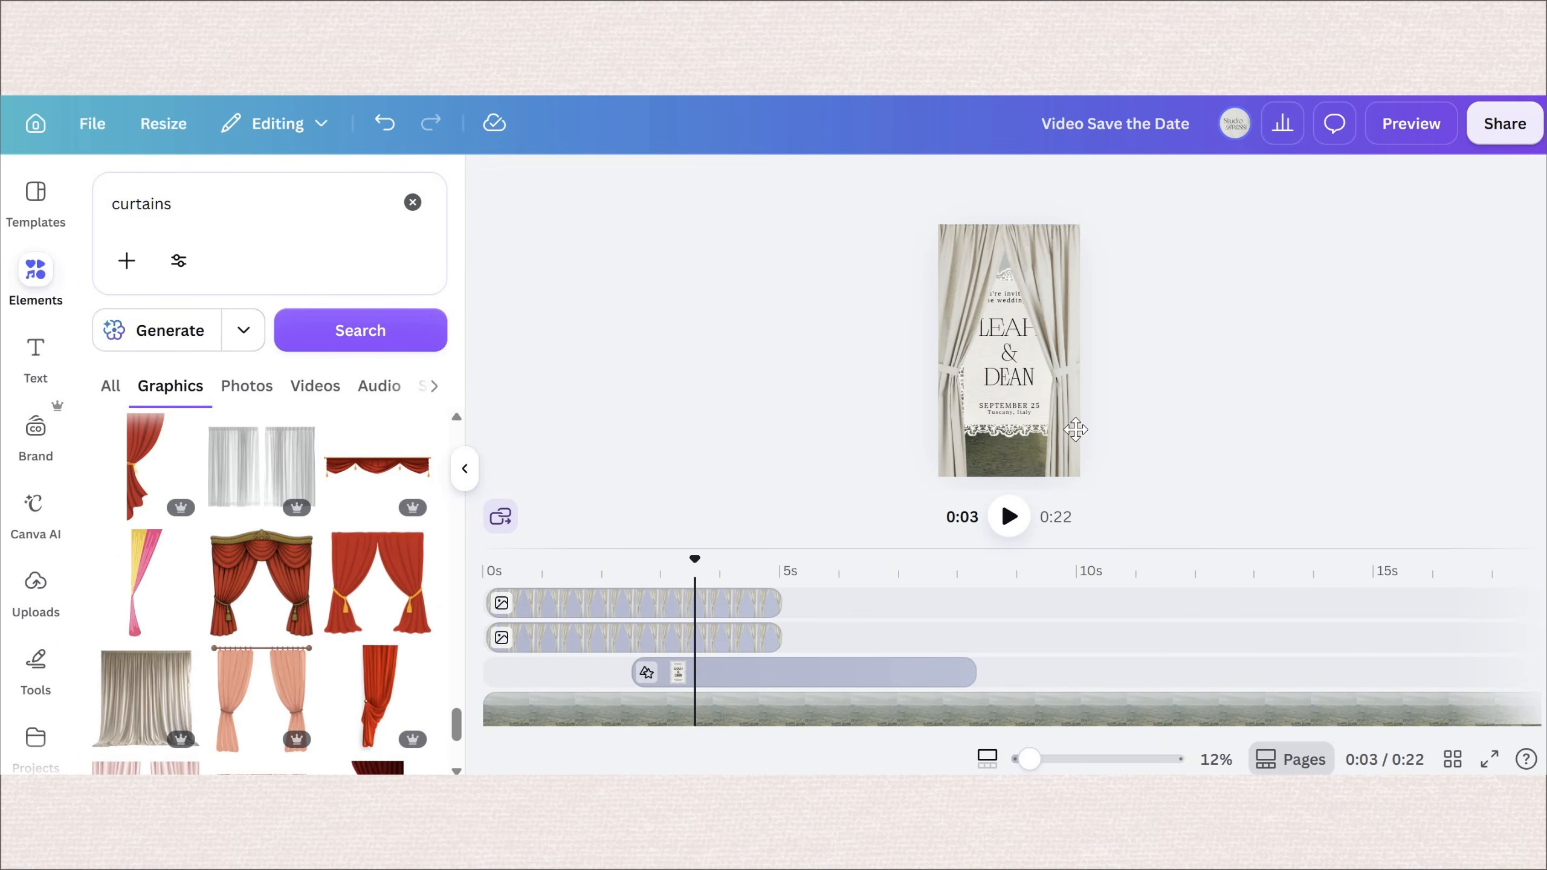
# Step: Create a custom animation that slides the left curtain out to the left, with the Steady movement style
pyautogui.click(1075, 429)
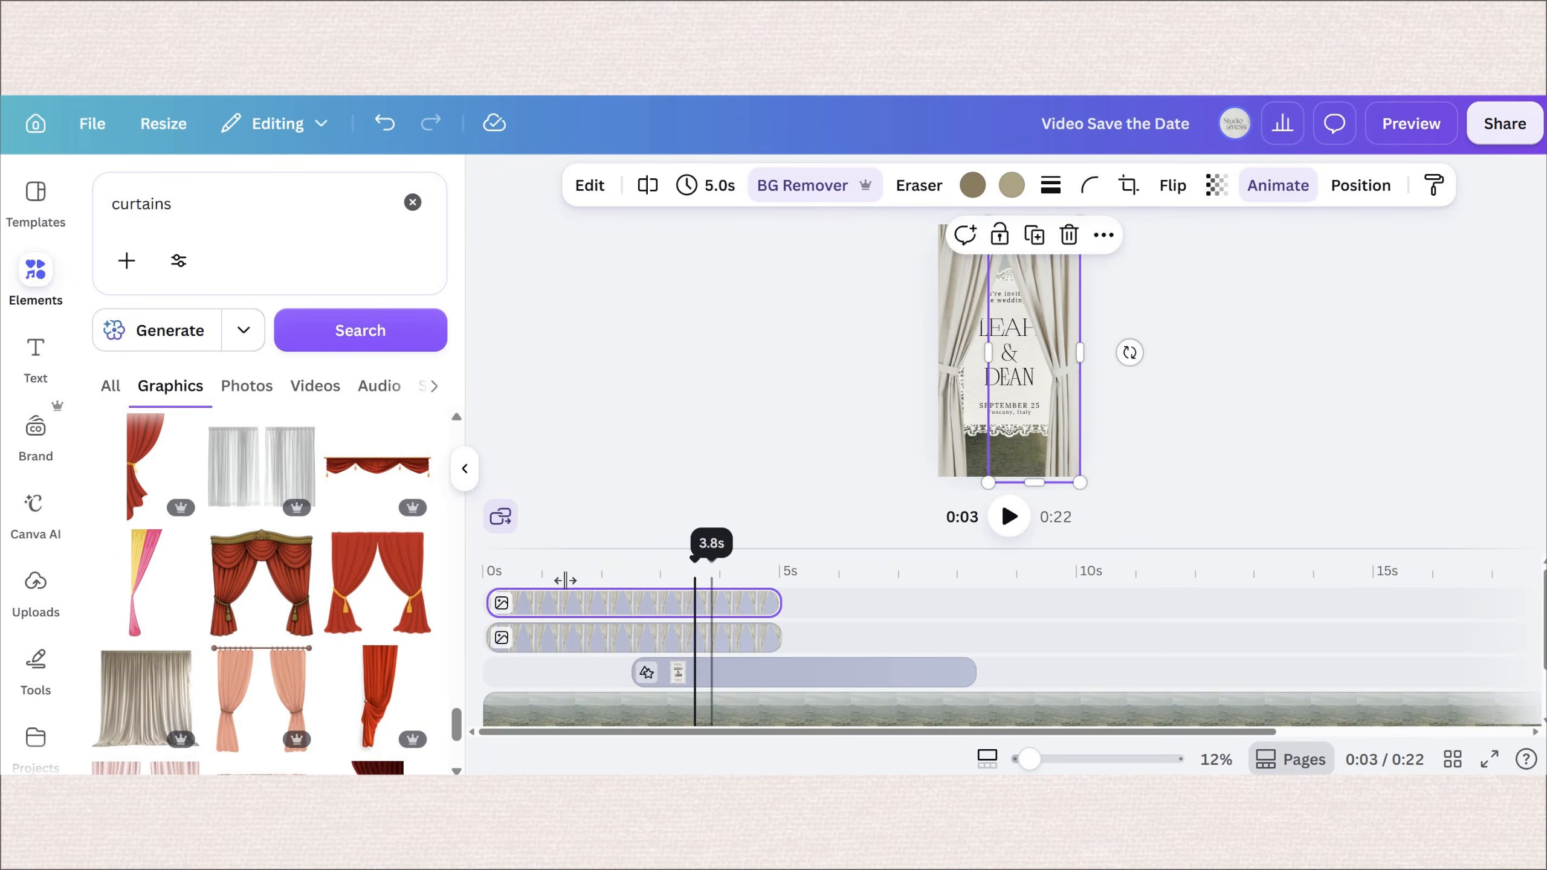
pyautogui.click(502, 582)
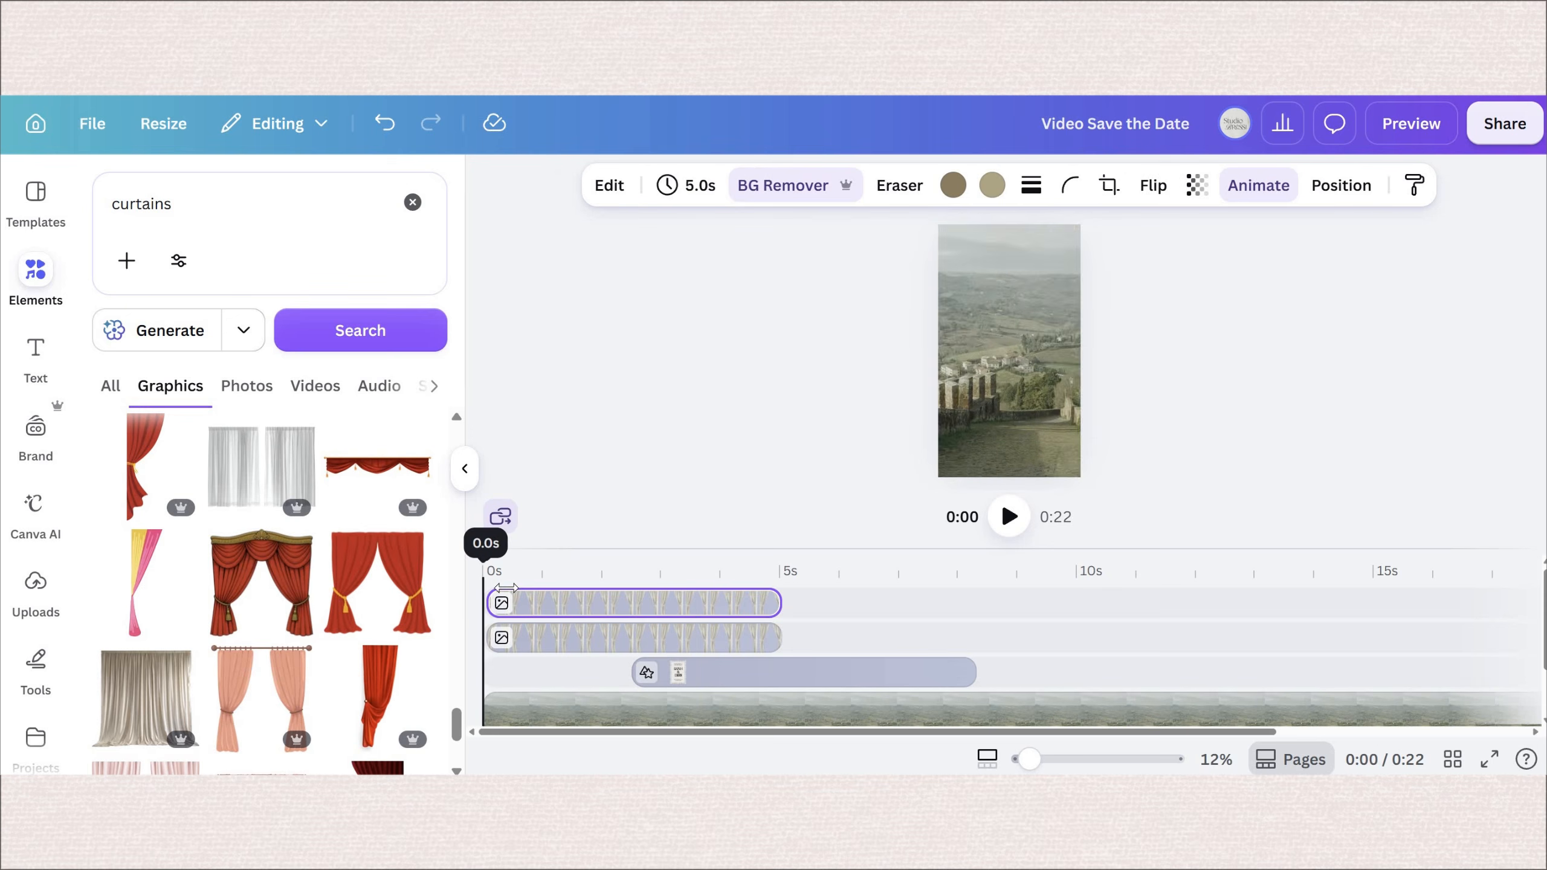
pyautogui.click(592, 603)
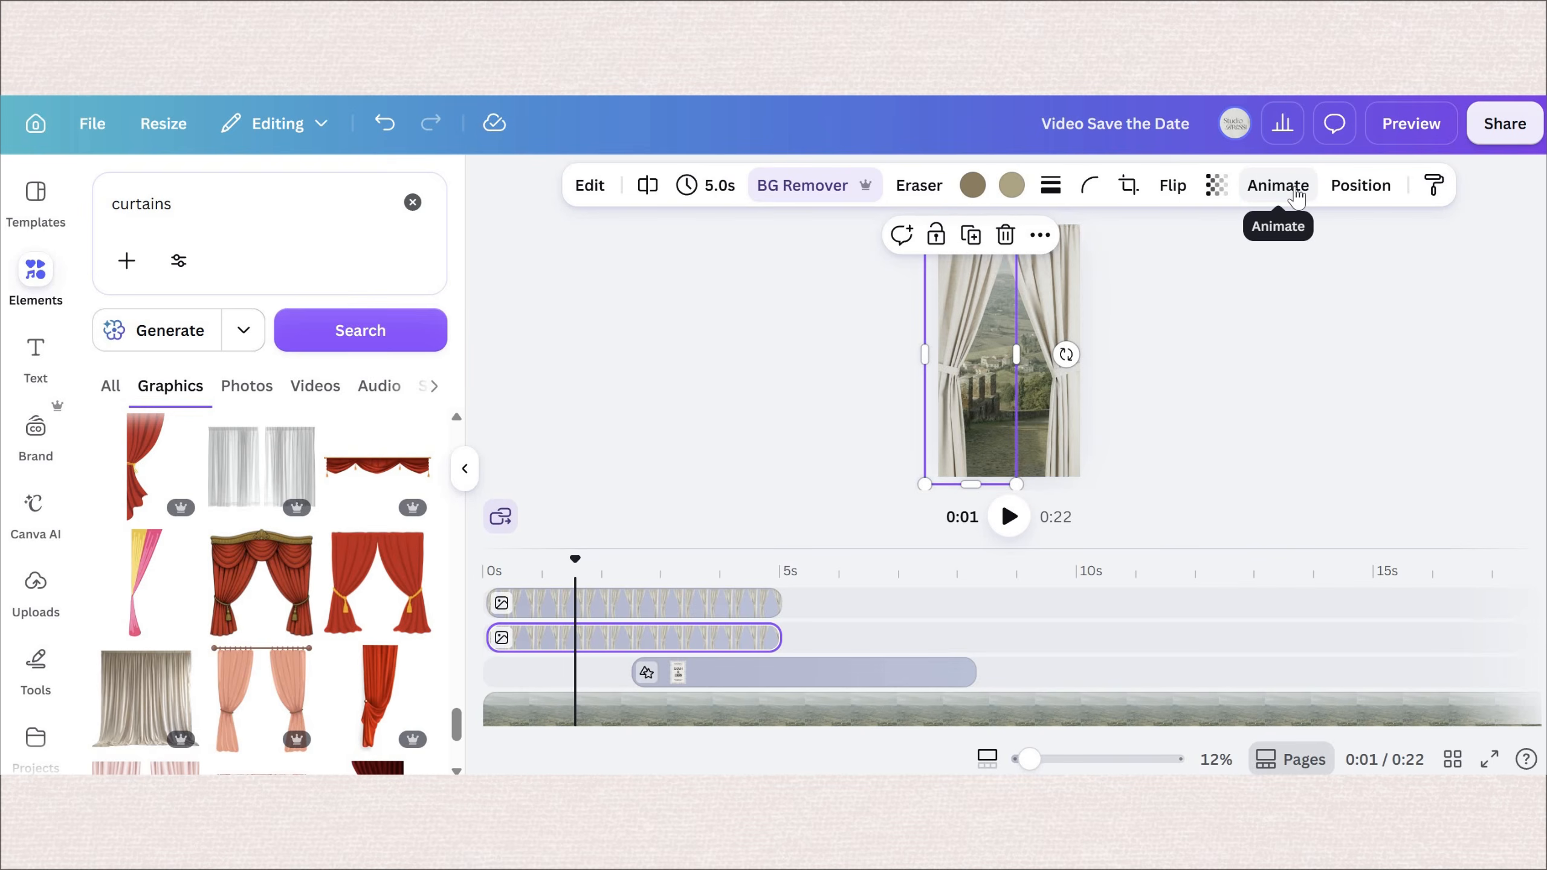
pyautogui.click(1285, 186)
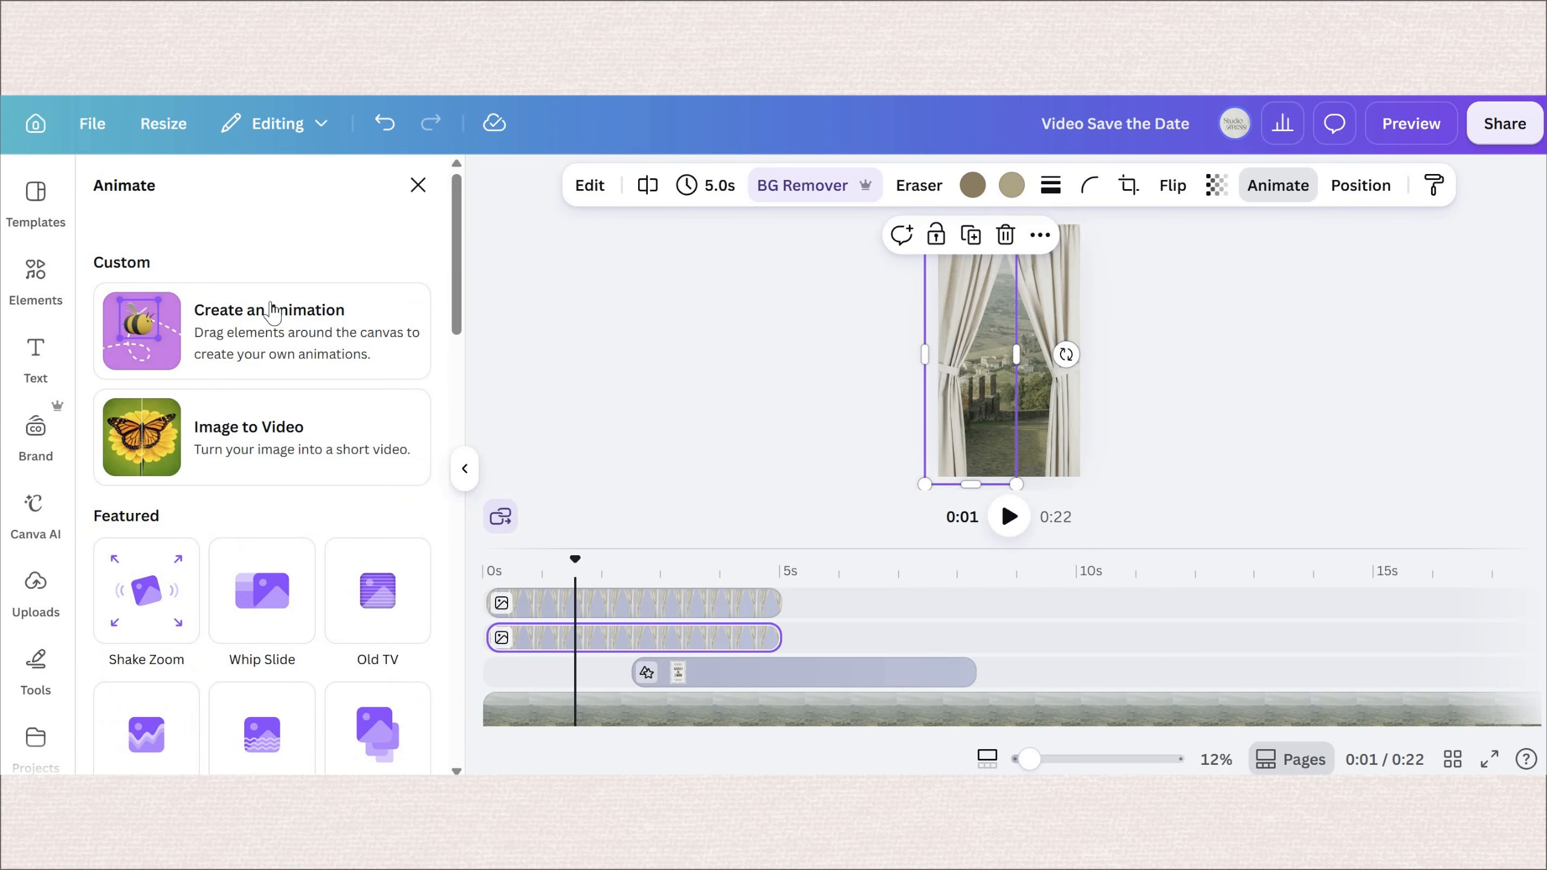
pyautogui.click(227, 341)
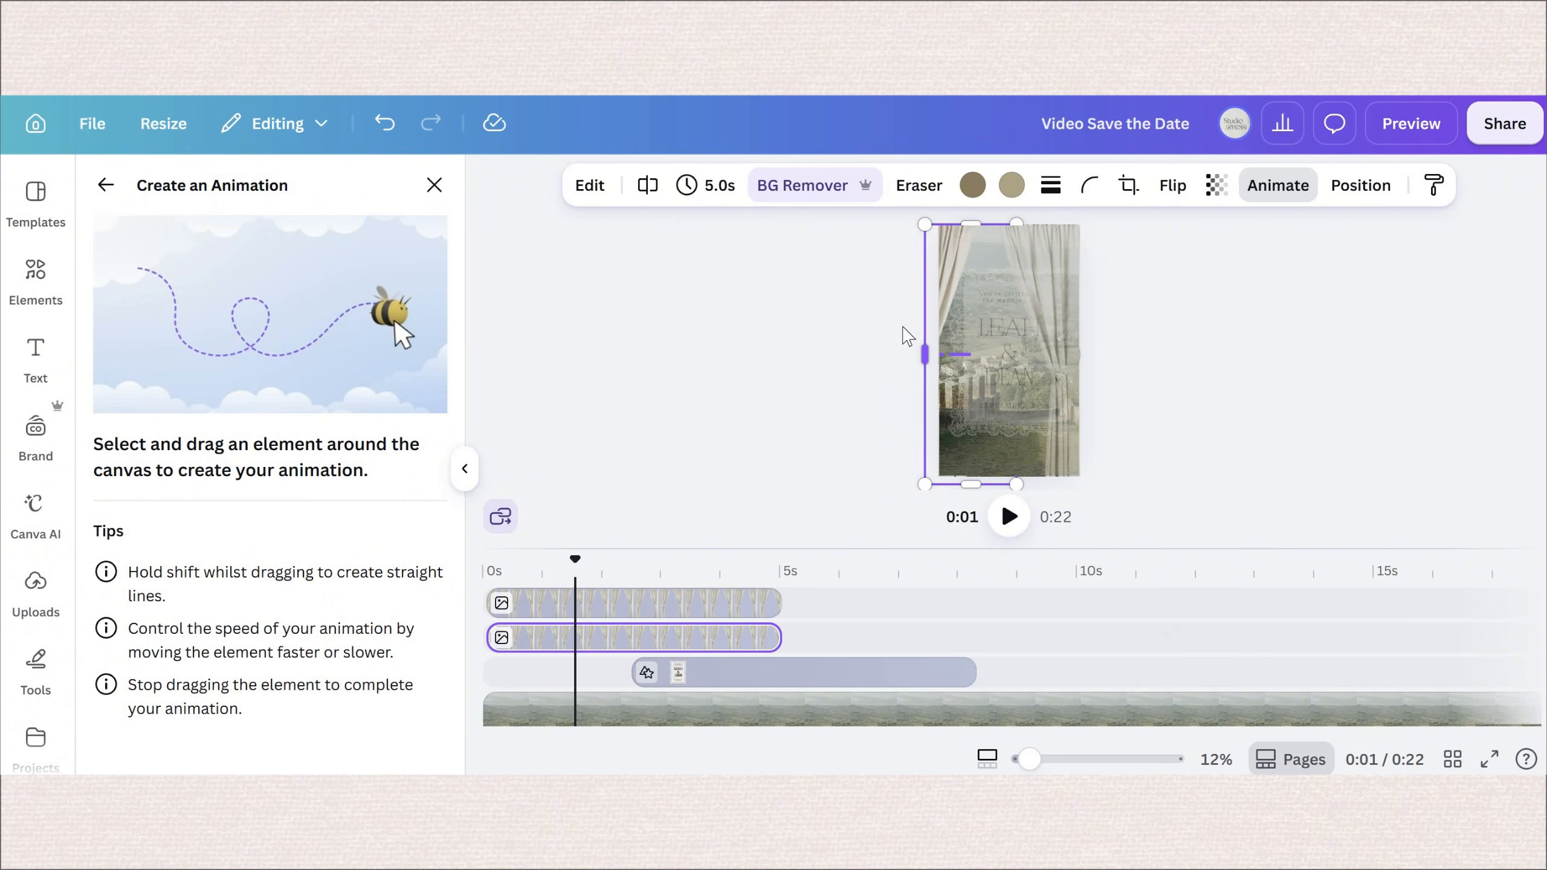
pyautogui.moveTo(899, 335)
pyautogui.mouseDown()
pyautogui.moveTo(680, 352)
pyautogui.moveTo(673, 371)
pyautogui.mouseUp()
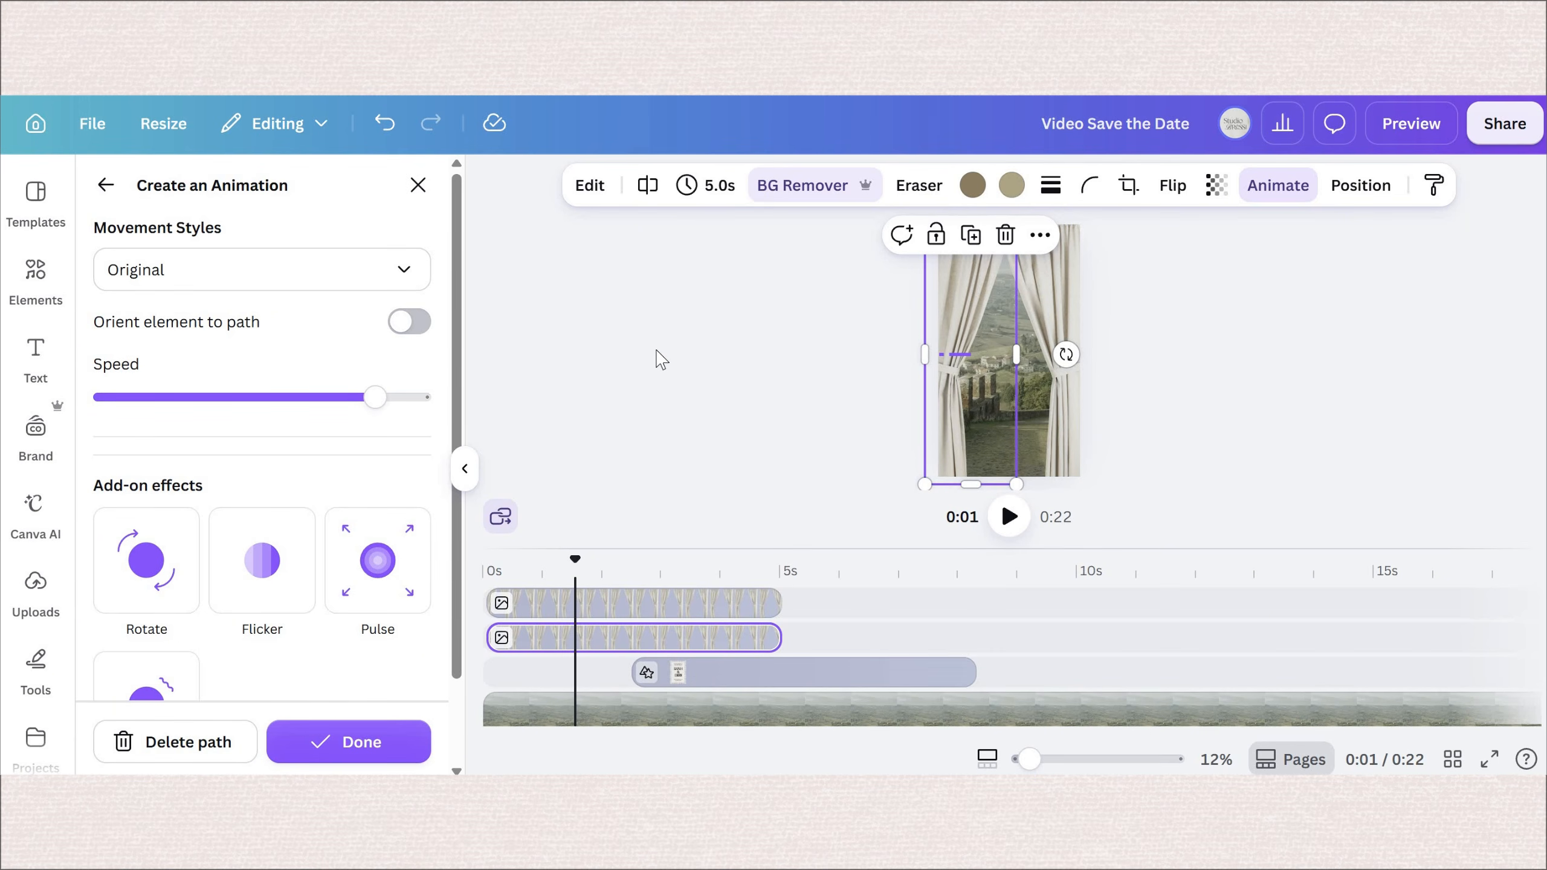
pyautogui.click(258, 266)
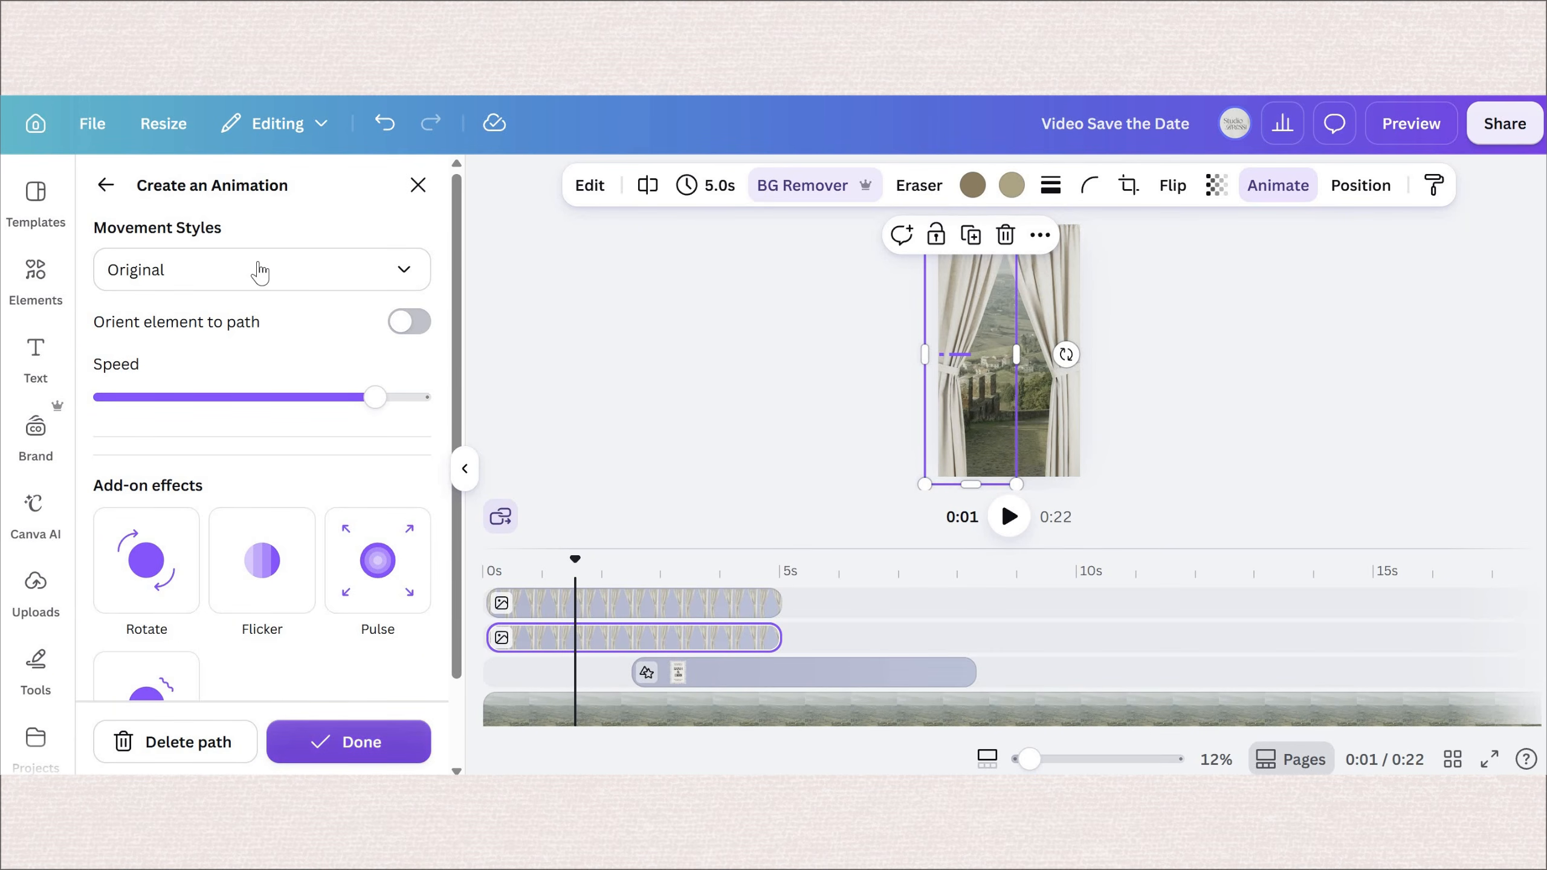
pyautogui.click(177, 418)
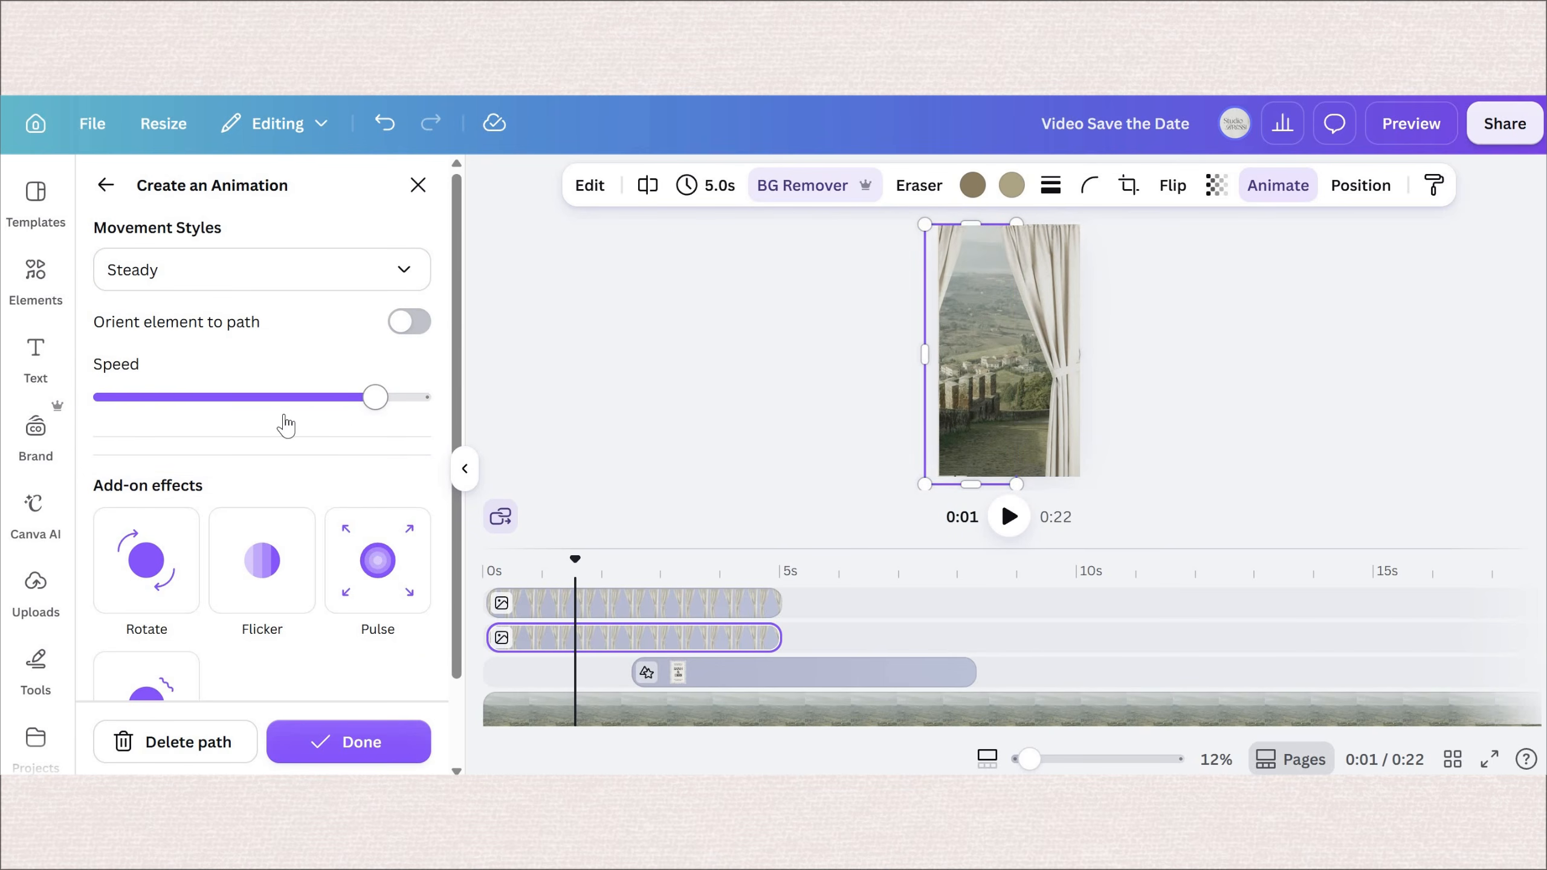
pyautogui.click(360, 754)
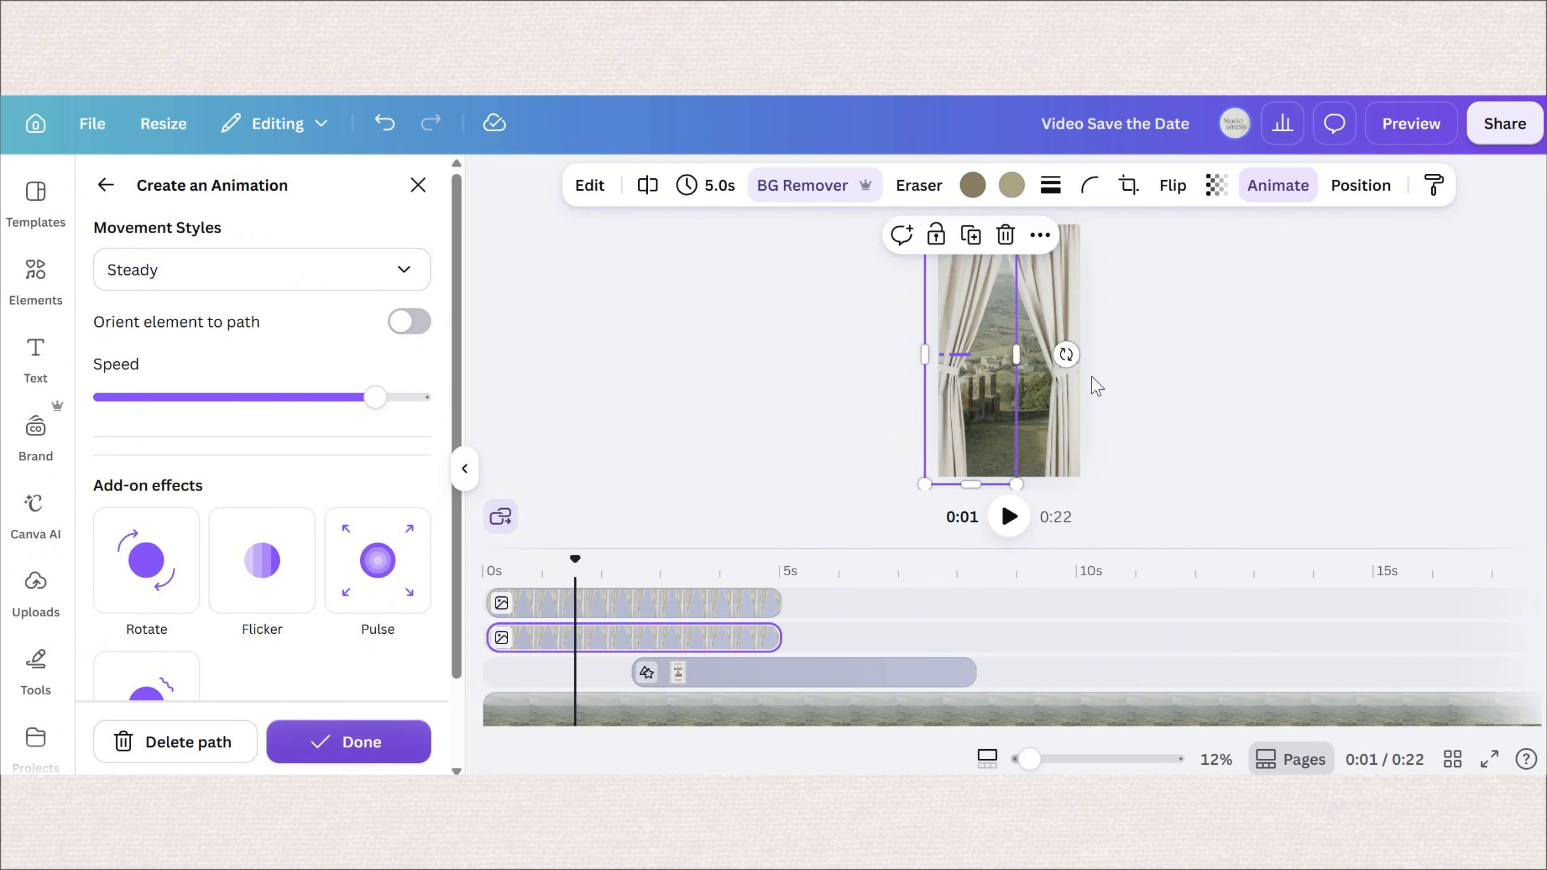
# Step: Create a custom animation that slides the right curtain out to the right, with the Steady movement style
pyautogui.click(1073, 311)
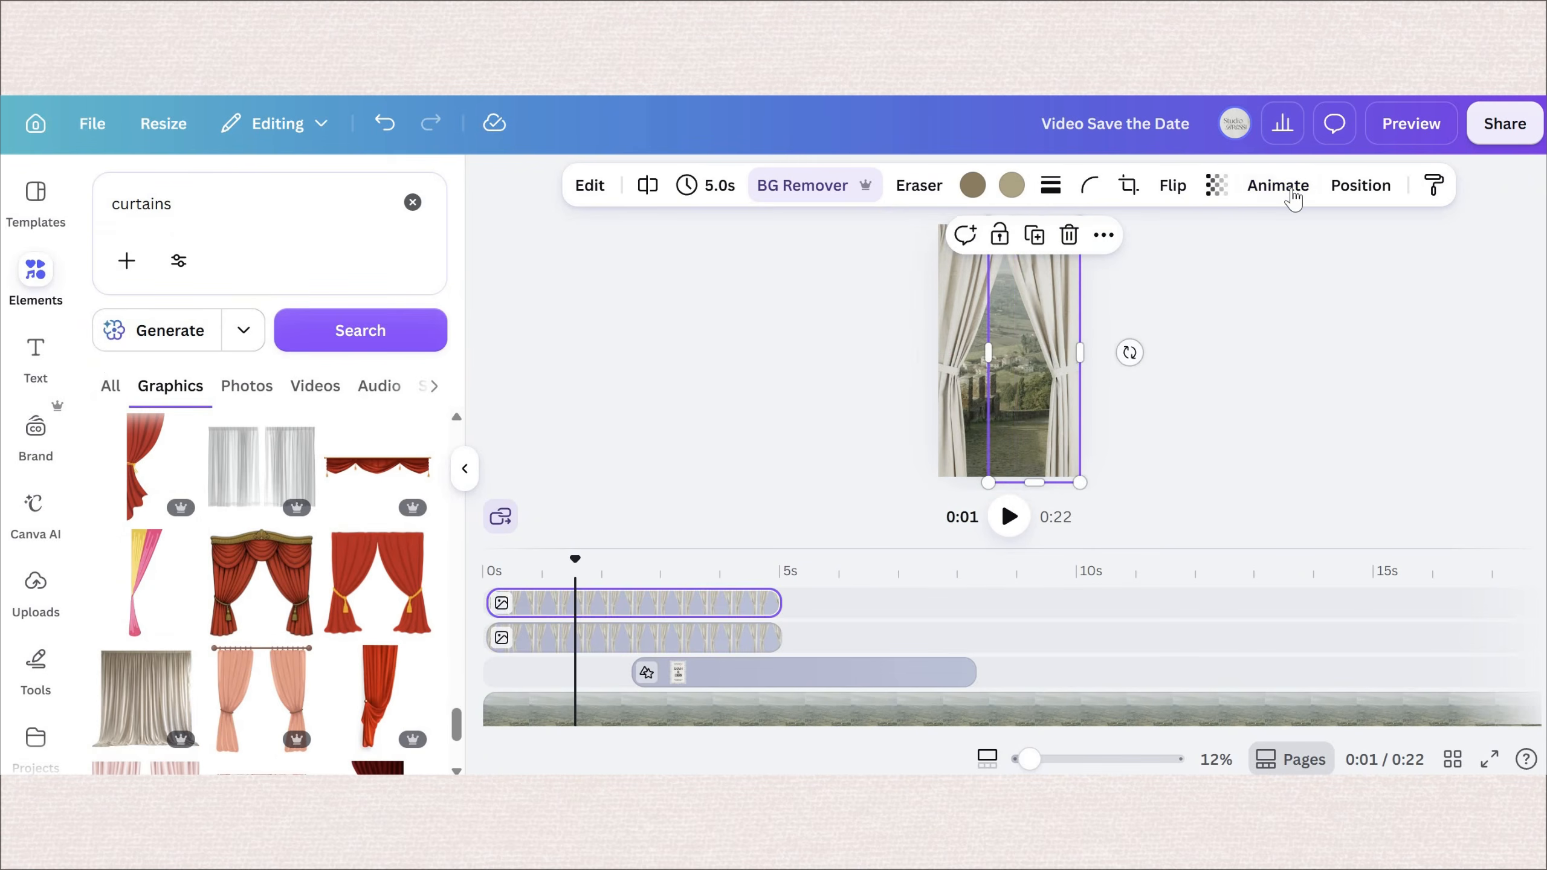
pyautogui.click(1293, 198)
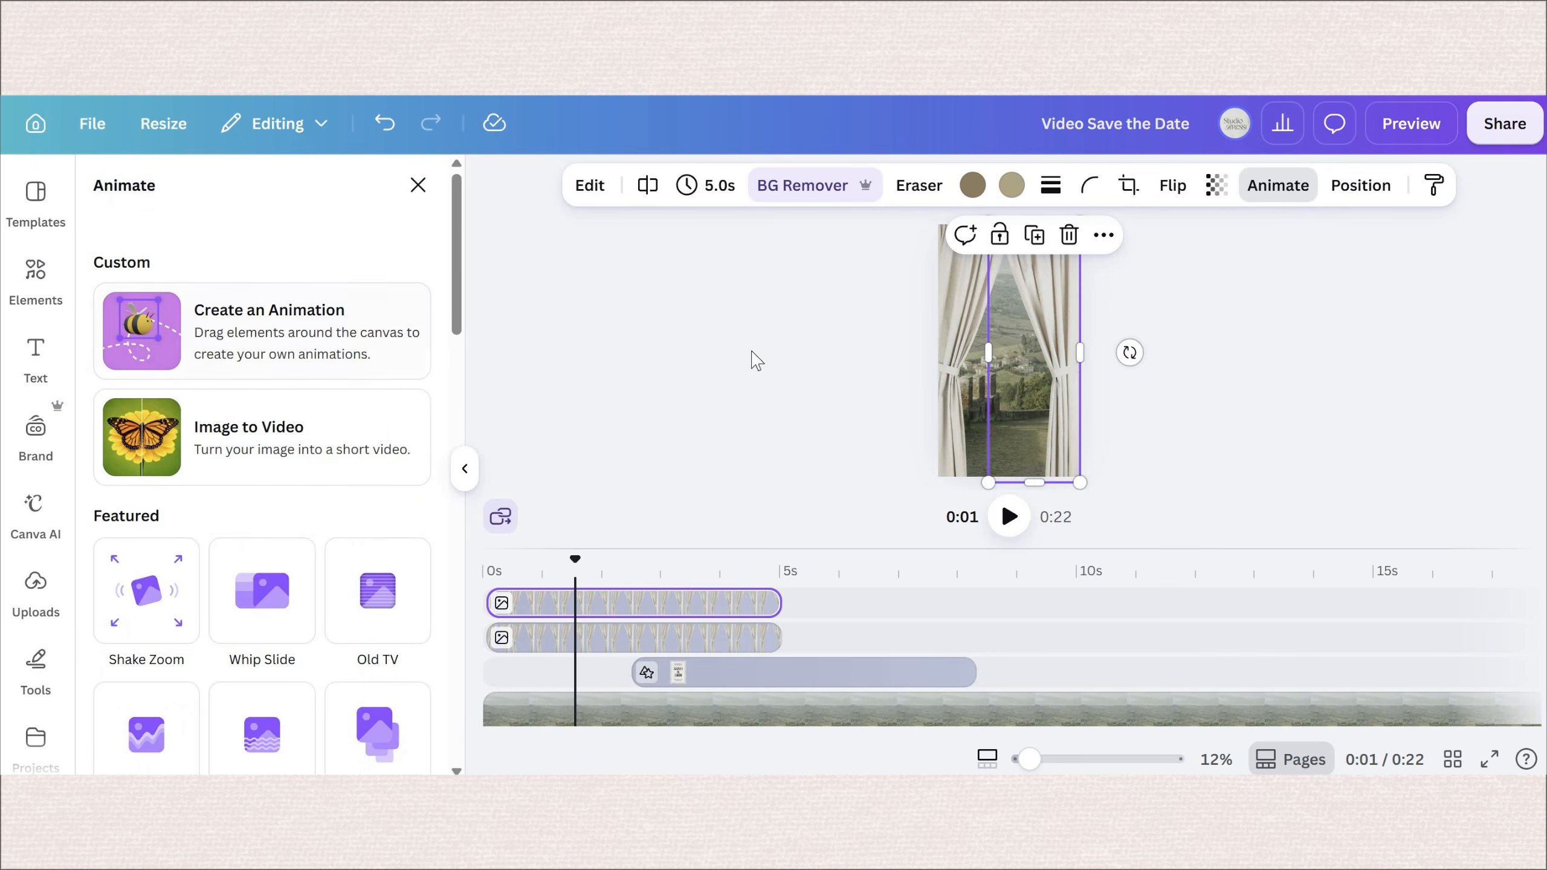
pyautogui.click(267, 332)
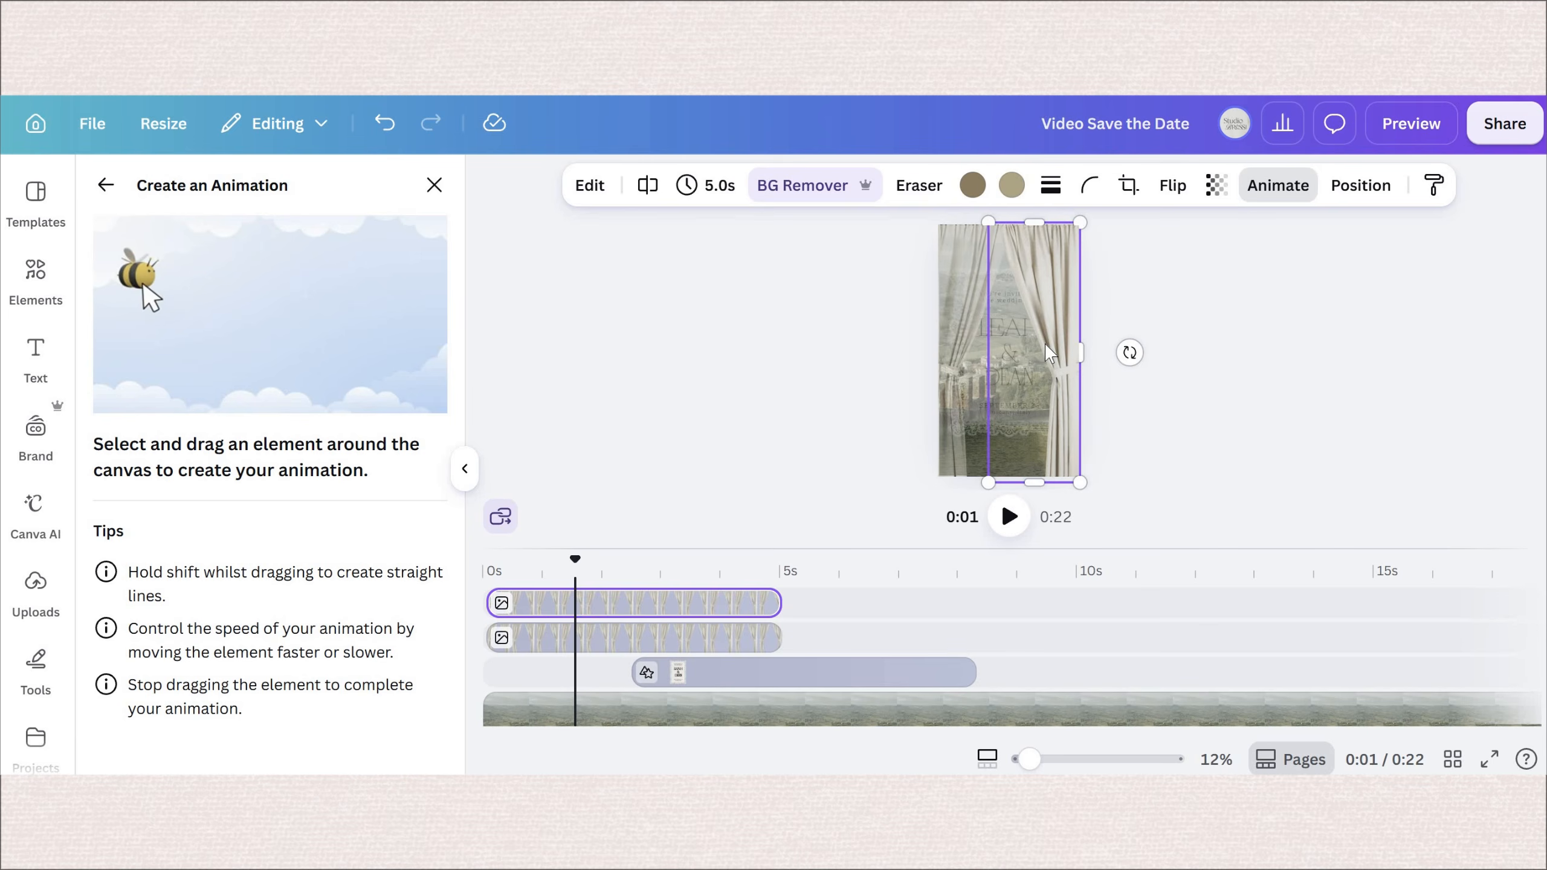
pyautogui.moveTo(1071, 353)
pyautogui.mouseDown()
pyautogui.moveTo(1122, 341)
pyautogui.moveTo(1080, 366)
pyautogui.mouseUp()
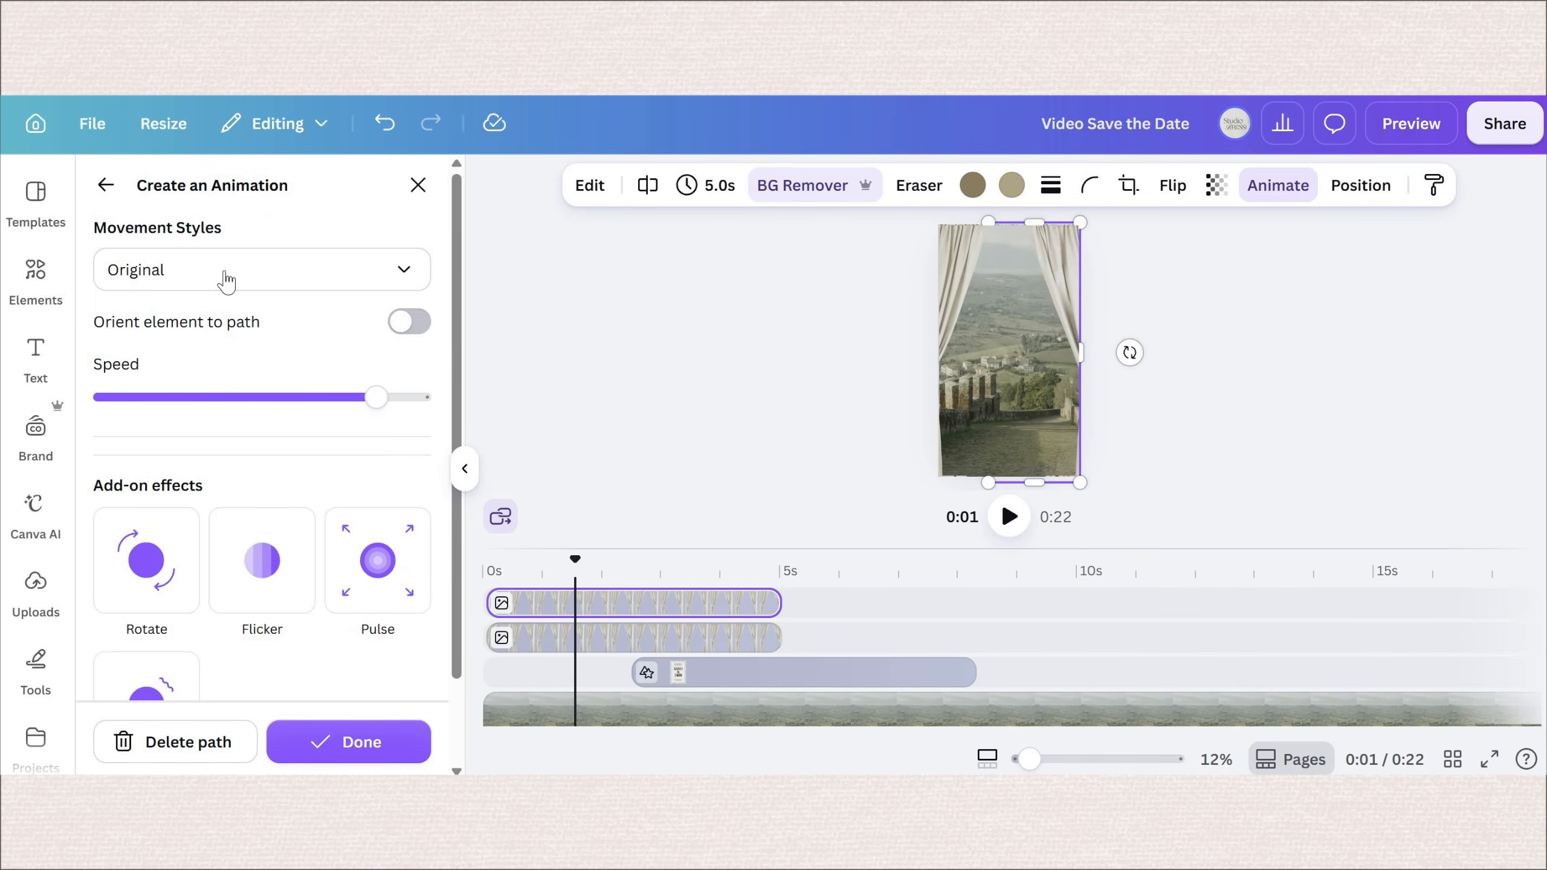
pyautogui.click(171, 270)
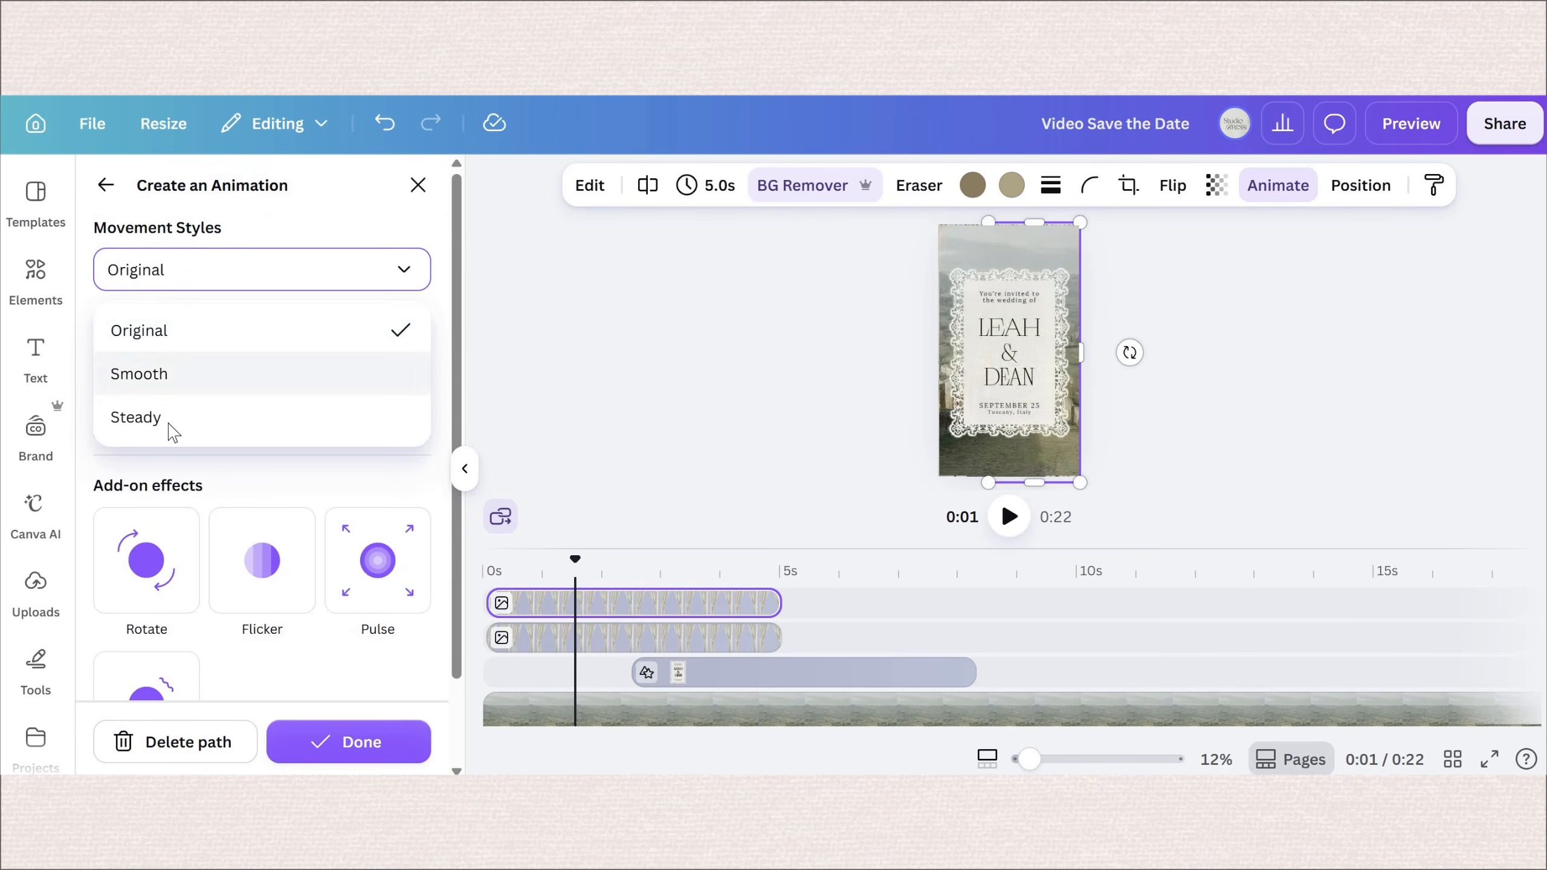
pyautogui.click(169, 418)
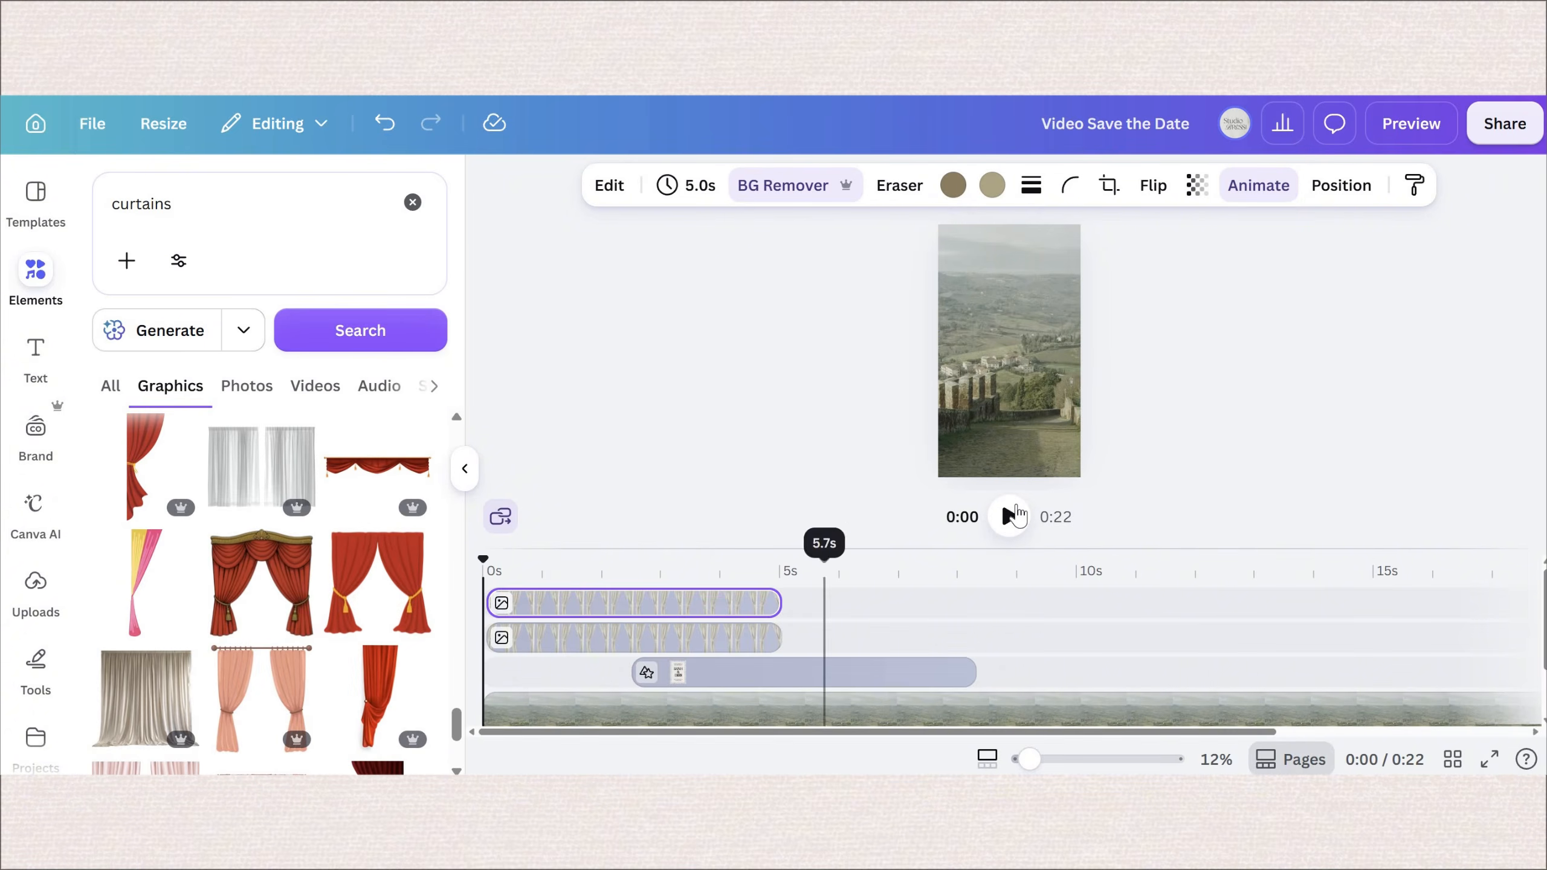
# Step: Play back the curtain opening and move the invitation card clip earlier so it starts at about 0.8 s
pyautogui.click(1009, 516)
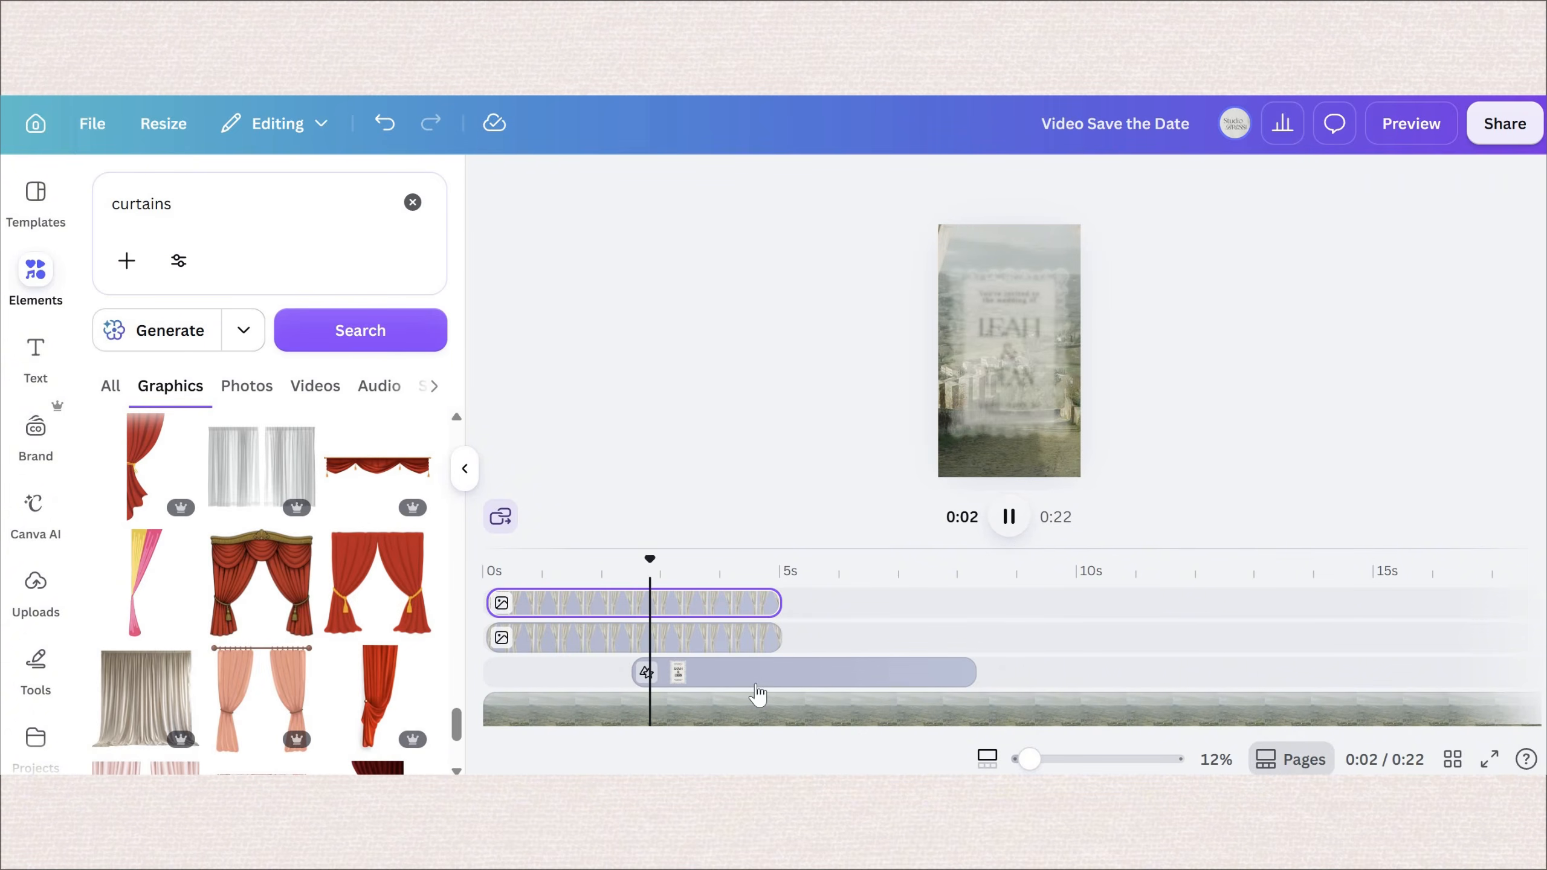
pyautogui.press('space')
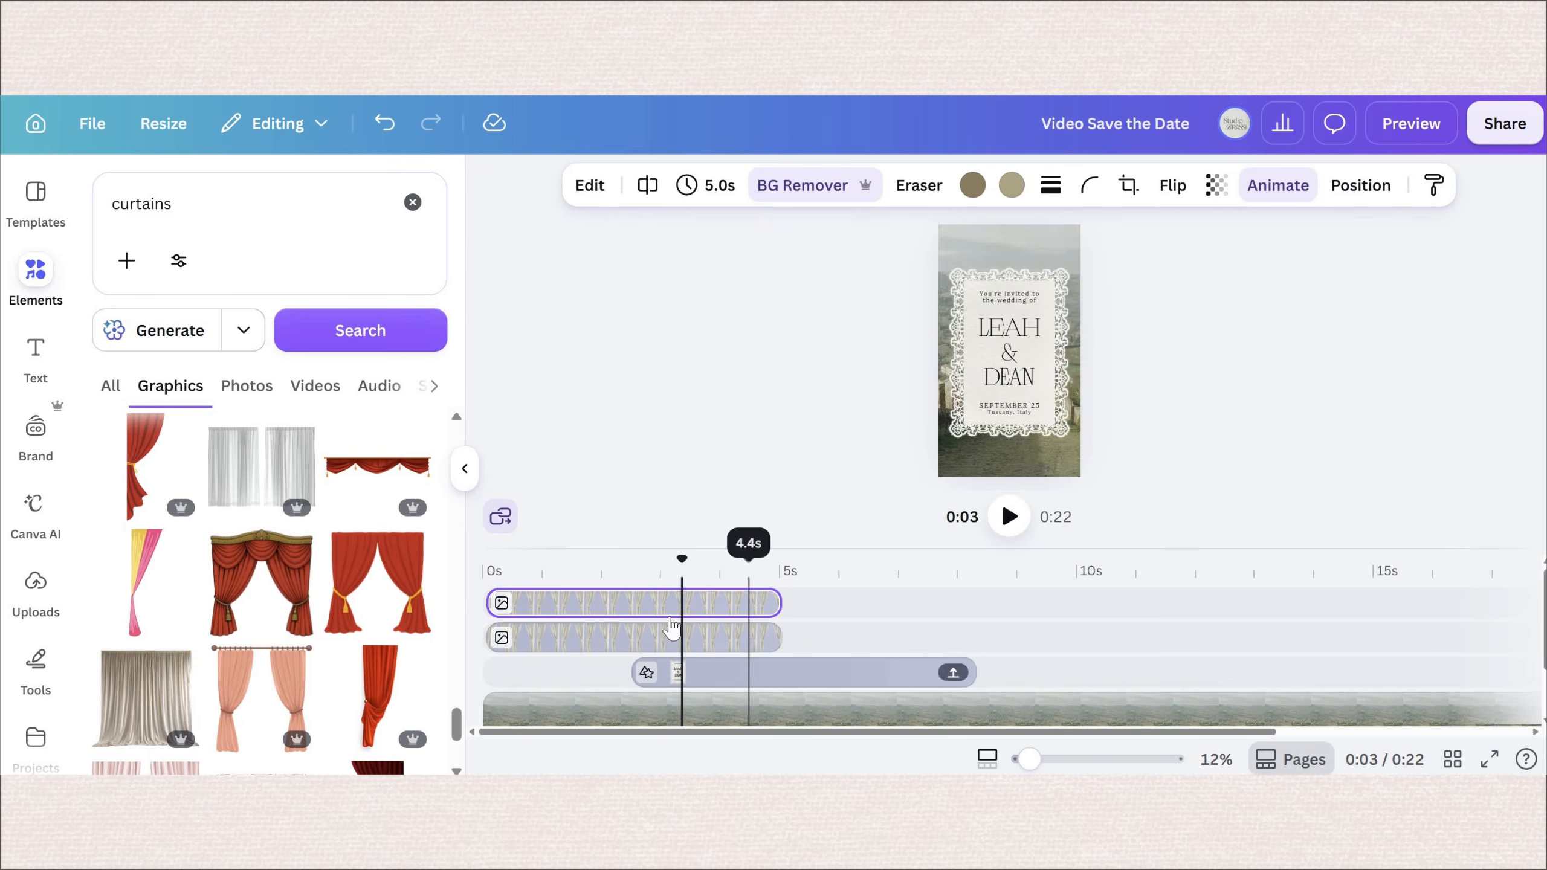
pyautogui.moveTo(721, 672); pyautogui.dragTo(678, 562)
pyautogui.moveTo(503, 574); pyautogui.dragTo(440, 578)
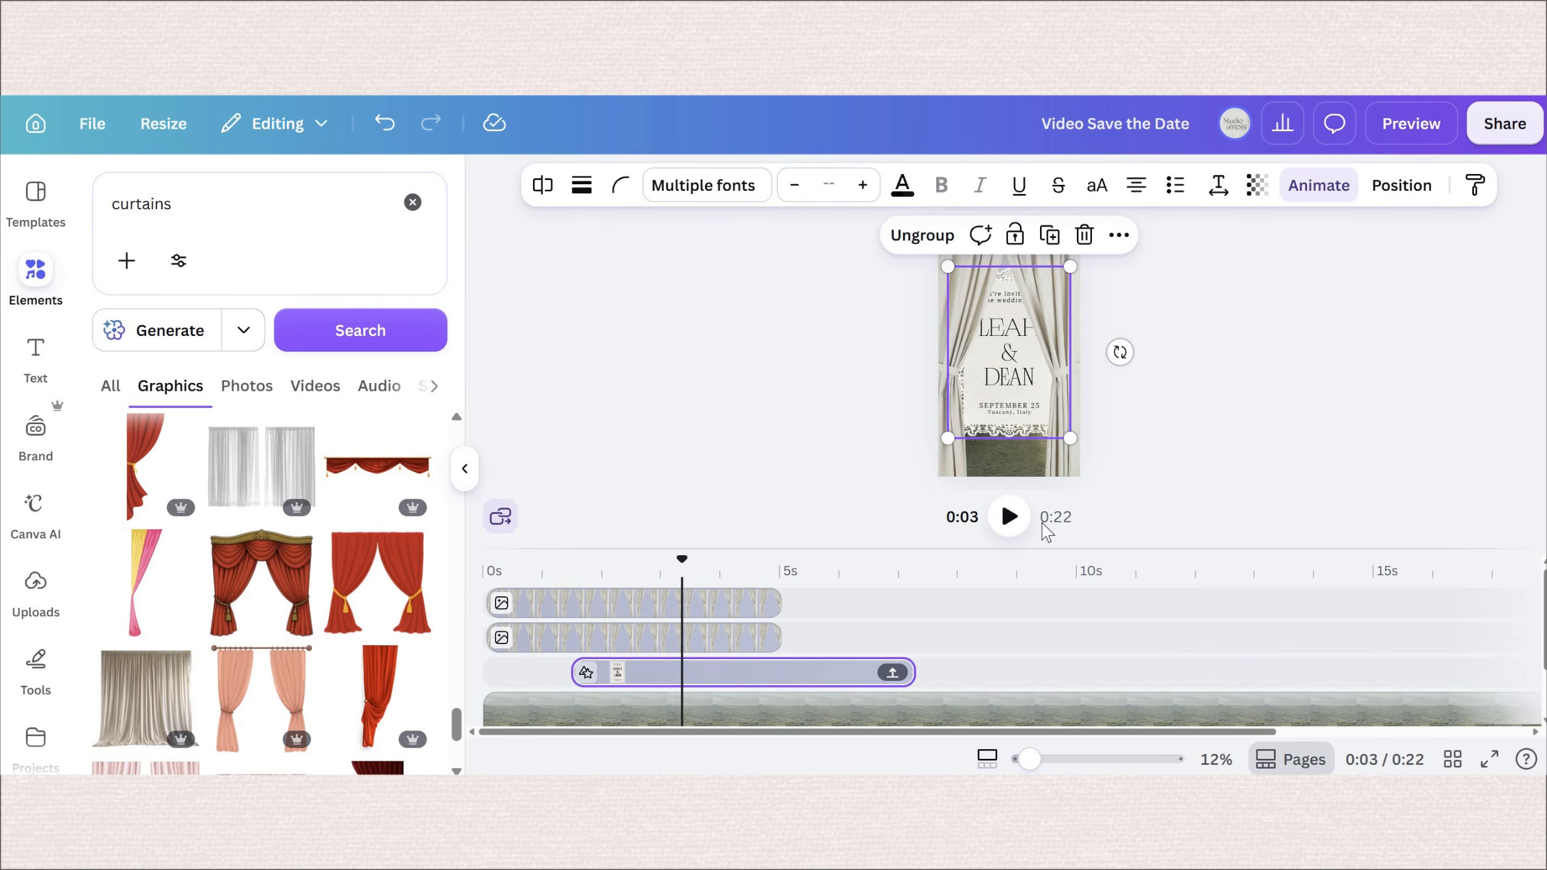
pyautogui.click(1008, 517)
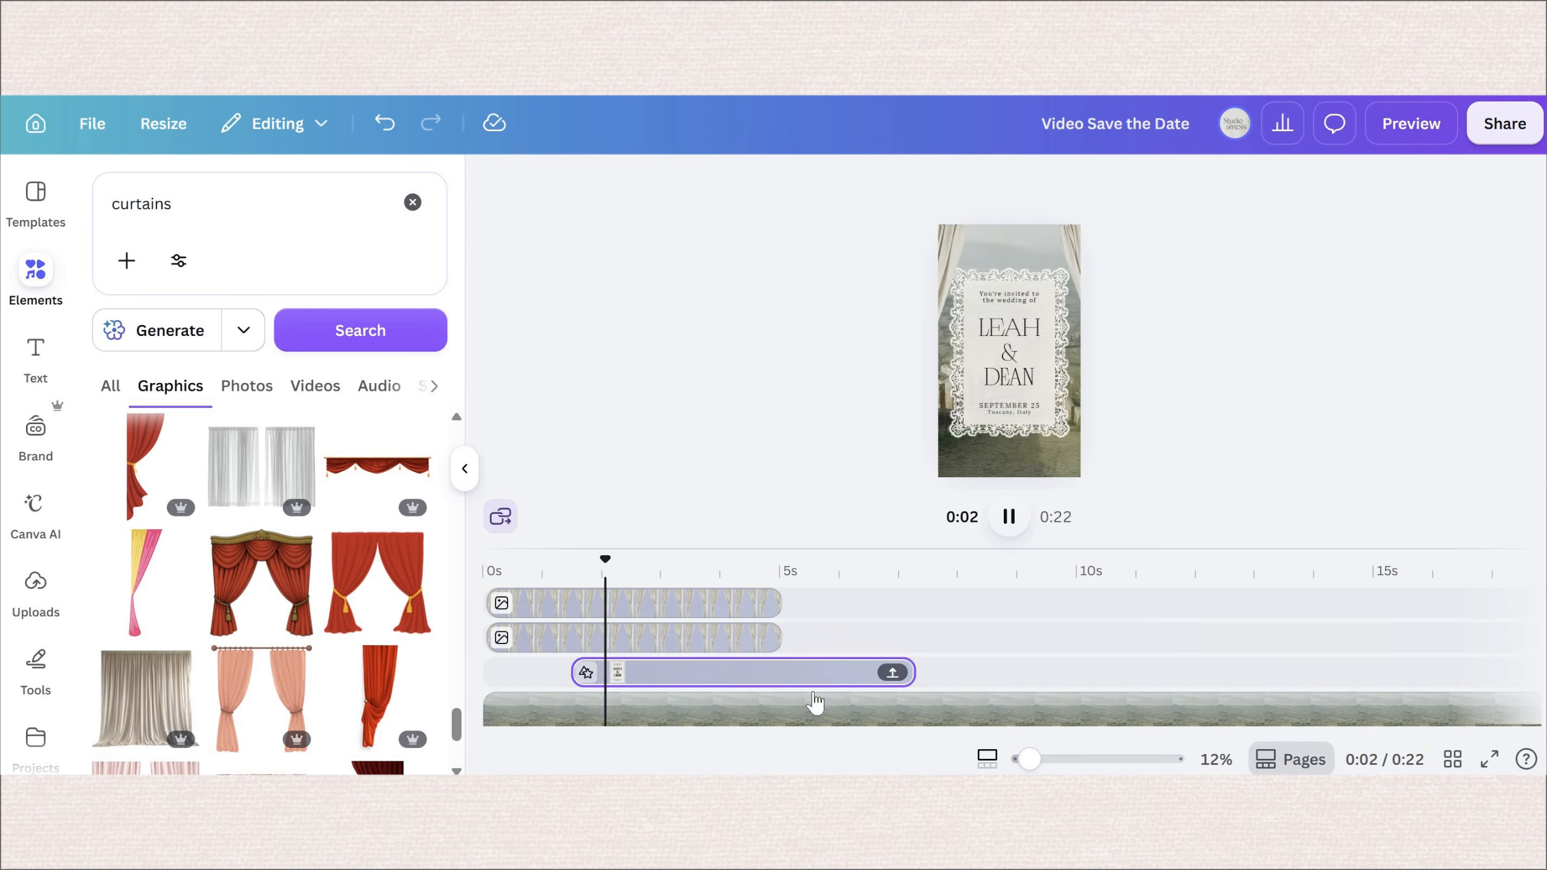
pyautogui.click(721, 668)
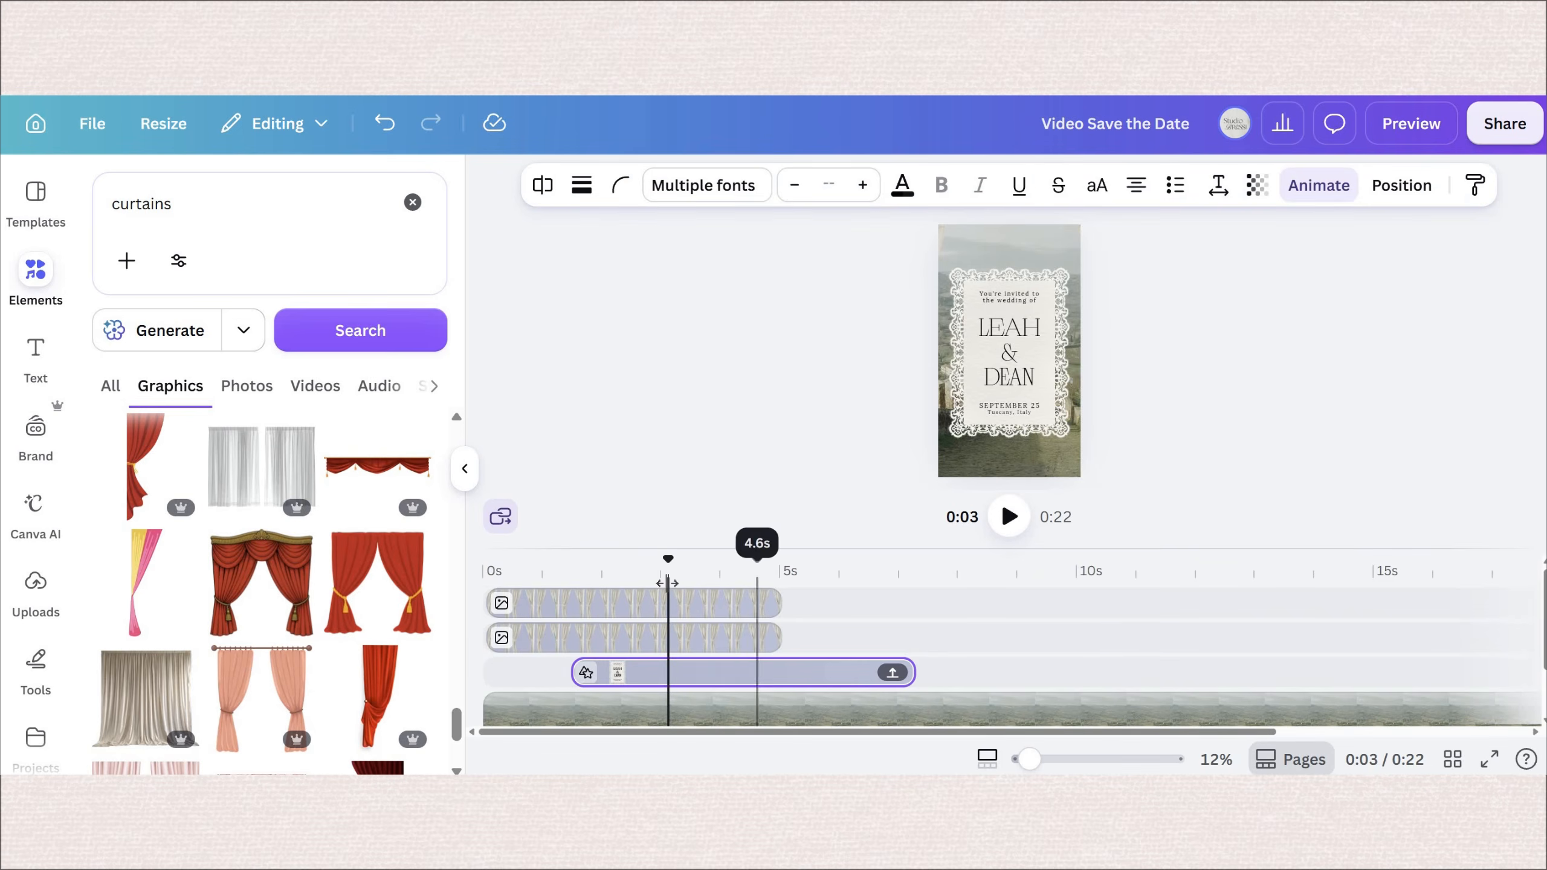
pyautogui.moveTo(614, 672); pyautogui.dragTo(585, 674)
# Step: Play the video from the start to check the card's timing against the opening curtains
pyautogui.click(486, 571)
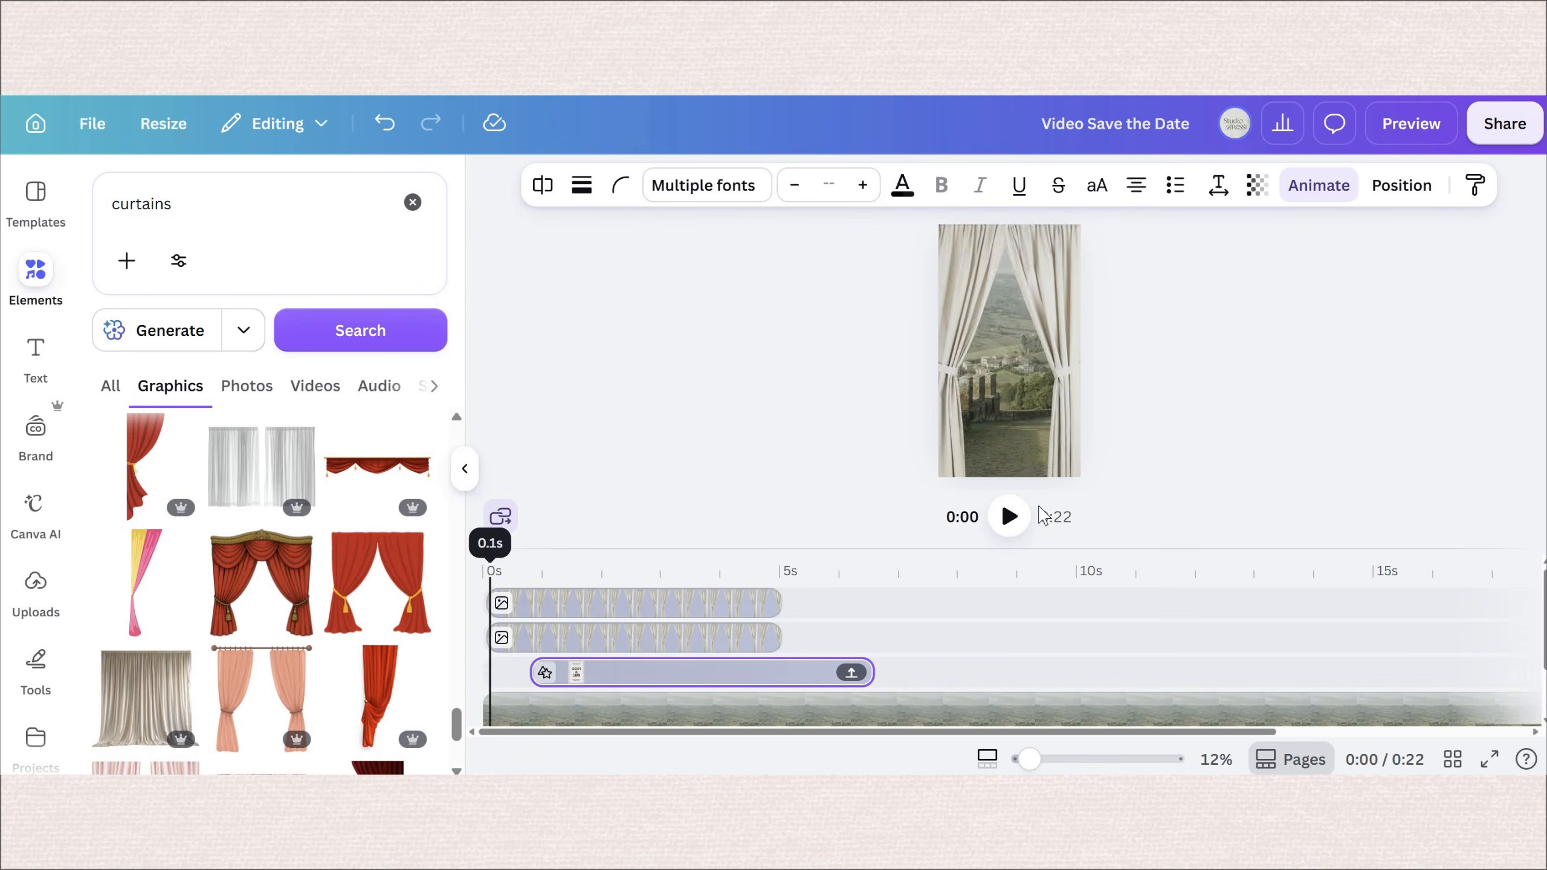
pyautogui.press('space')
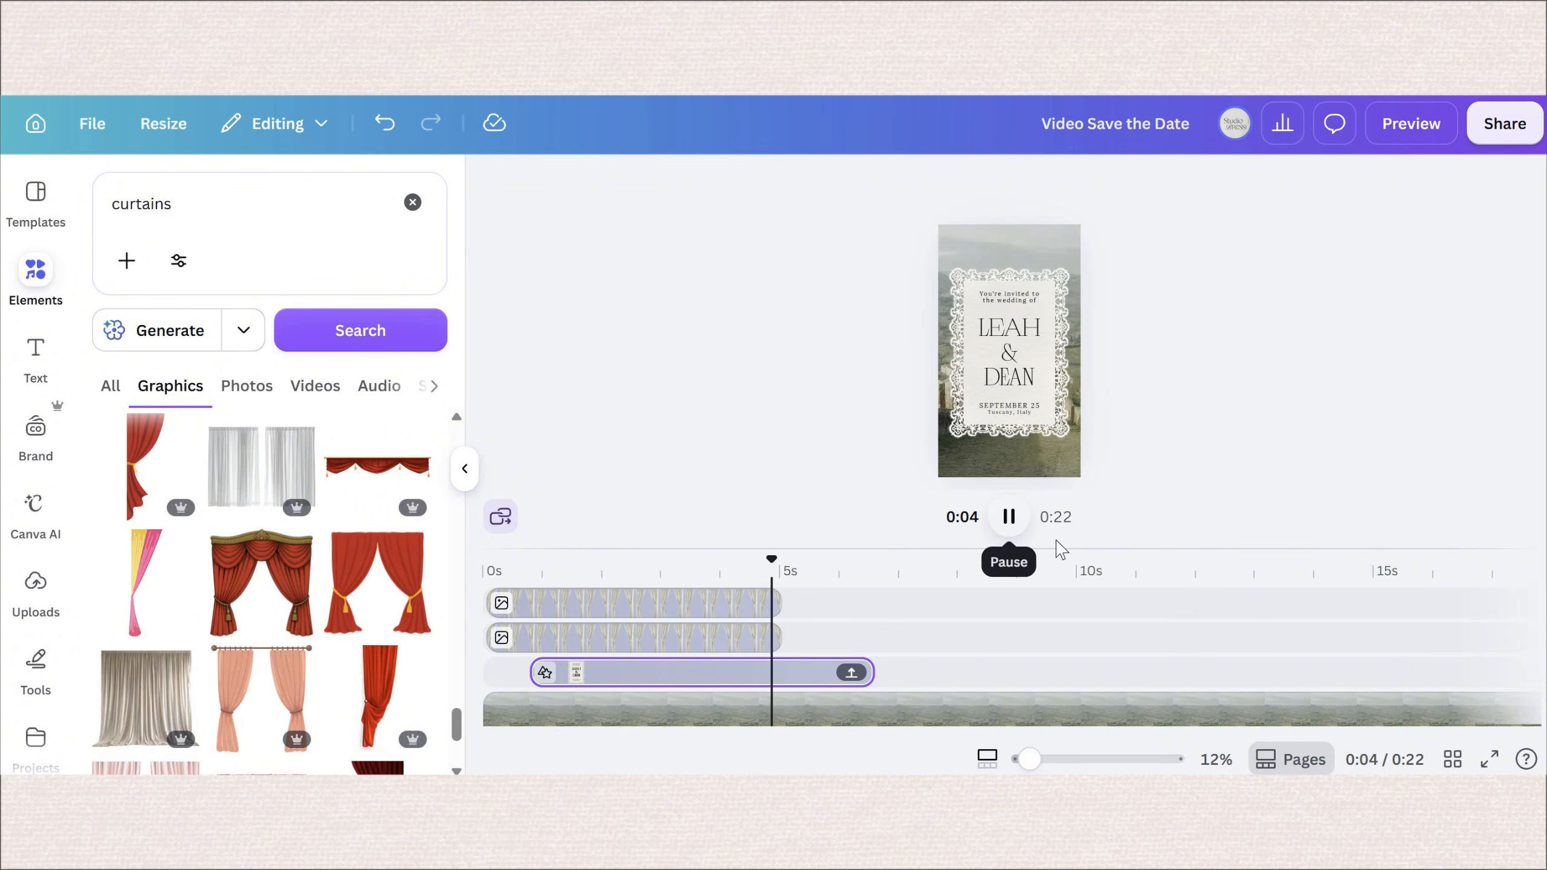
pyautogui.press('space')
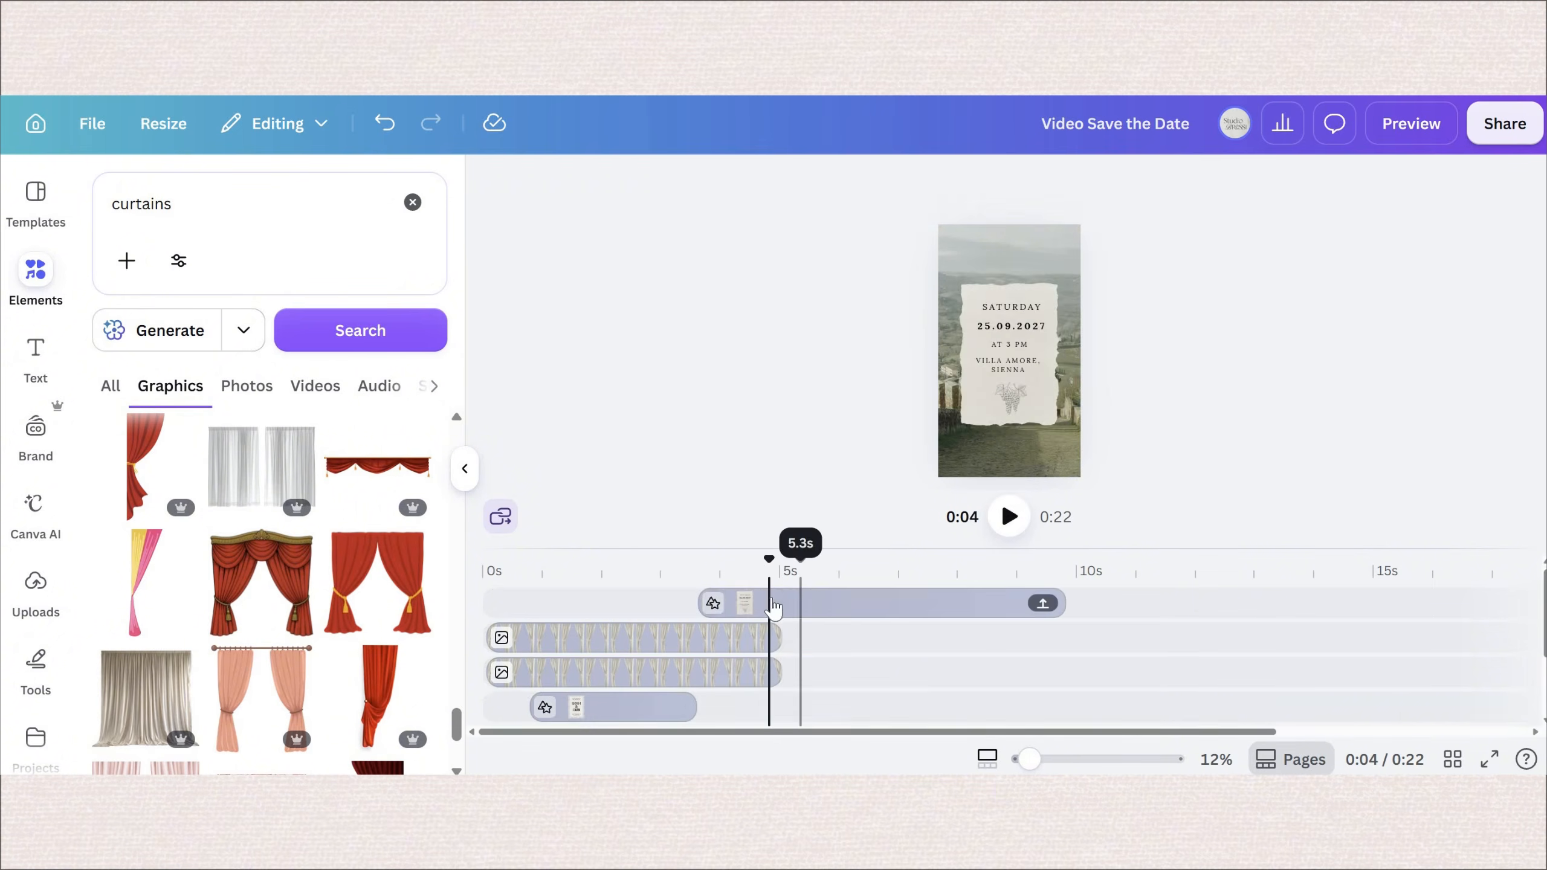
# Step: At the 5-second mark, tilt the date and venue card slightly counterclockwise and move it off the page past its upper-right edge
pyautogui.click(664, 575)
pyautogui.moveTo(729, 581); pyautogui.dragTo(740, 583)
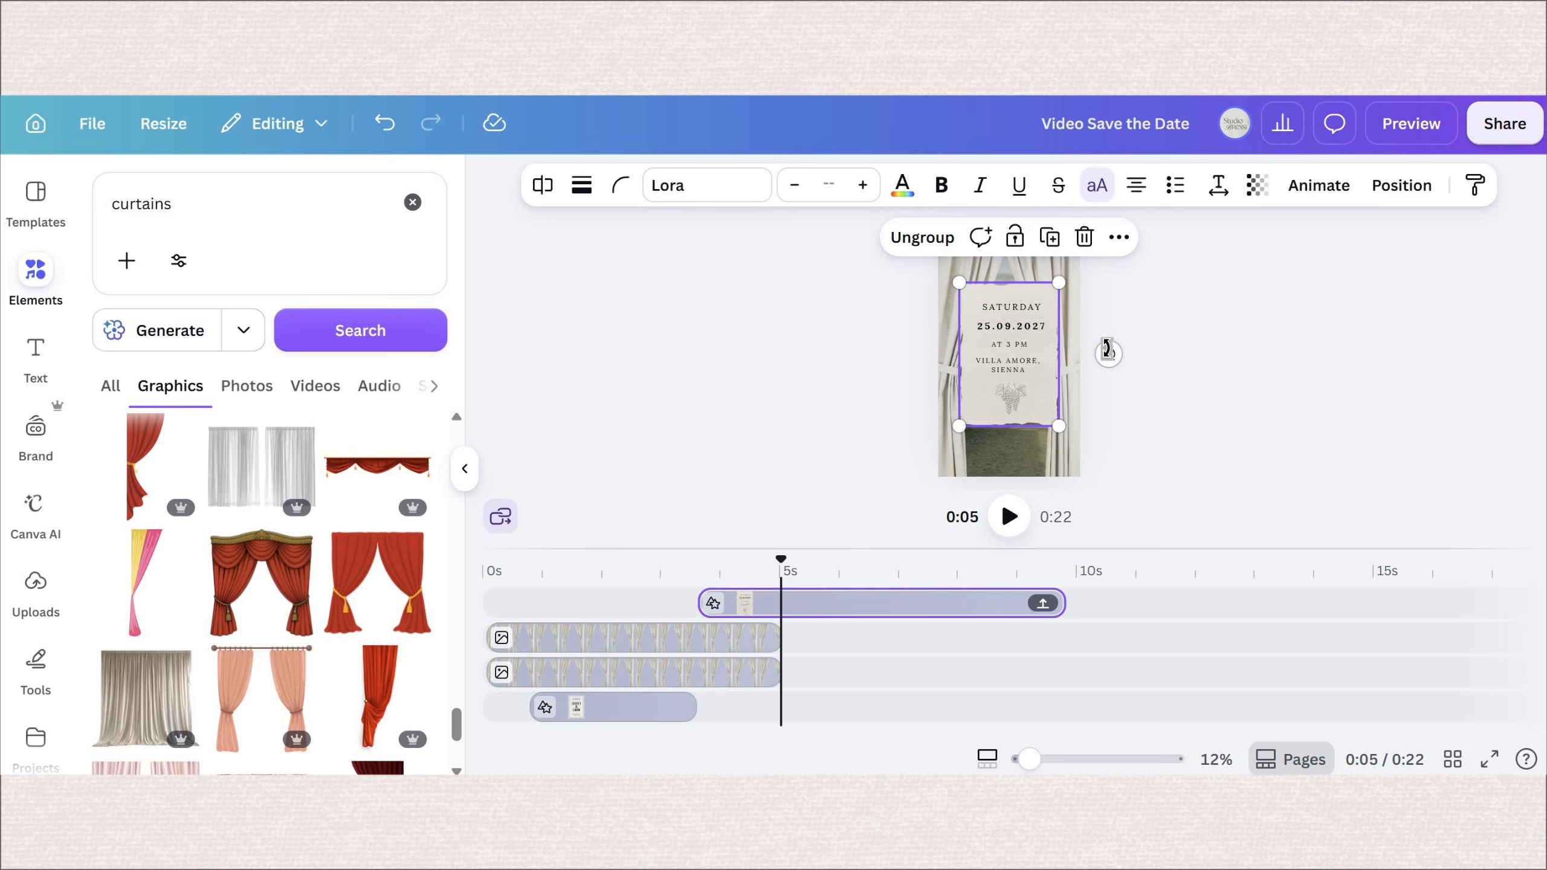
pyautogui.moveTo(1103, 334); pyautogui.dragTo(1188, 275)
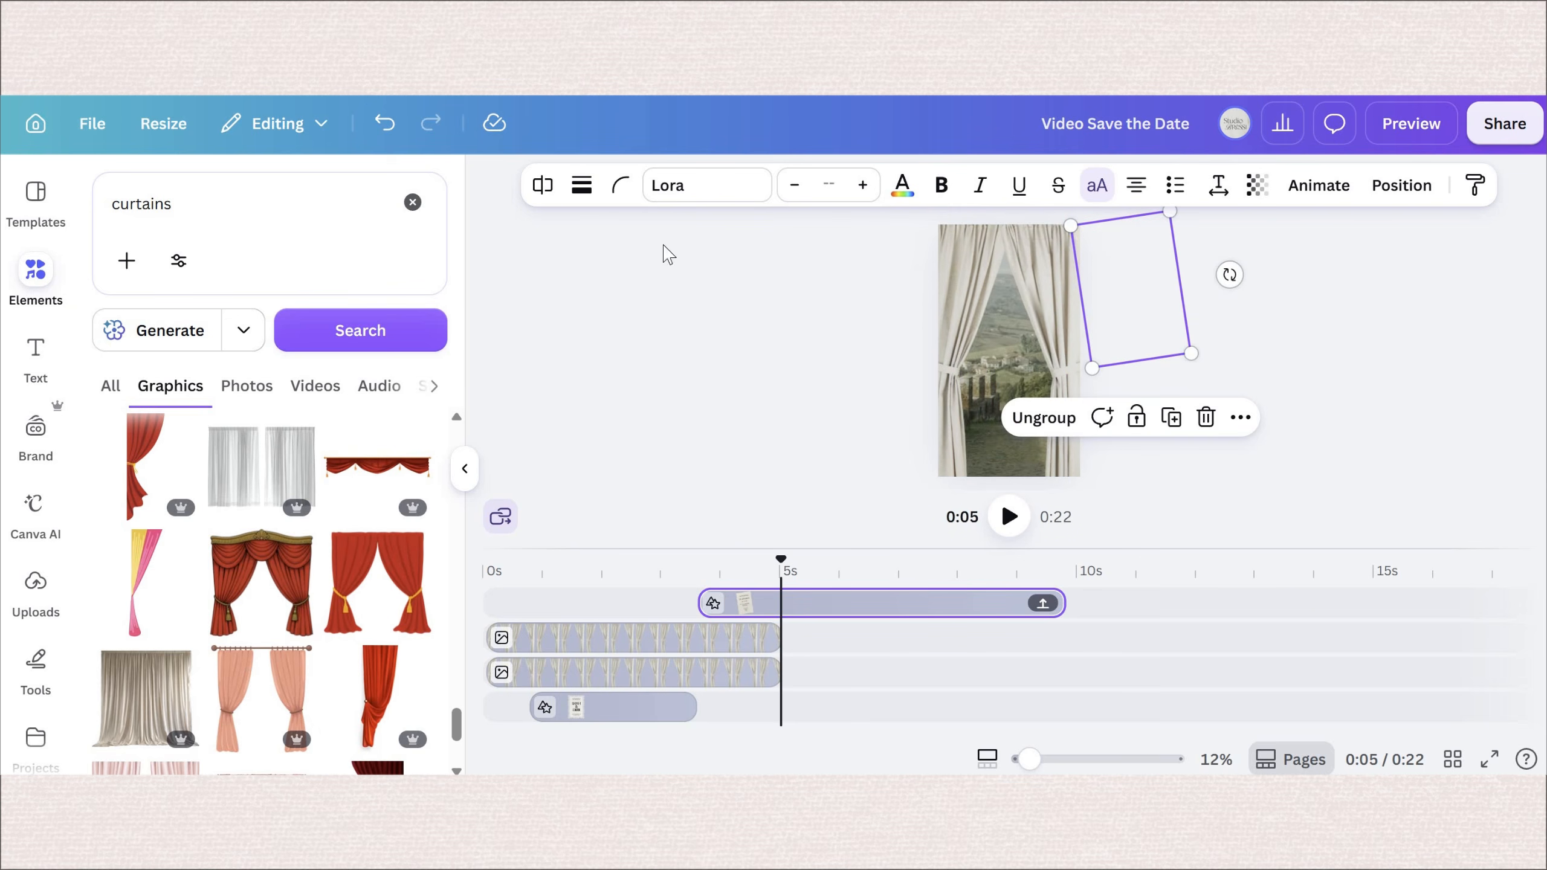
# Step: Create a custom animation that brings the date and venue card onto the page from the upper right, deleting the first path and redrawing it
pyautogui.click(1318, 185)
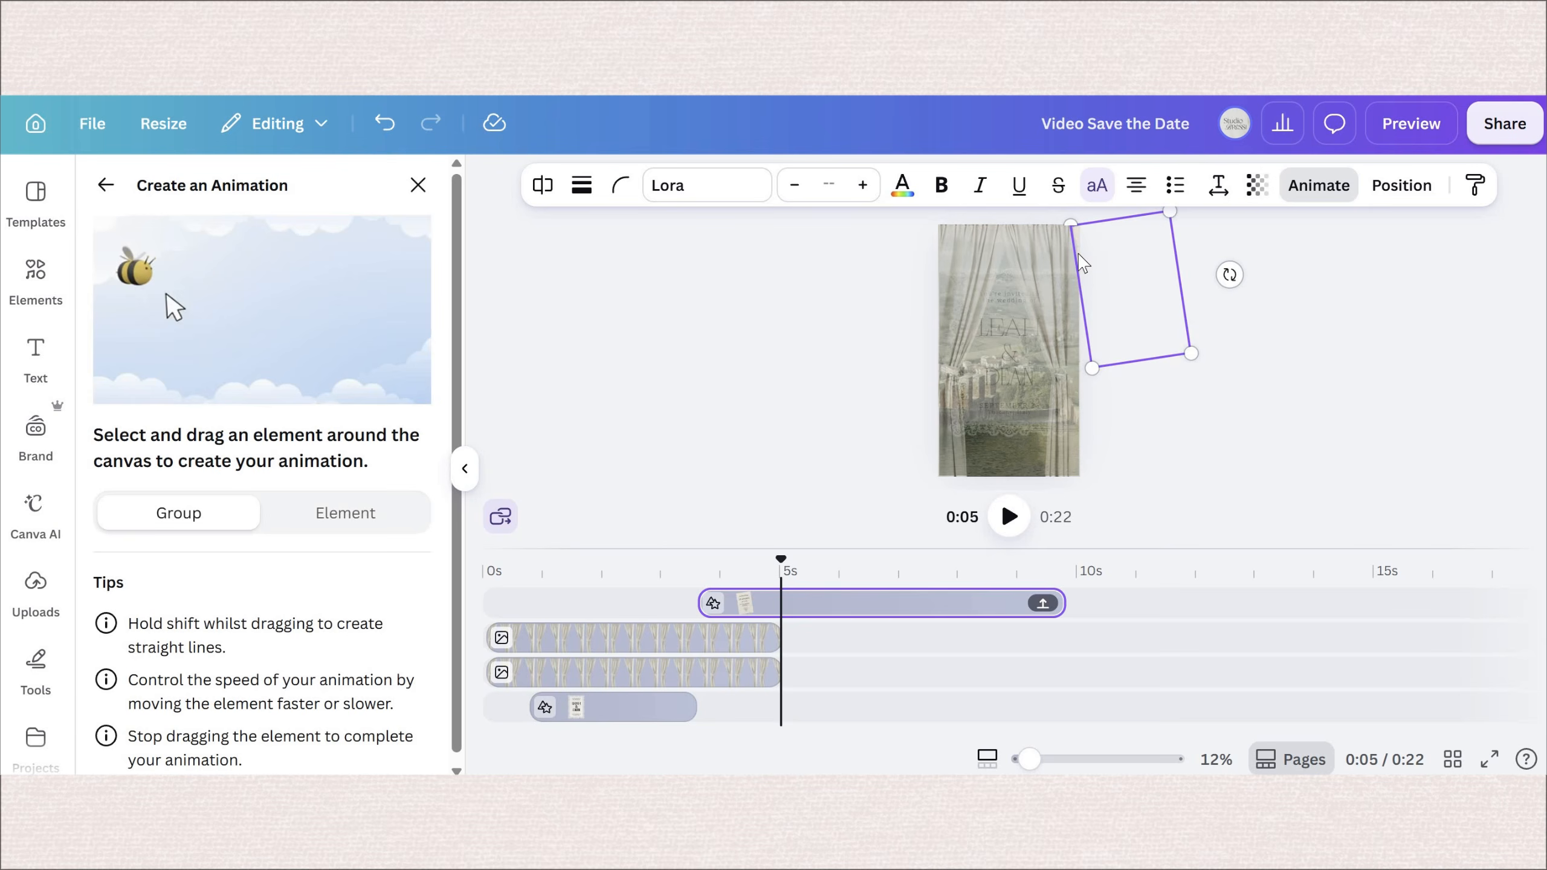
pyautogui.moveTo(1002, 310); pyautogui.dragTo(909, 377)
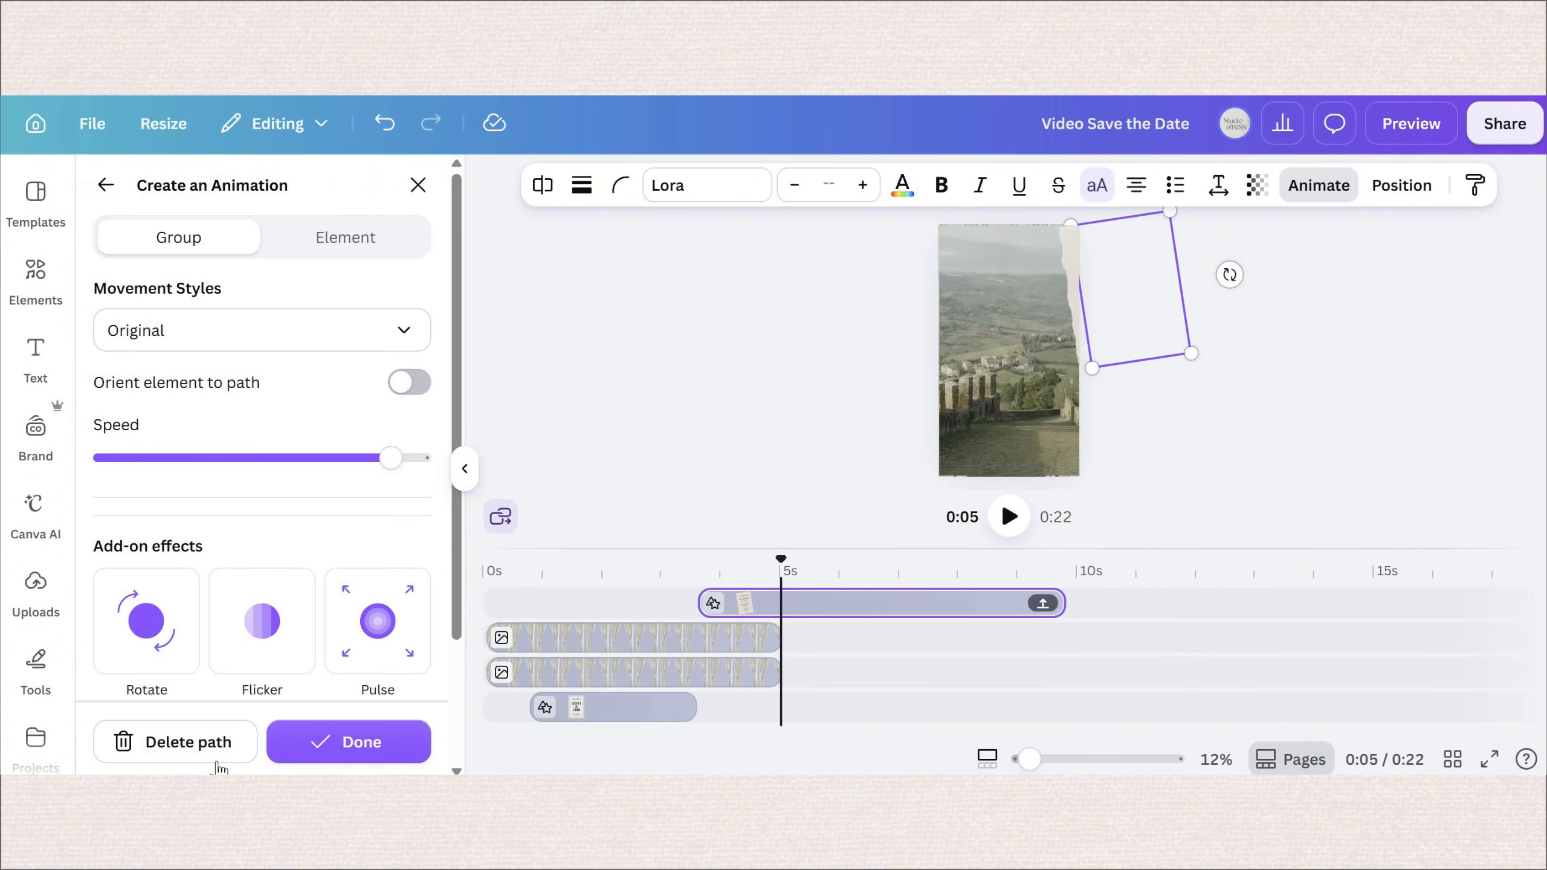
pyautogui.click(206, 759)
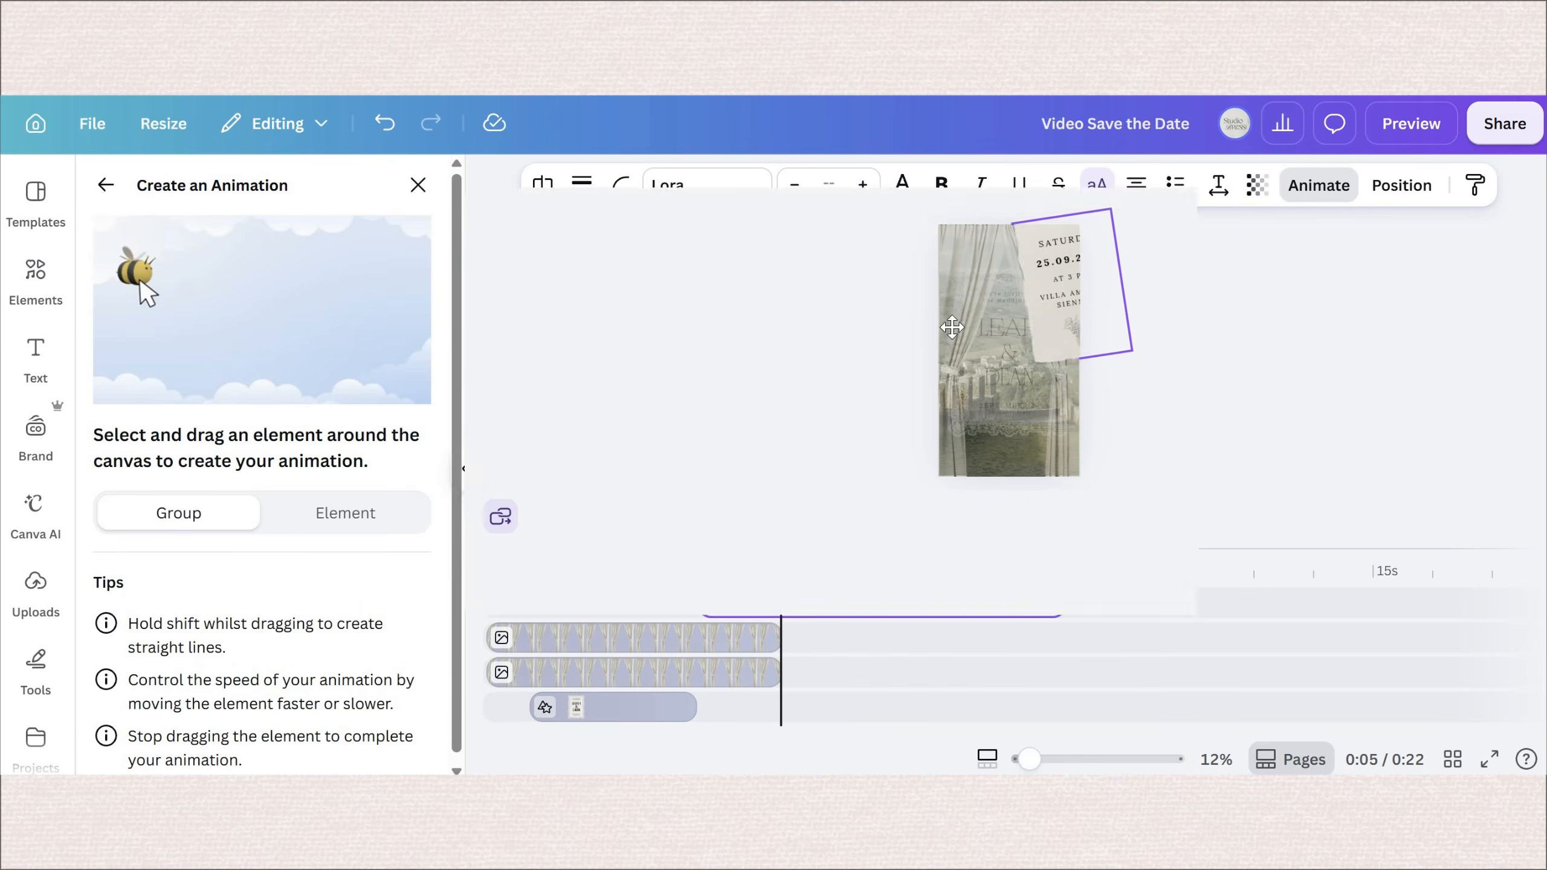
pyautogui.moveTo(959, 336)
pyautogui.mouseDown()
pyautogui.moveTo(954, 359)
pyautogui.moveTo(969, 350)
pyautogui.mouseUp()
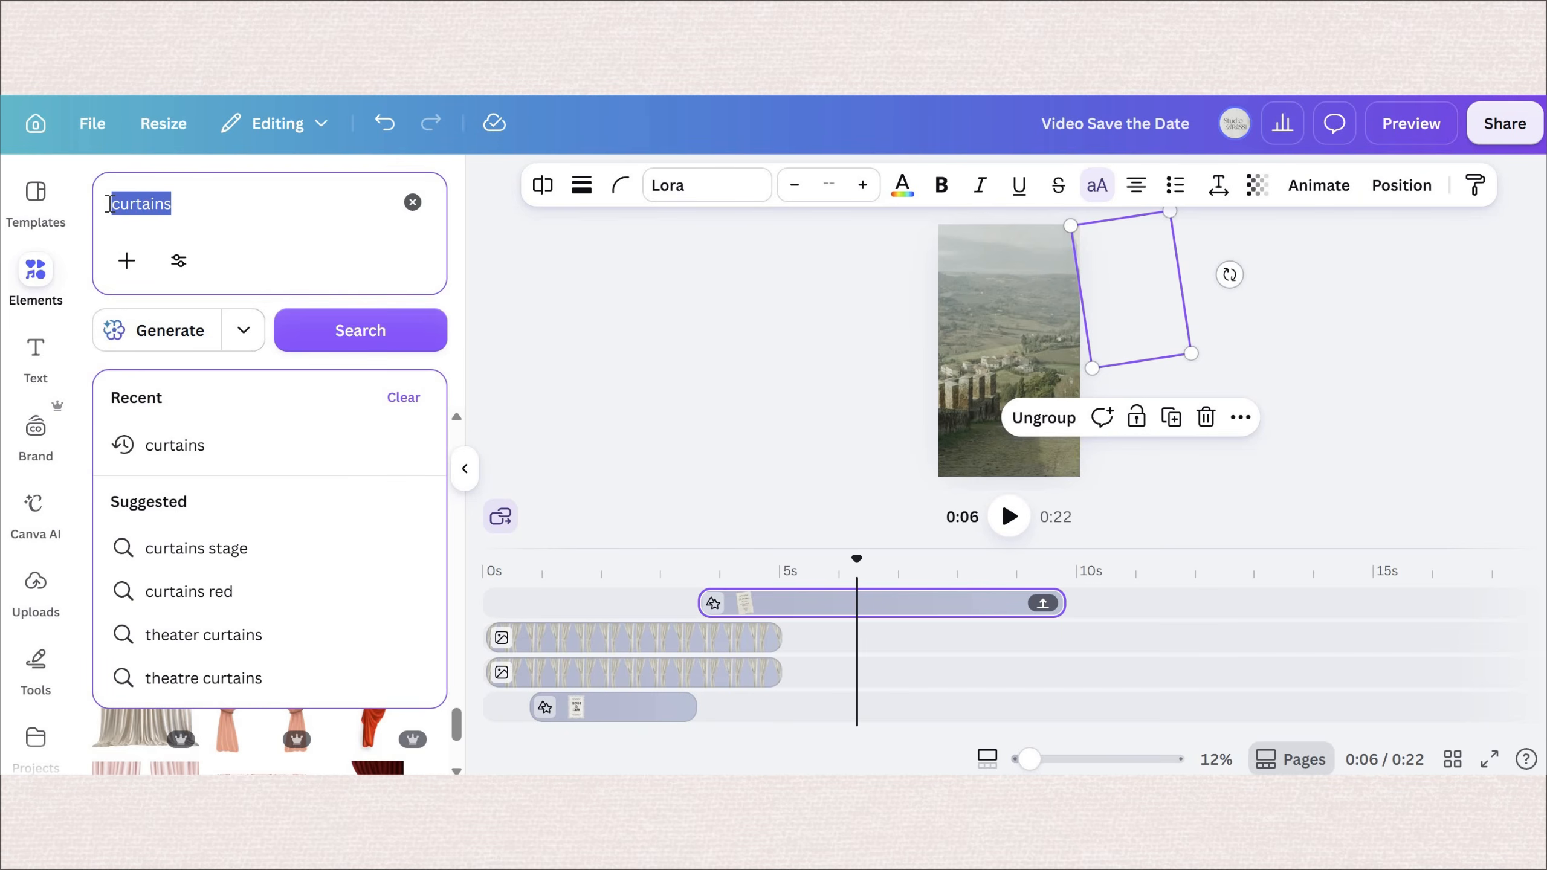
# Step: Search the photo elements for "envelope lace" and add the open envelope with the pointed flap to the page
pyautogui.write('envelope')
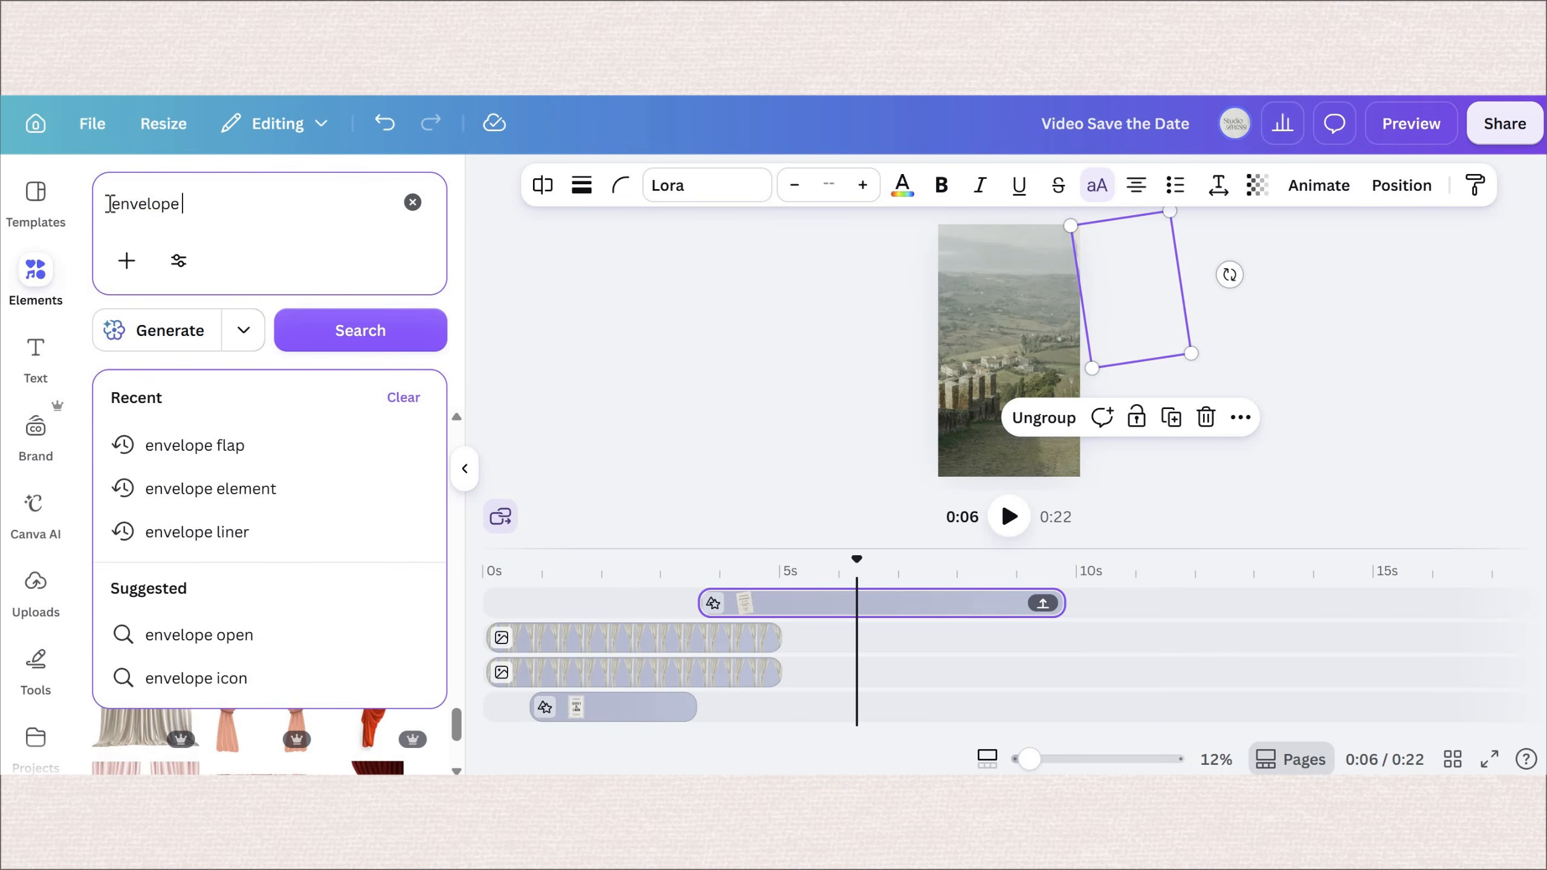
pyautogui.write(' lace')
pyautogui.press('Return')
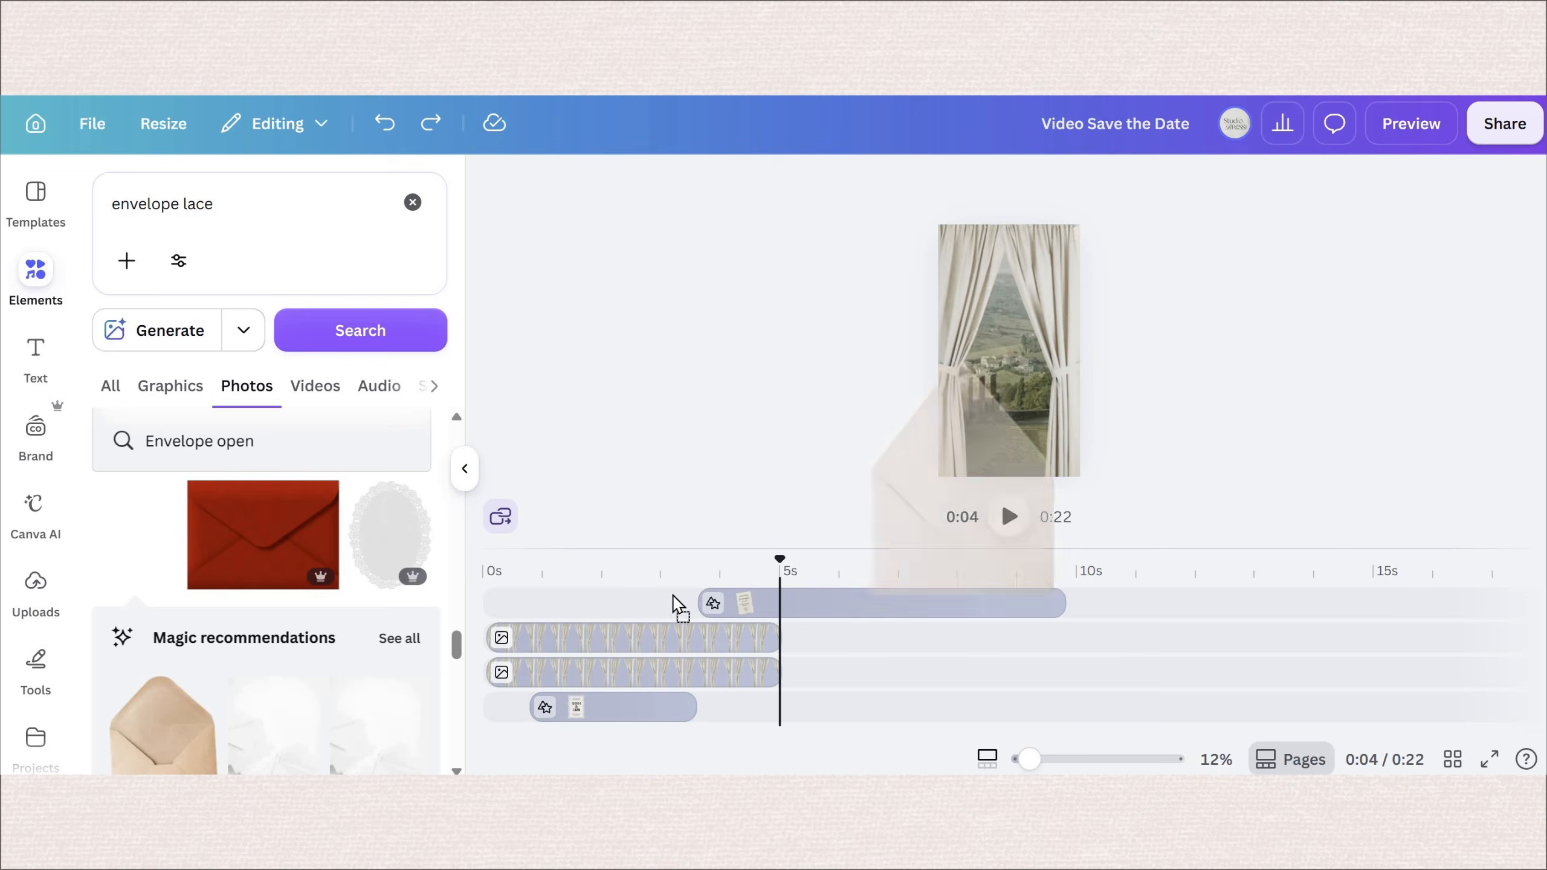
pyautogui.moveTo(673, 604); pyautogui.dragTo(956, 407)
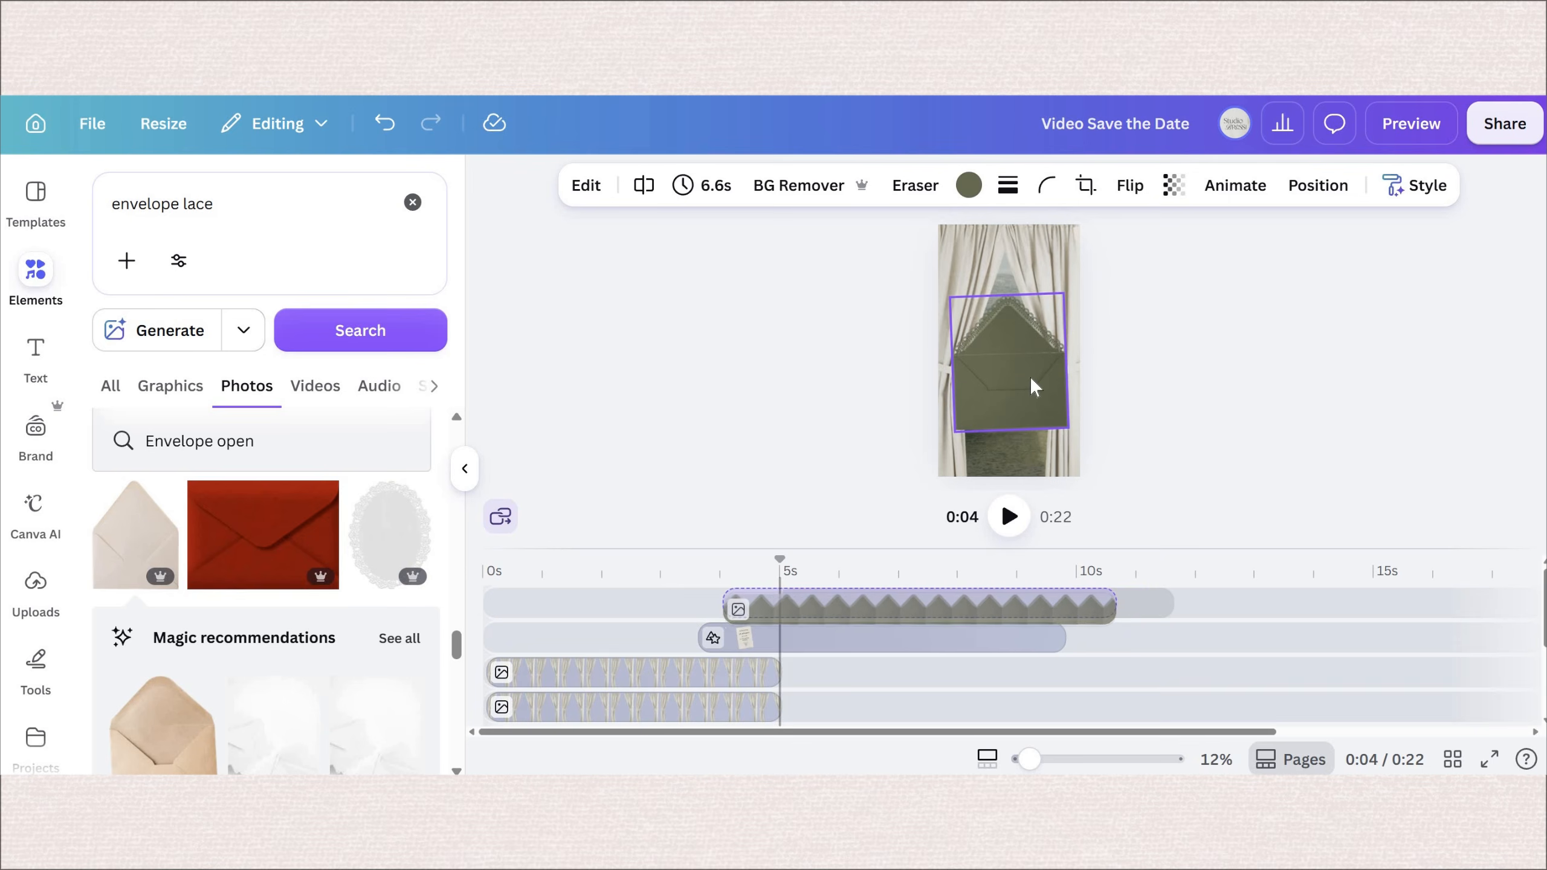
# Step: Move the green envelope off the page's upper-left corner and create a custom animation sliding it in, with the Smooth movement style
pyautogui.moveTo(1034, 386); pyautogui.dragTo(974, 305)
pyautogui.moveTo(912, 245); pyautogui.dragTo(911, 252)
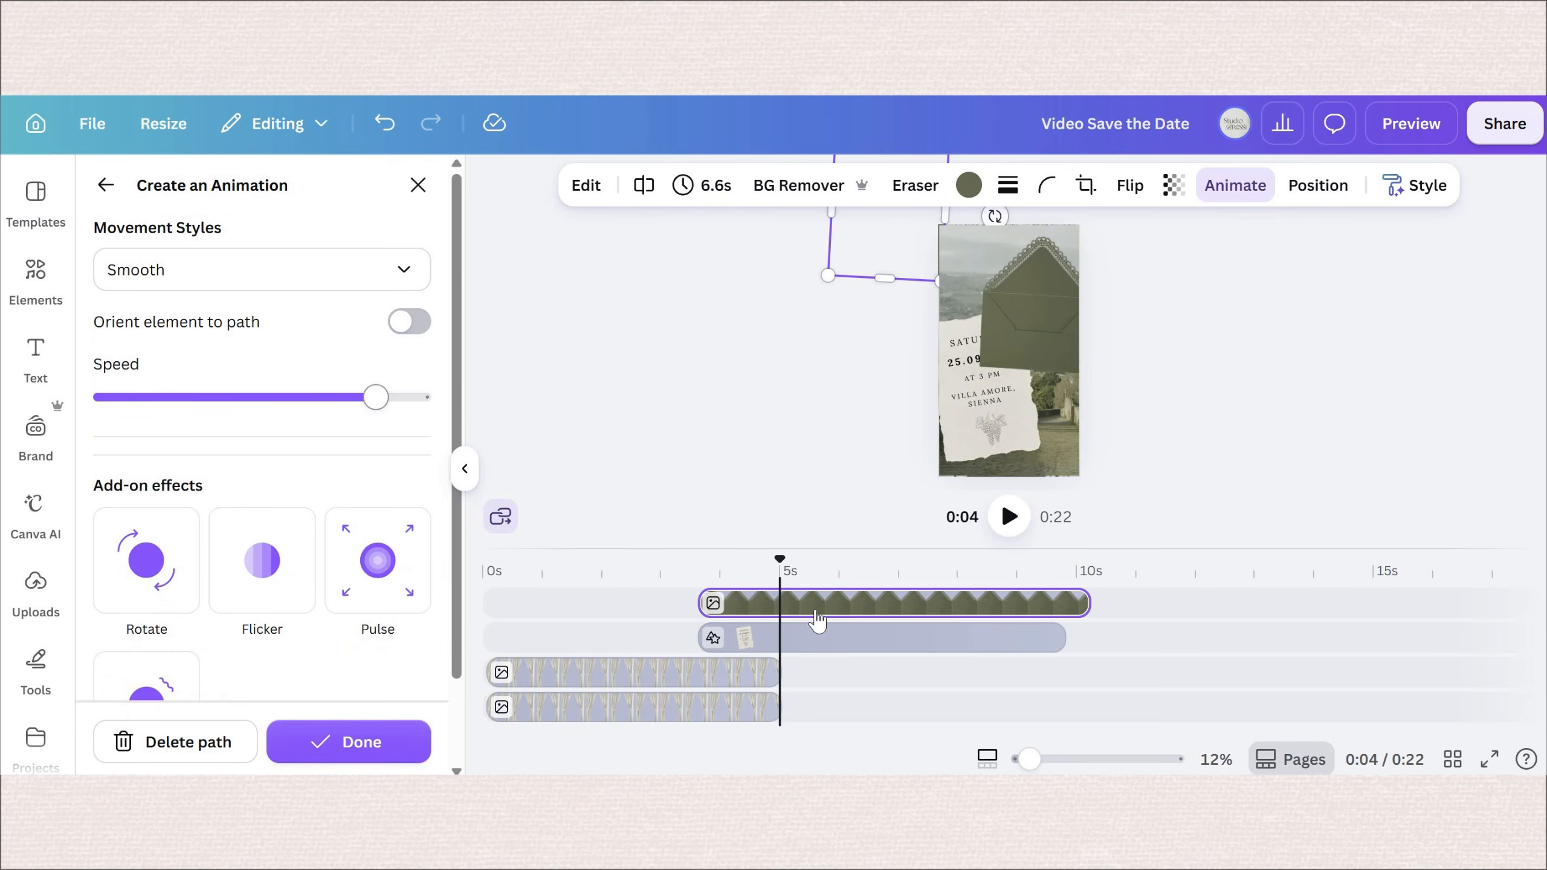
# Step: Move the envelope layer beneath the date and venue card, and play the video from the start to check both animations
pyautogui.moveTo(810, 603); pyautogui.dragTo(484, 559)
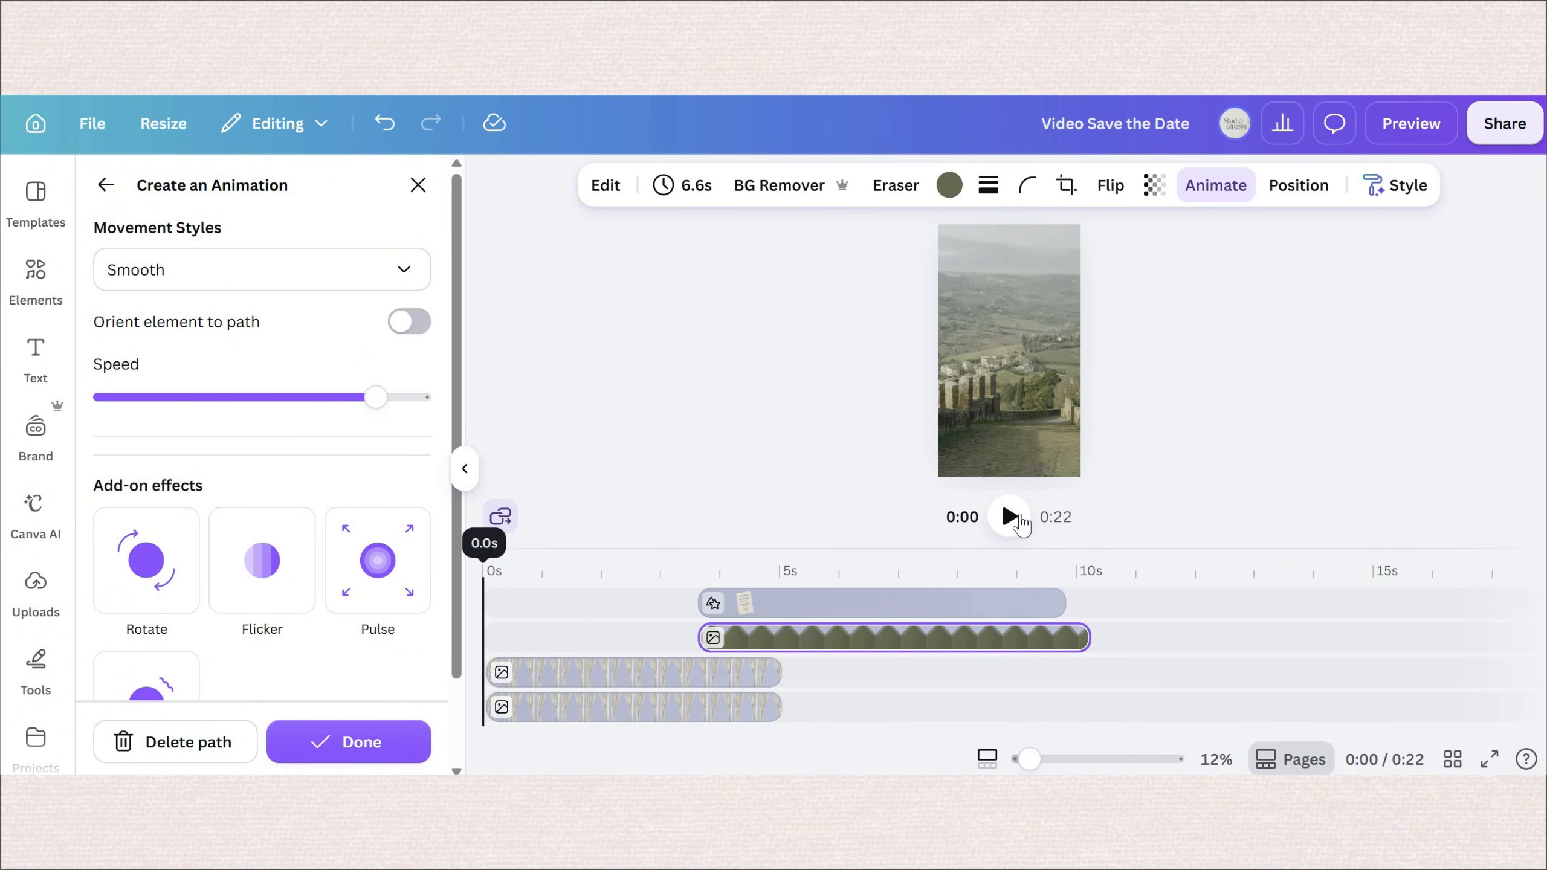
pyautogui.click(1009, 516)
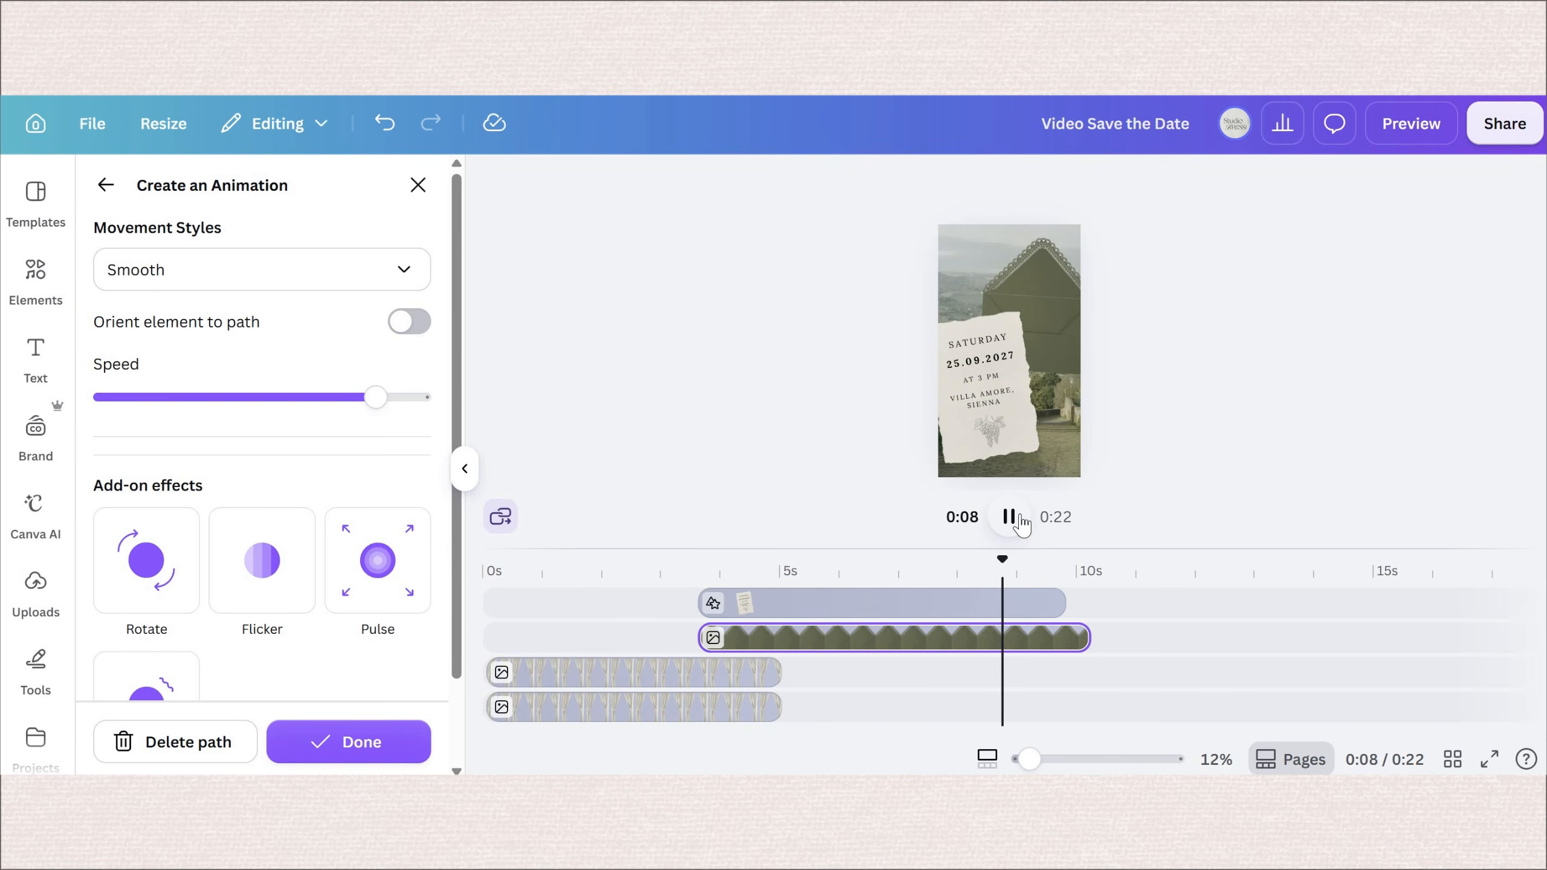
pyautogui.click(1009, 517)
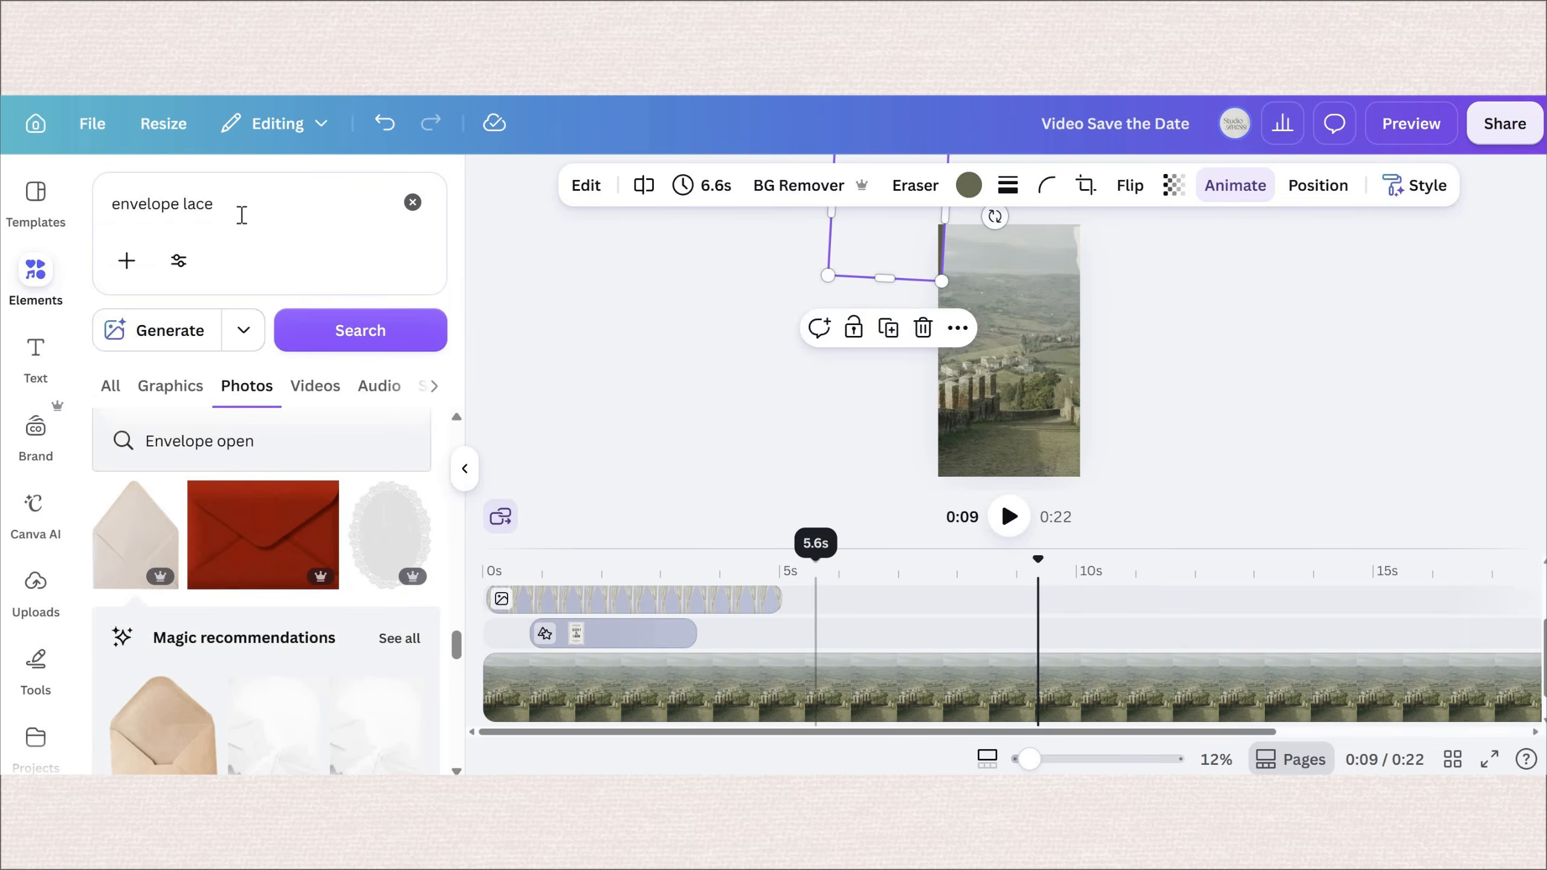
# Step: Search the video elements for "flower petals" and add the 20-second clip of falling red petals on white
pyautogui.click(102, 197)
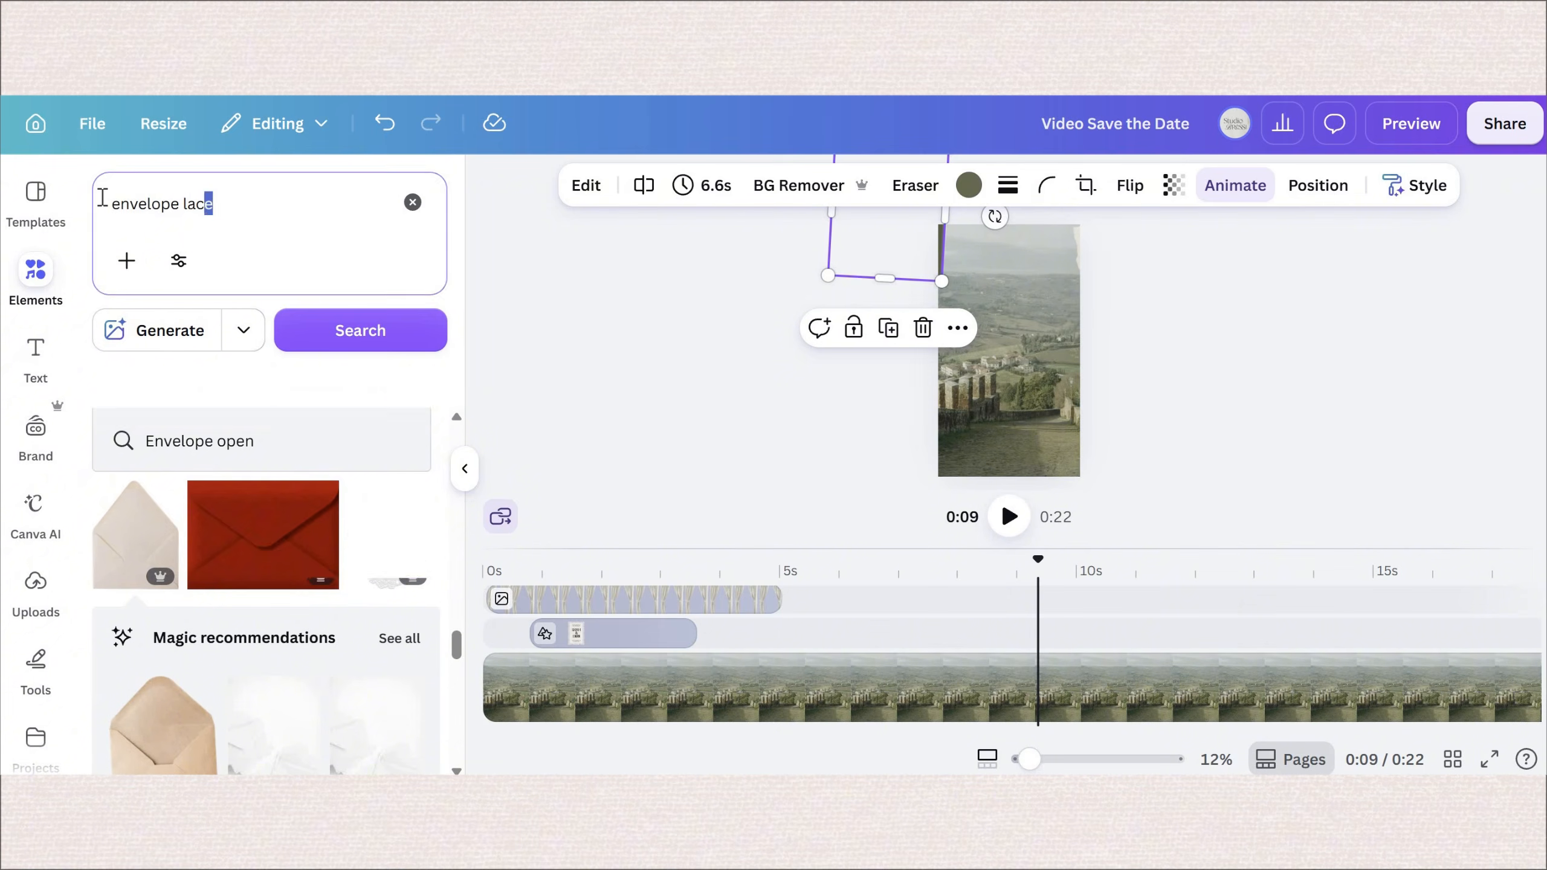
pyautogui.write('fl')
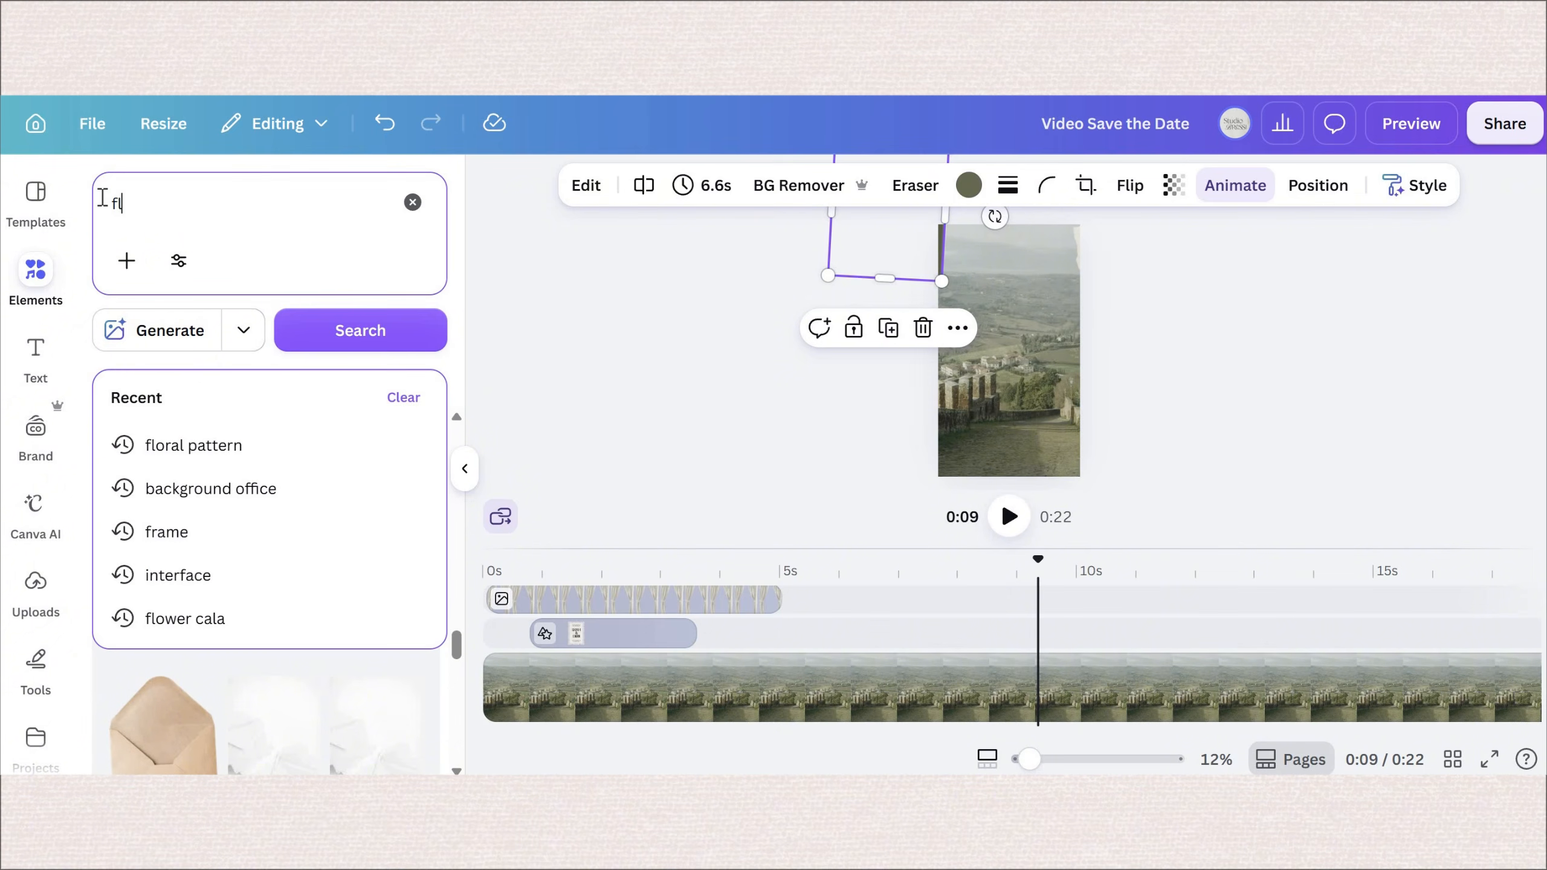
pyautogui.write('ower petals')
pyautogui.press('Return')
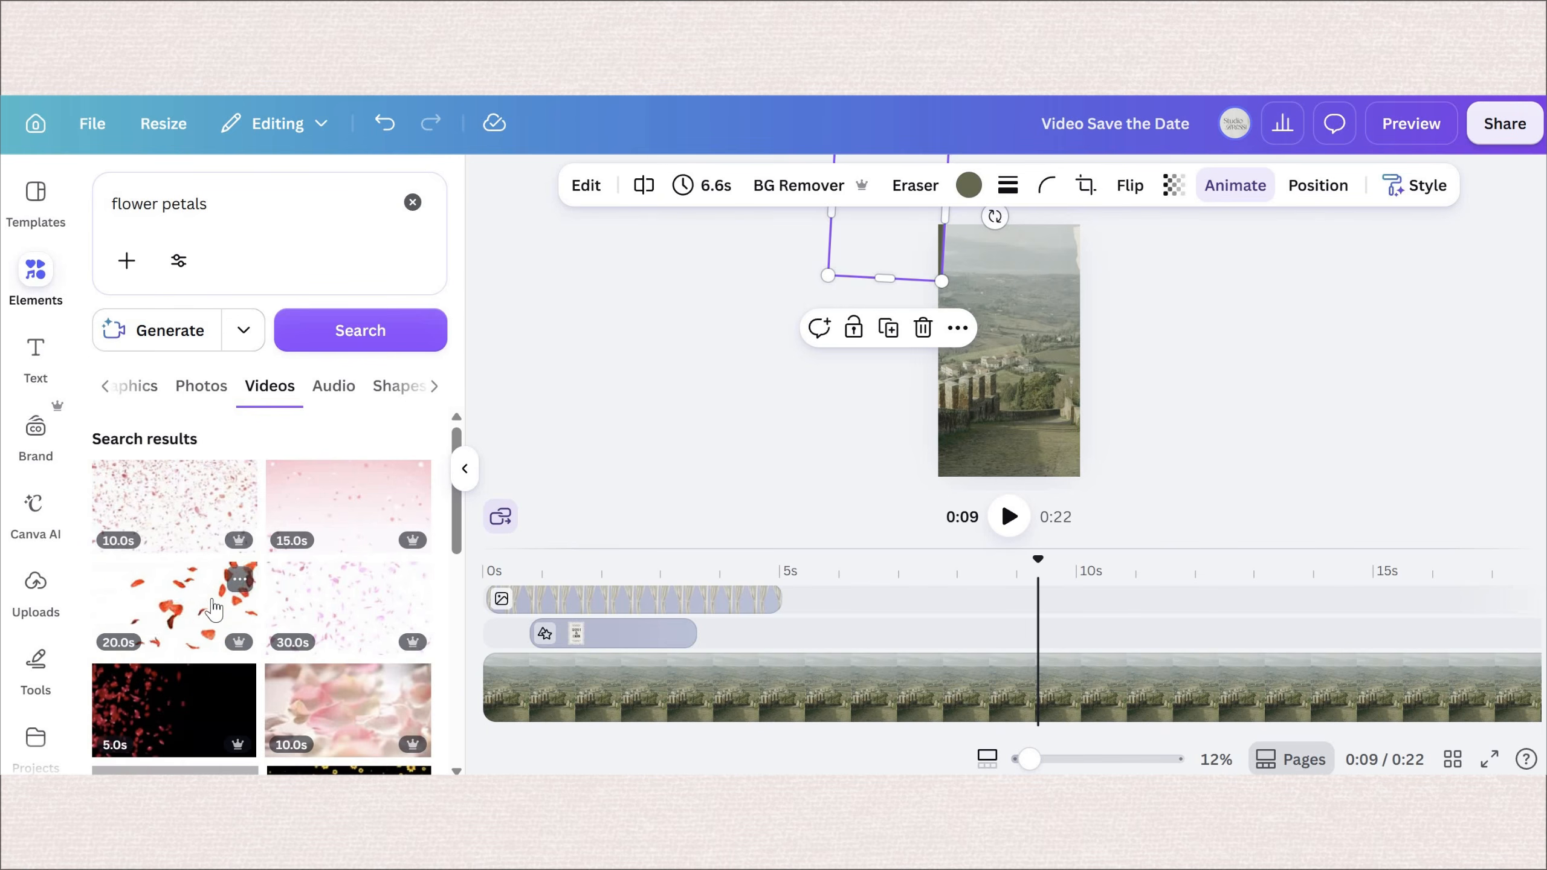
pyautogui.click(214, 609)
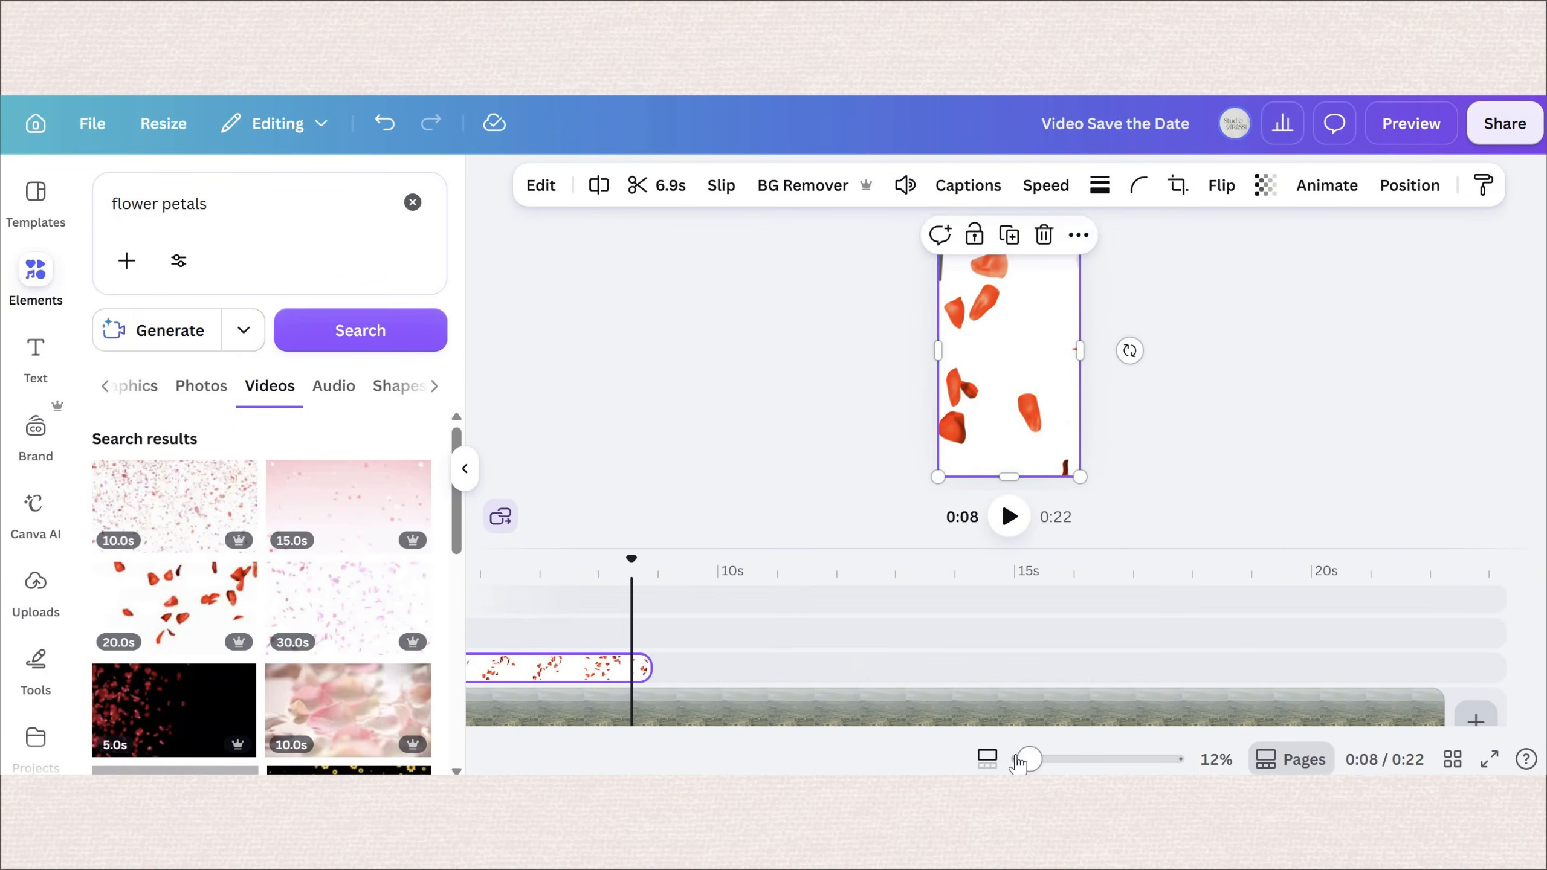
# Step: Trim the petals clip to 2.3 s on the layer above the names card, remove its background, and preview it at 3.4 s
pyautogui.hscroll(-6, 720, 701)
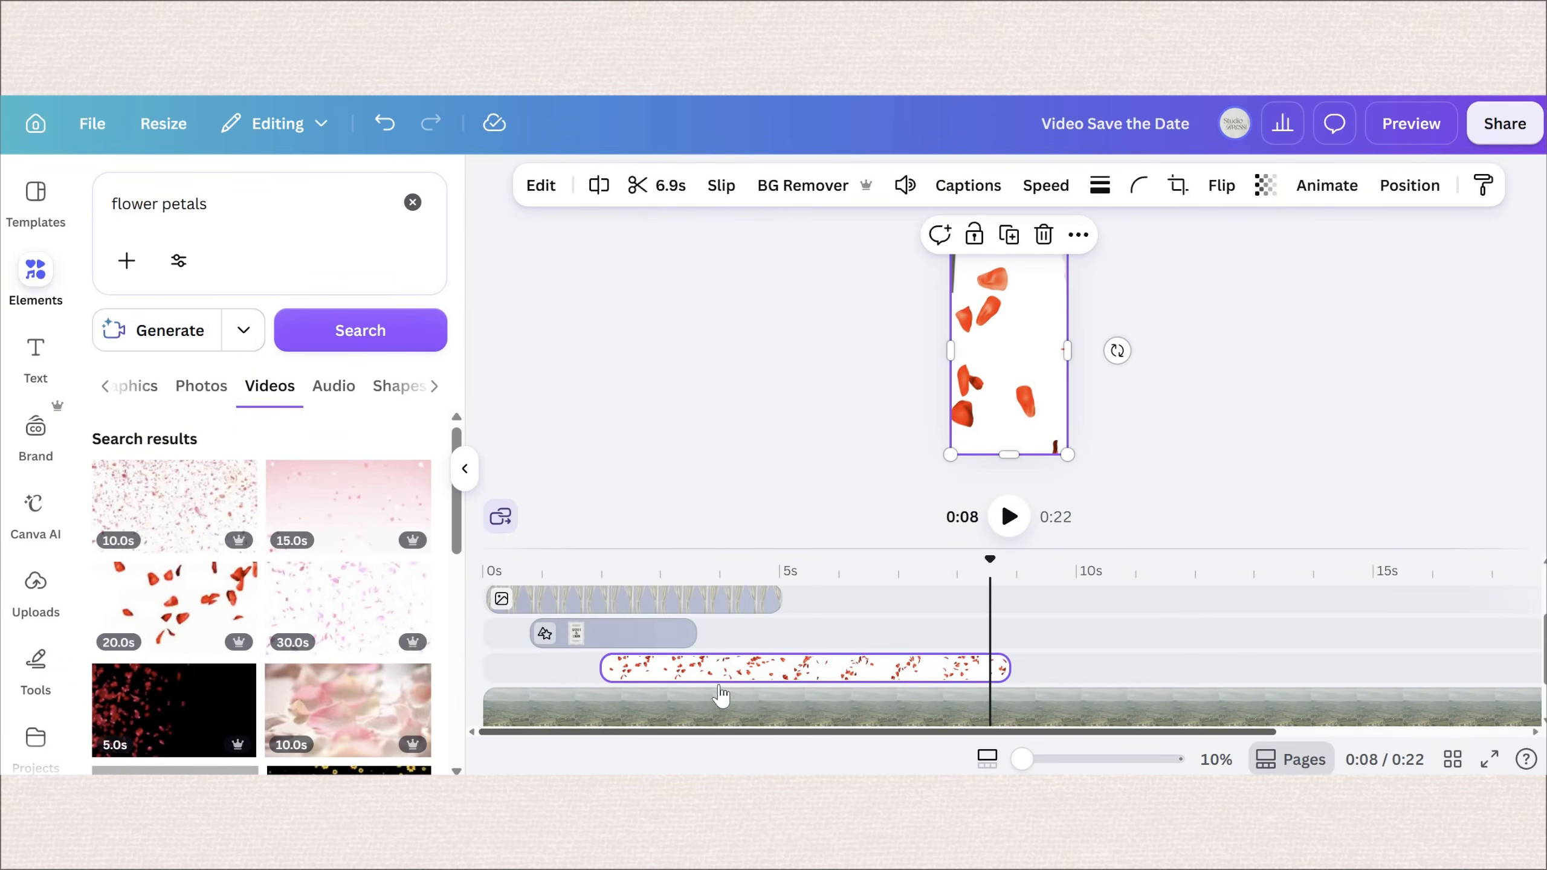
pyautogui.scroll(2, 714, 695)
pyautogui.scroll(-2, 707, 677)
pyautogui.moveTo(751, 664); pyautogui.dragTo(795, 633)
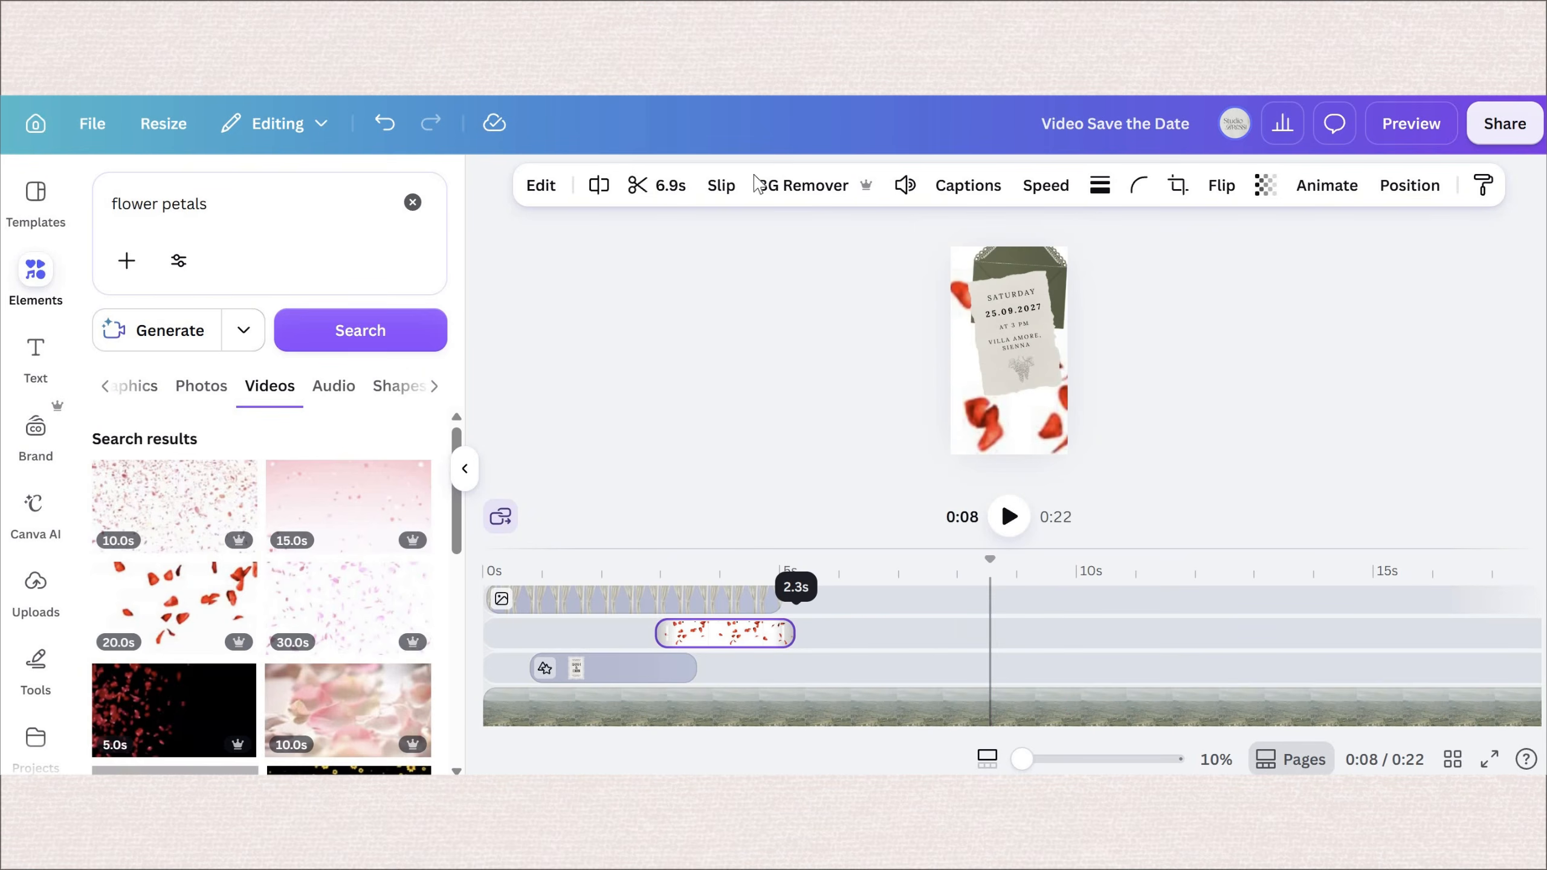
pyautogui.click(740, 572)
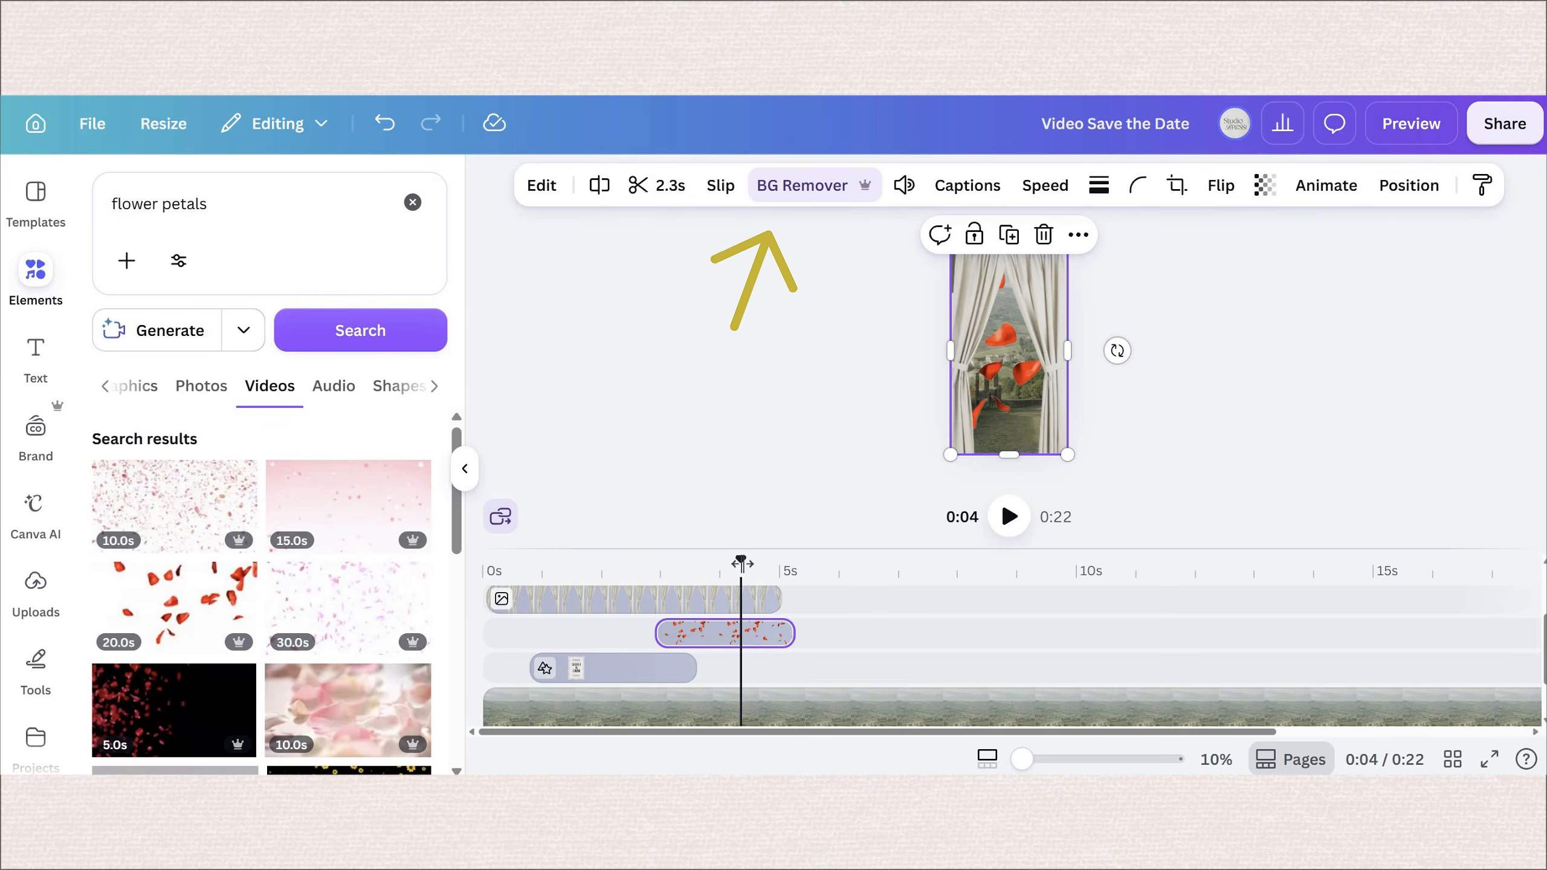
pyautogui.moveTo(742, 564); pyautogui.dragTo(689, 560)
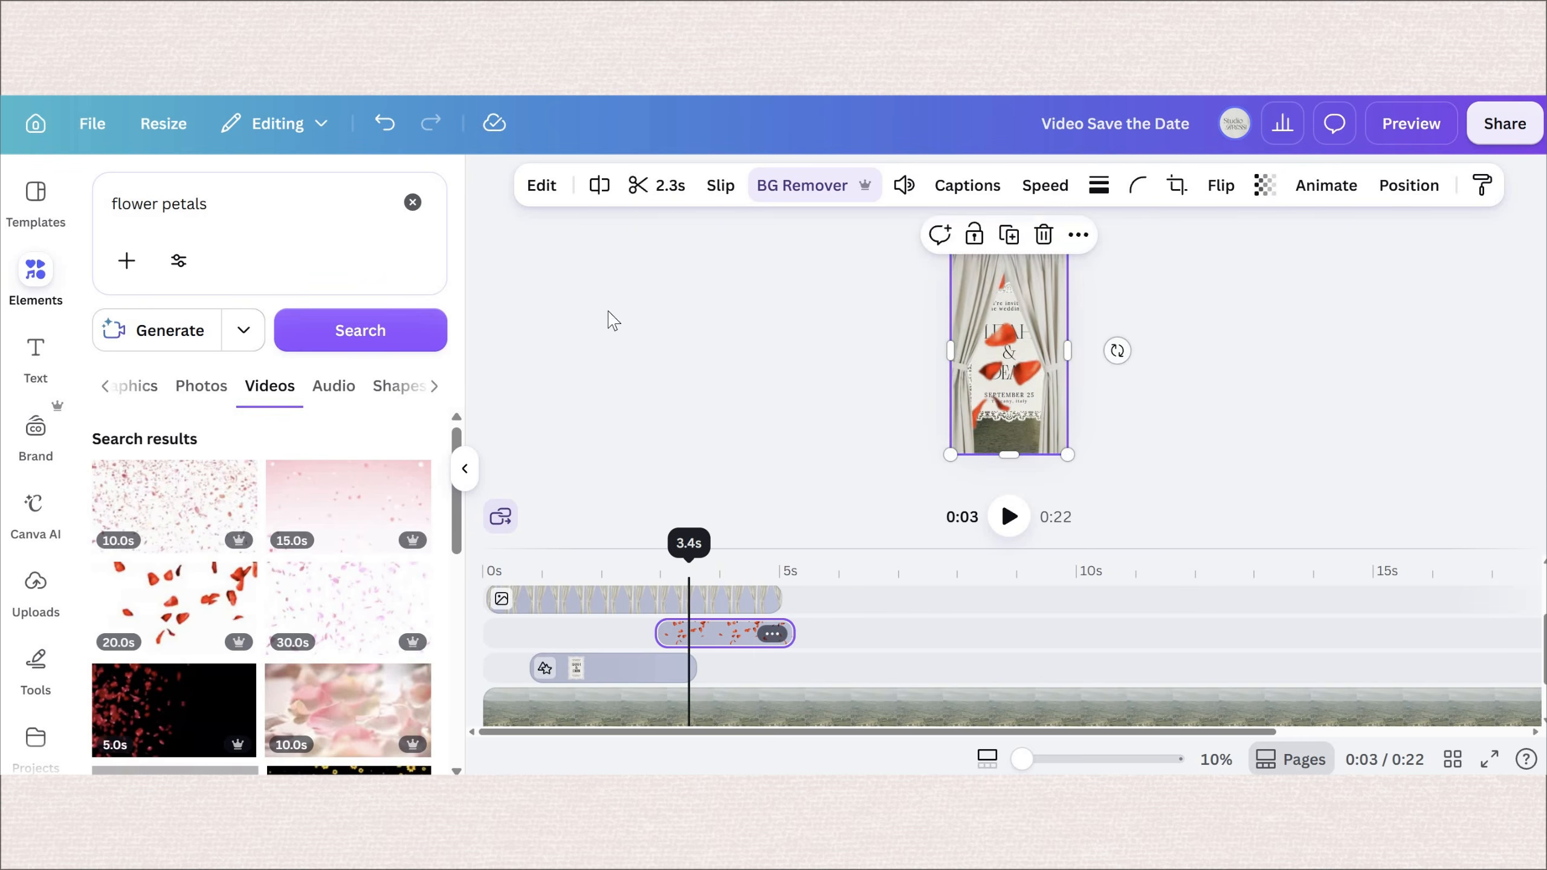
# Step: Adjust the petals video to brightness, highlights, shadows and whites 100, blacks -100 and saturation -100
pyautogui.click(541, 185)
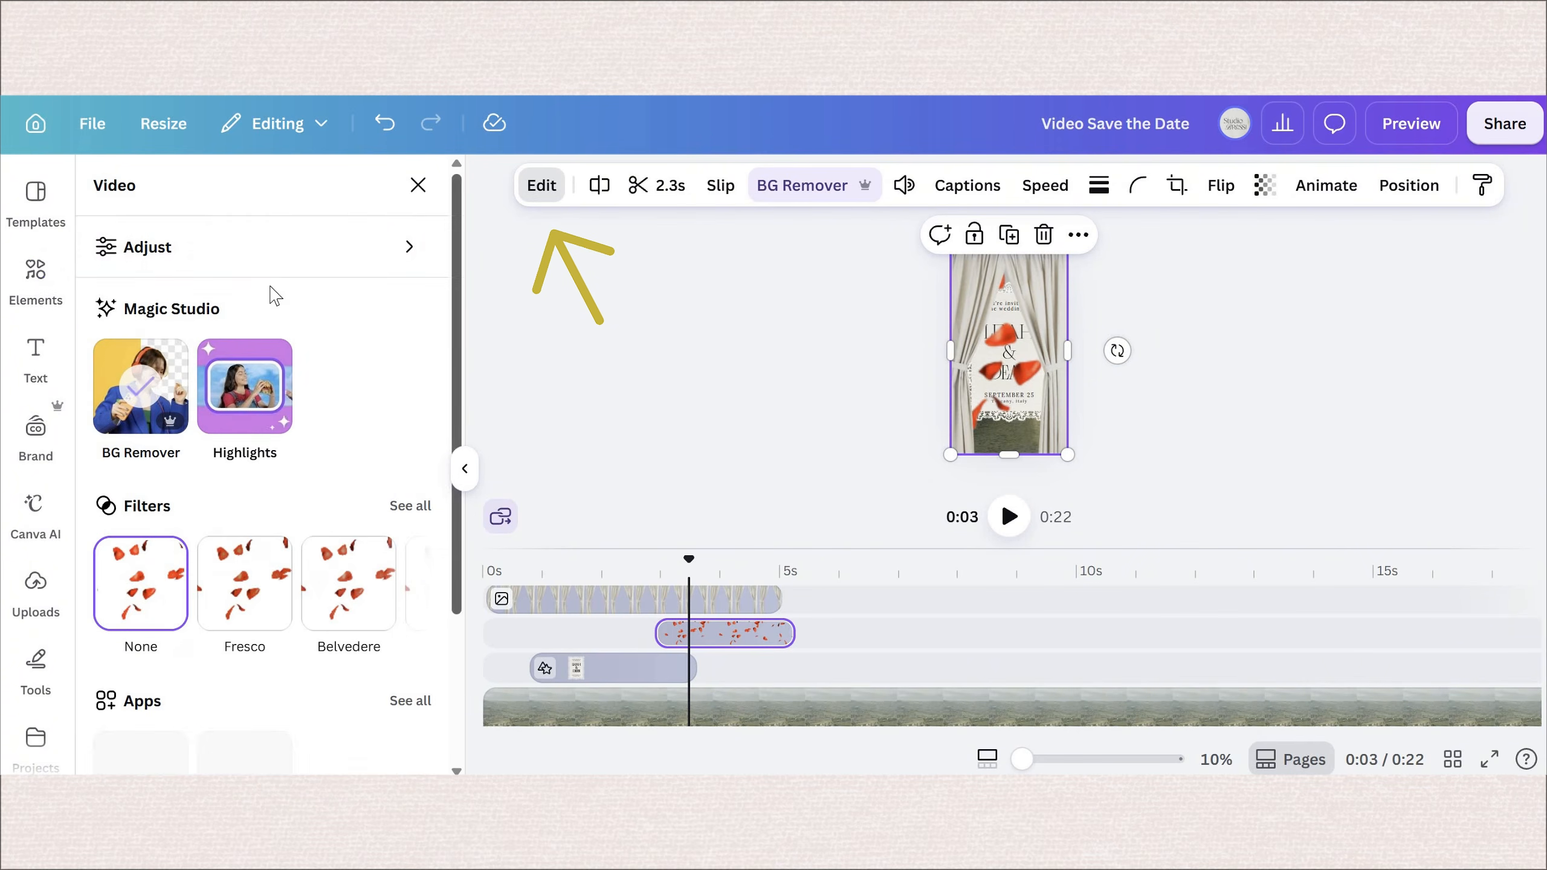
pyautogui.click(268, 244)
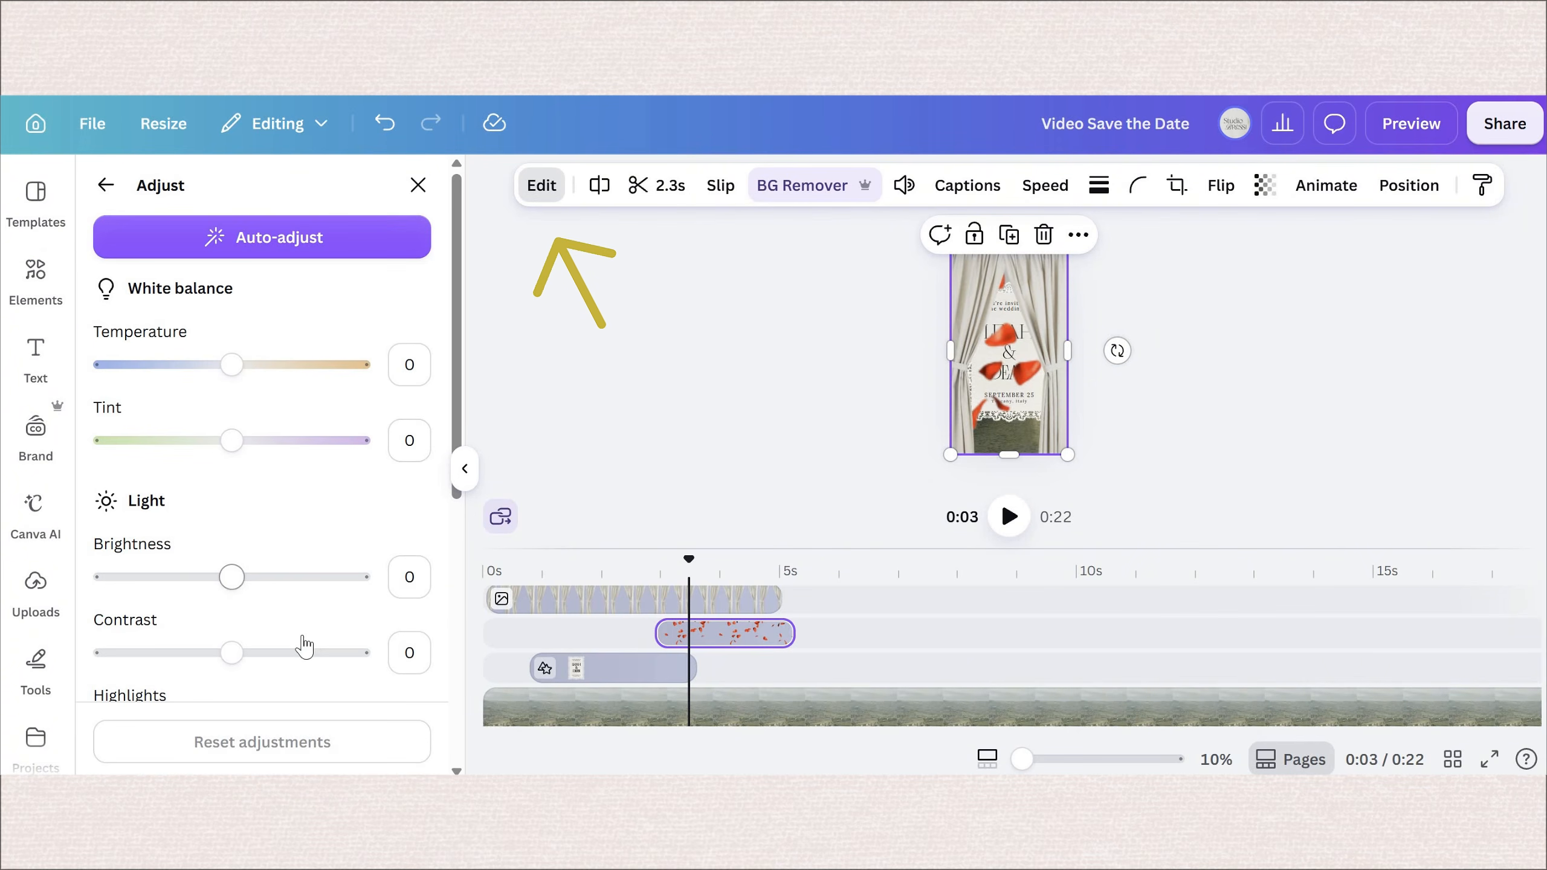
pyautogui.moveTo(231, 576); pyautogui.dragTo(365, 576)
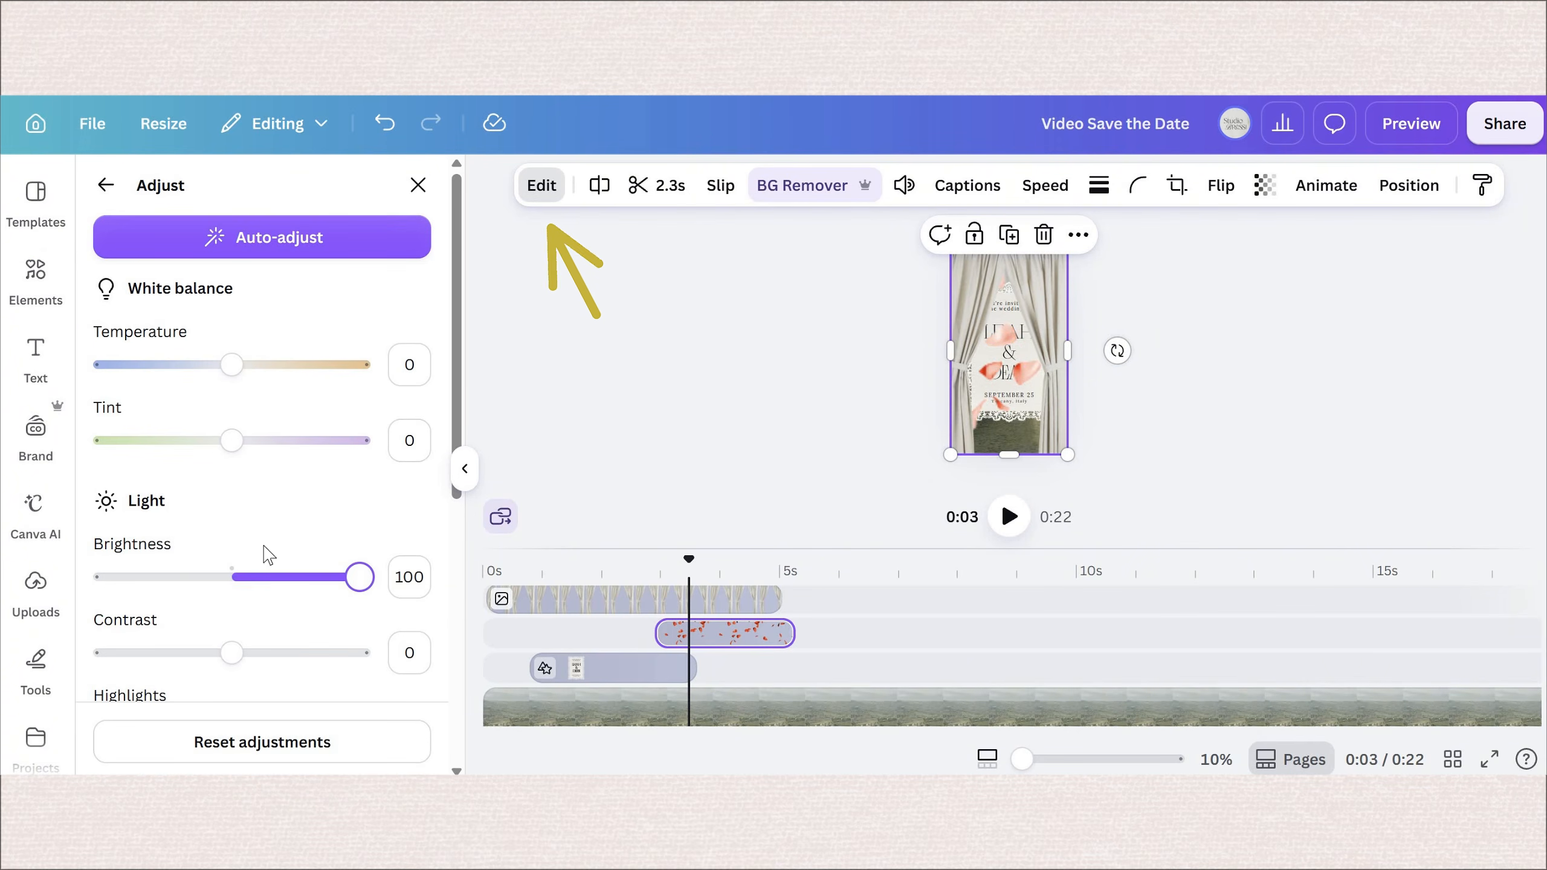
pyautogui.scroll(-4, 238, 474)
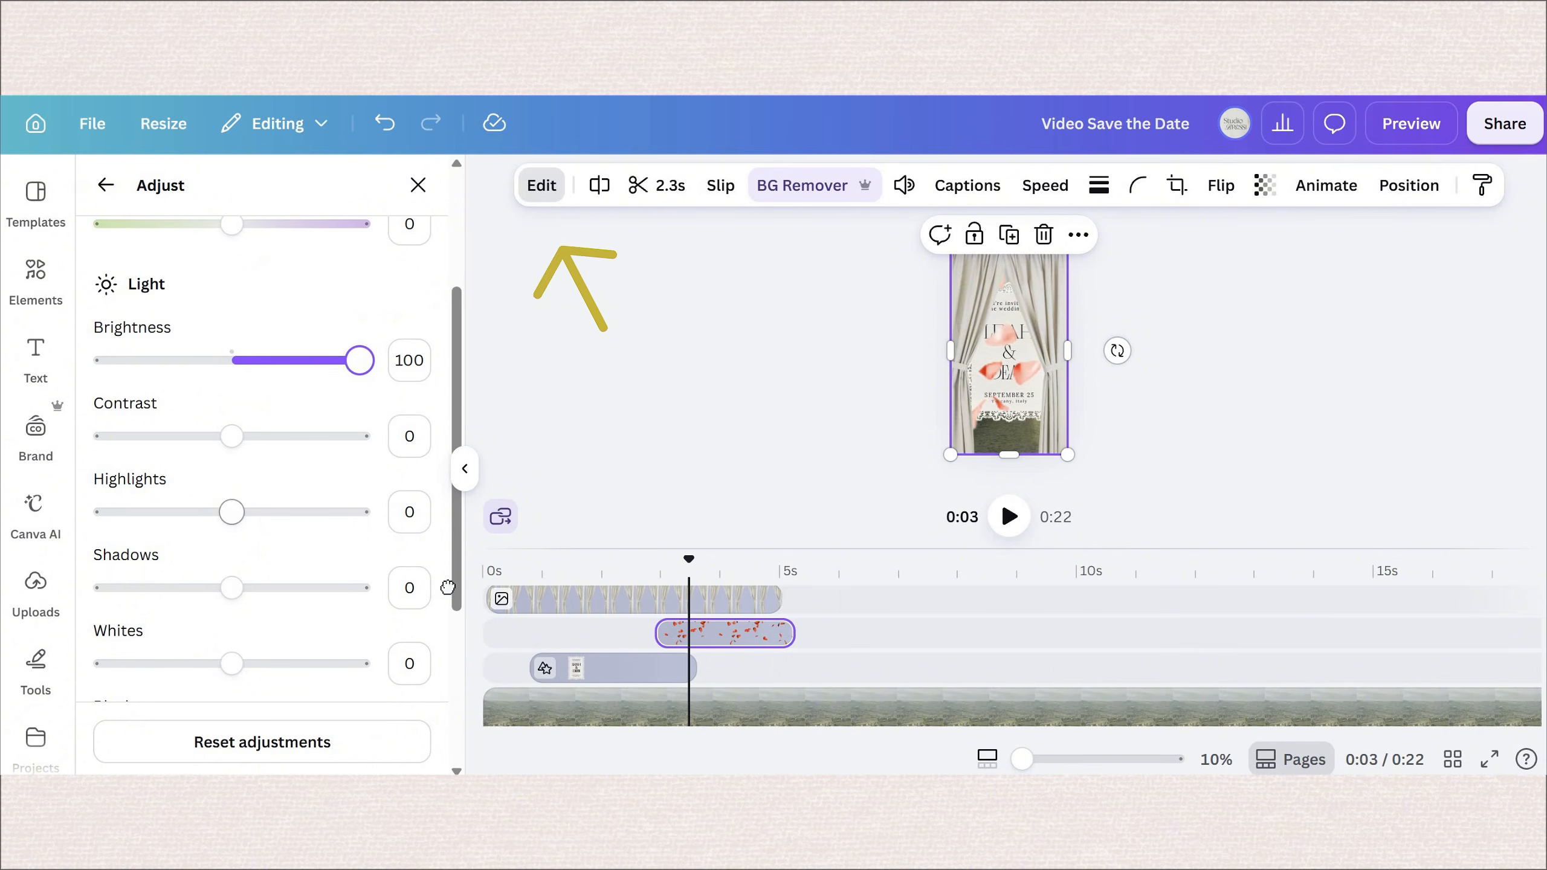
pyautogui.moveTo(232, 588); pyautogui.dragTo(366, 587)
pyautogui.moveTo(231, 512); pyautogui.dragTo(427, 556)
pyautogui.scroll(-2, 244, 651)
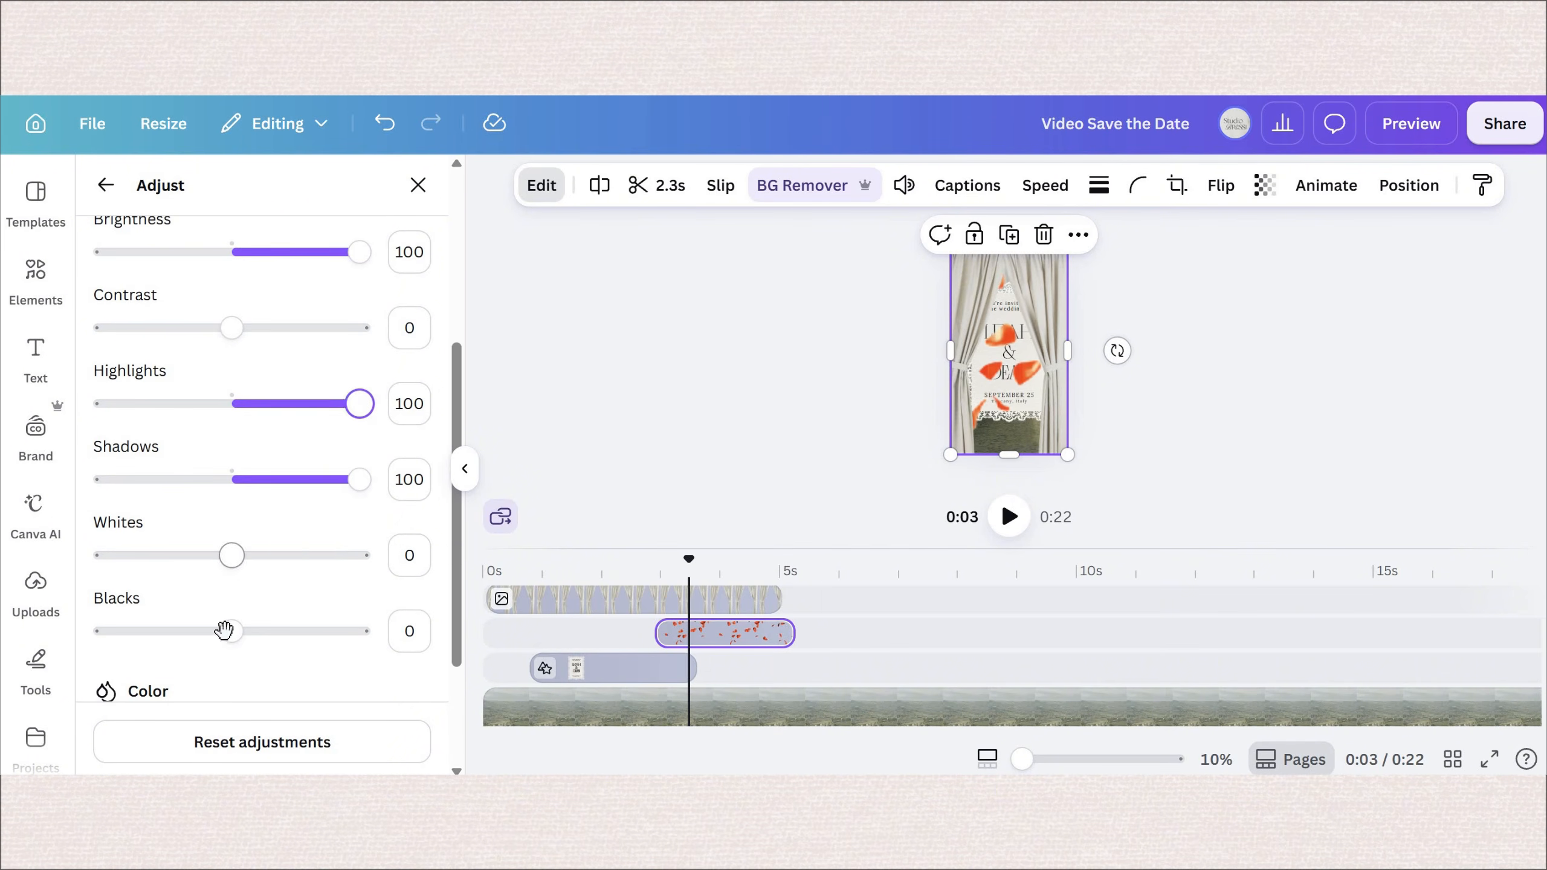
pyautogui.moveTo(232, 555); pyautogui.dragTo(365, 555)
pyautogui.moveTo(211, 632); pyautogui.dragTo(91, 634)
pyautogui.scroll(-3, 231, 647)
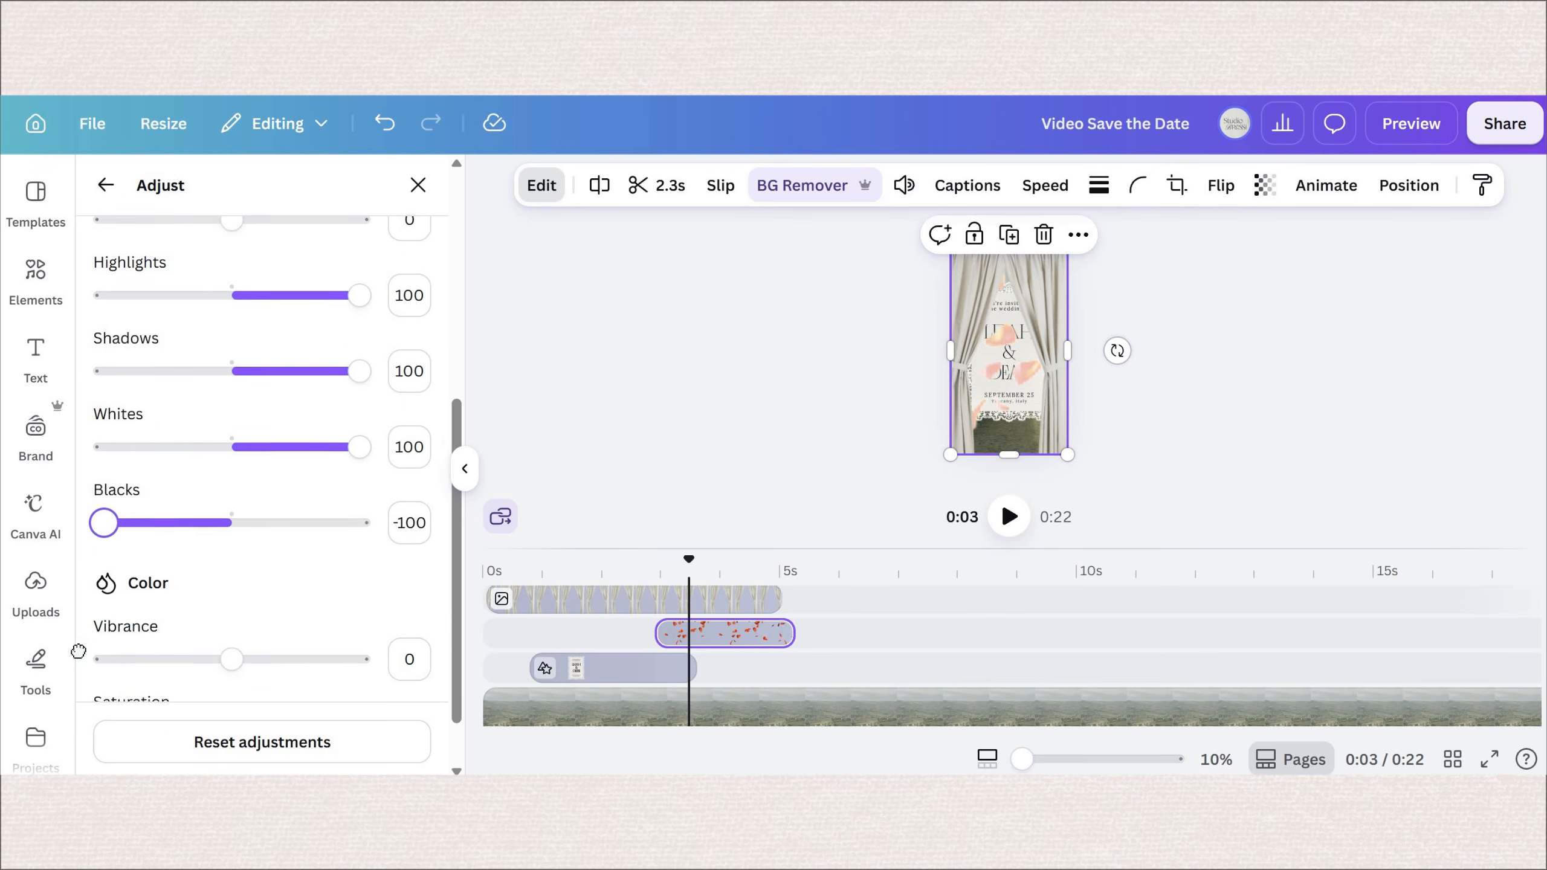
pyautogui.moveTo(232, 662); pyautogui.dragTo(101, 663)
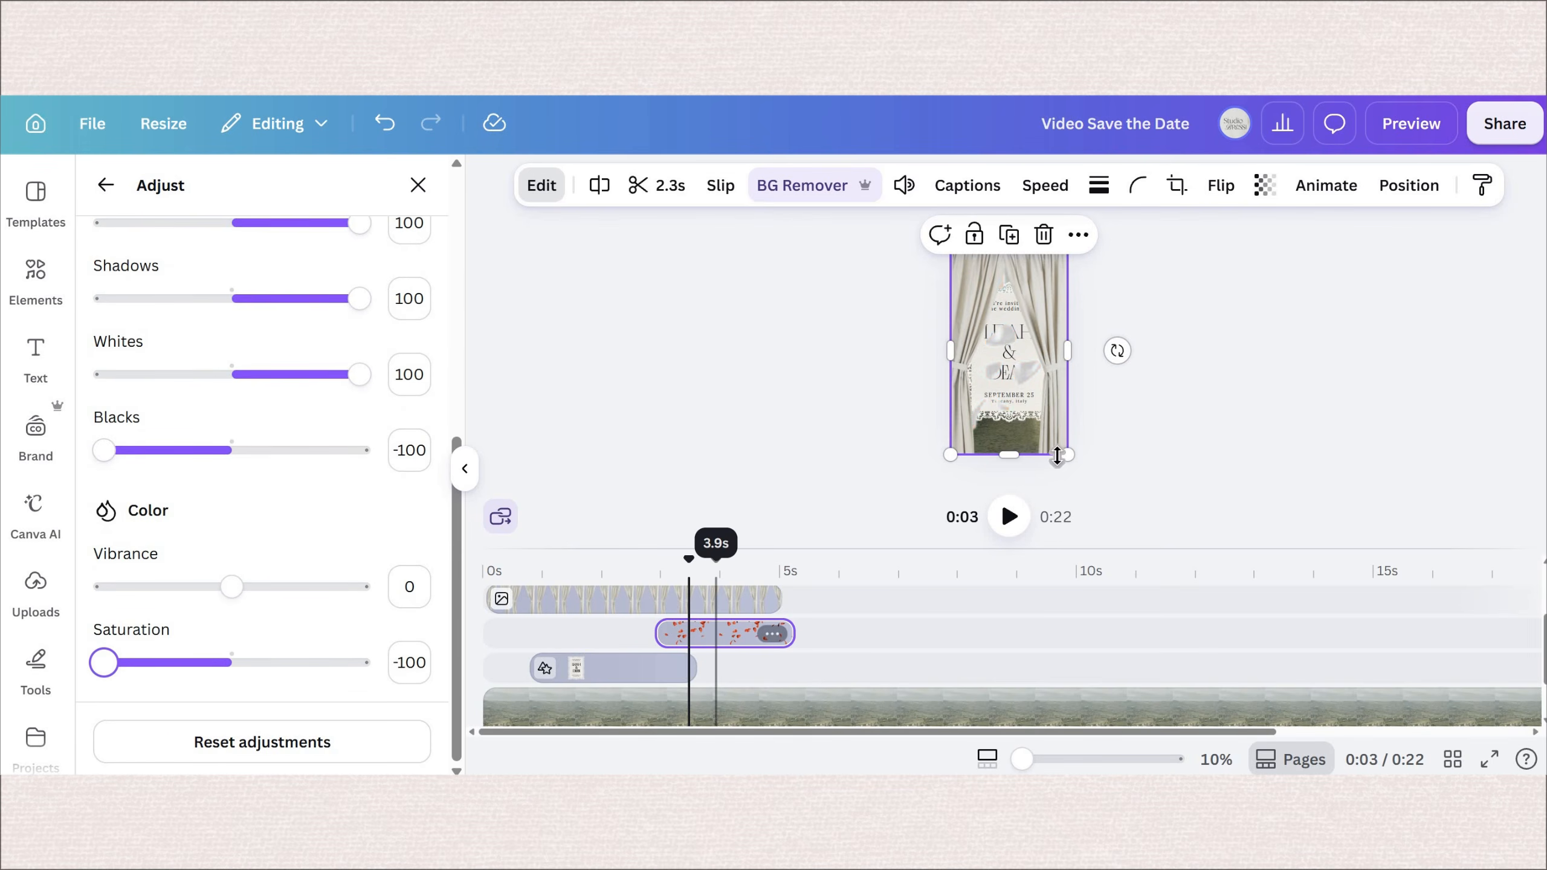
# Step: Fit the petals video over the whole page and place its 8.6 s clip on the topmost timeline layer
pyautogui.click(714, 634)
pyautogui.moveTo(1019, 405); pyautogui.dragTo(988, 348)
pyautogui.moveTo(742, 622); pyautogui.dragTo(746, 603)
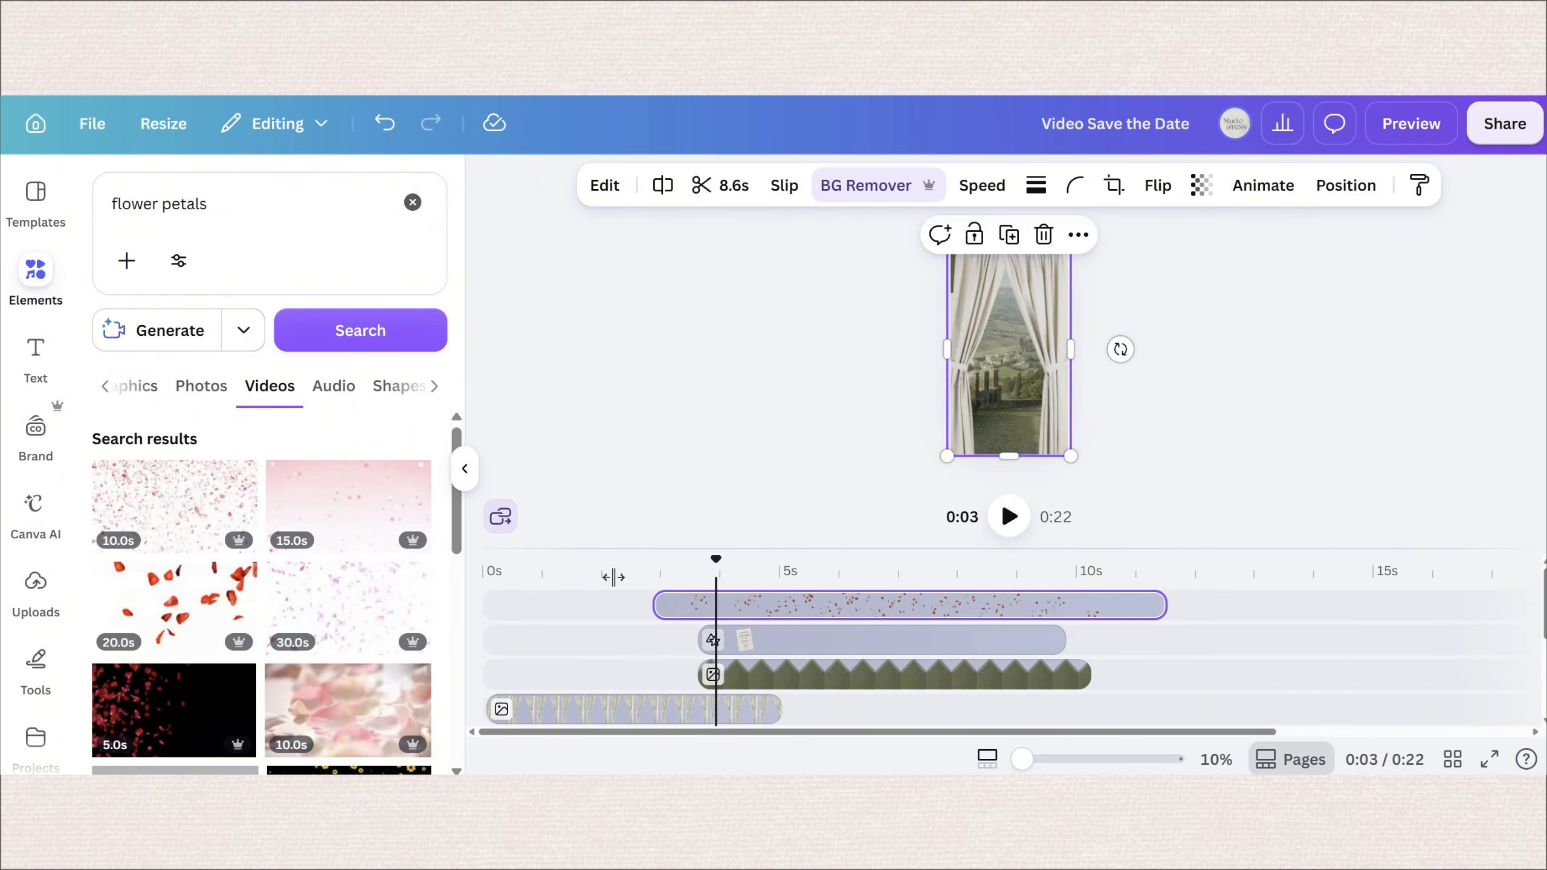
# Step: Play the video from about 2.2 s to check the petals, and move their layer beneath the card and envelope
pyautogui.click(614, 577)
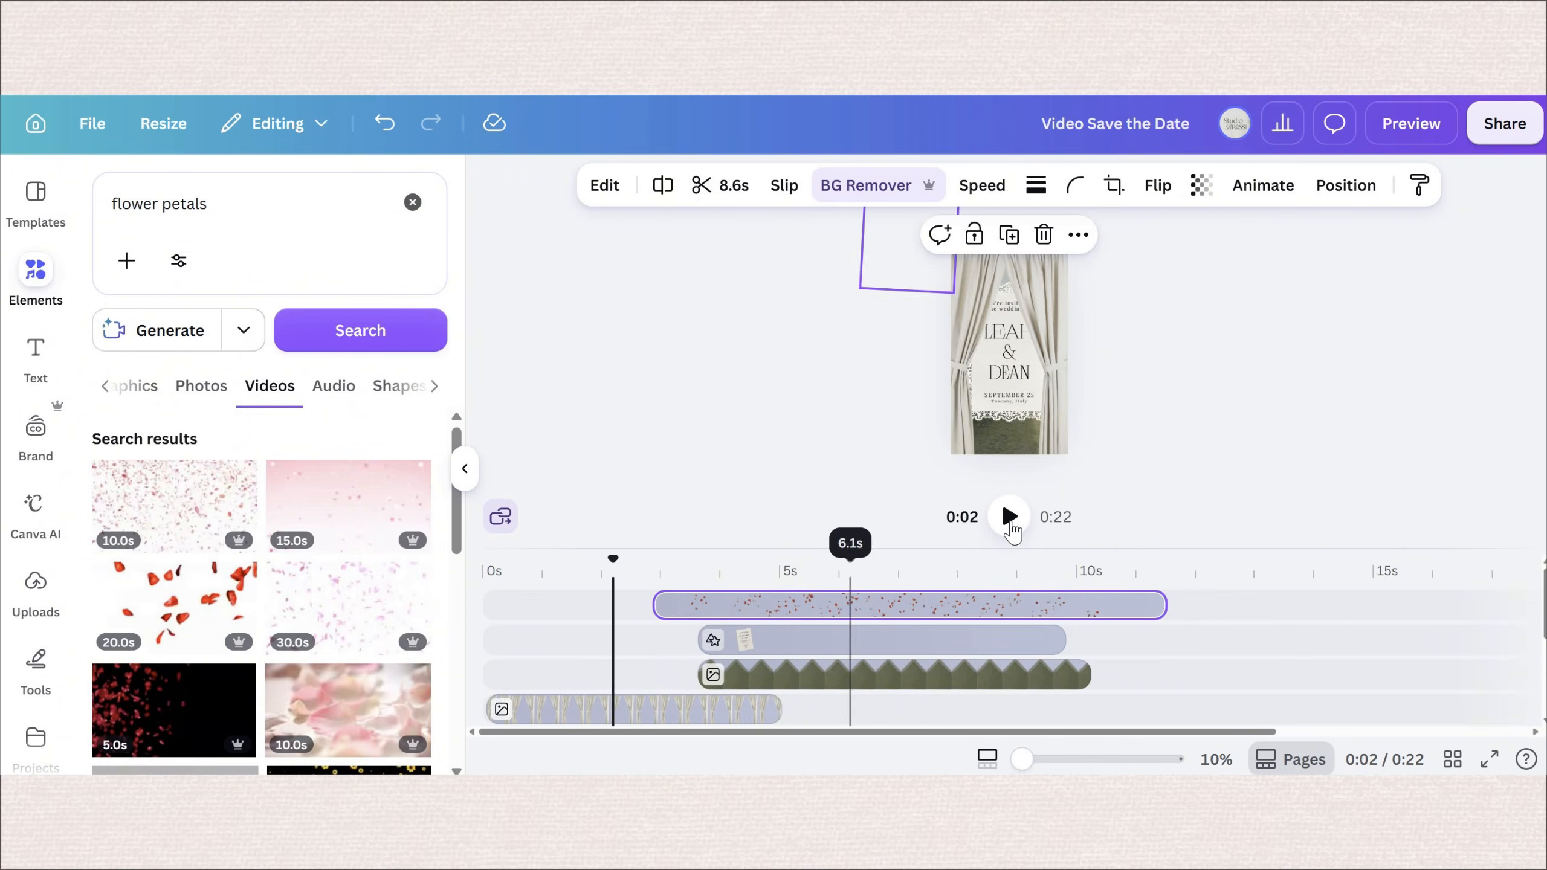
pyautogui.click(1010, 518)
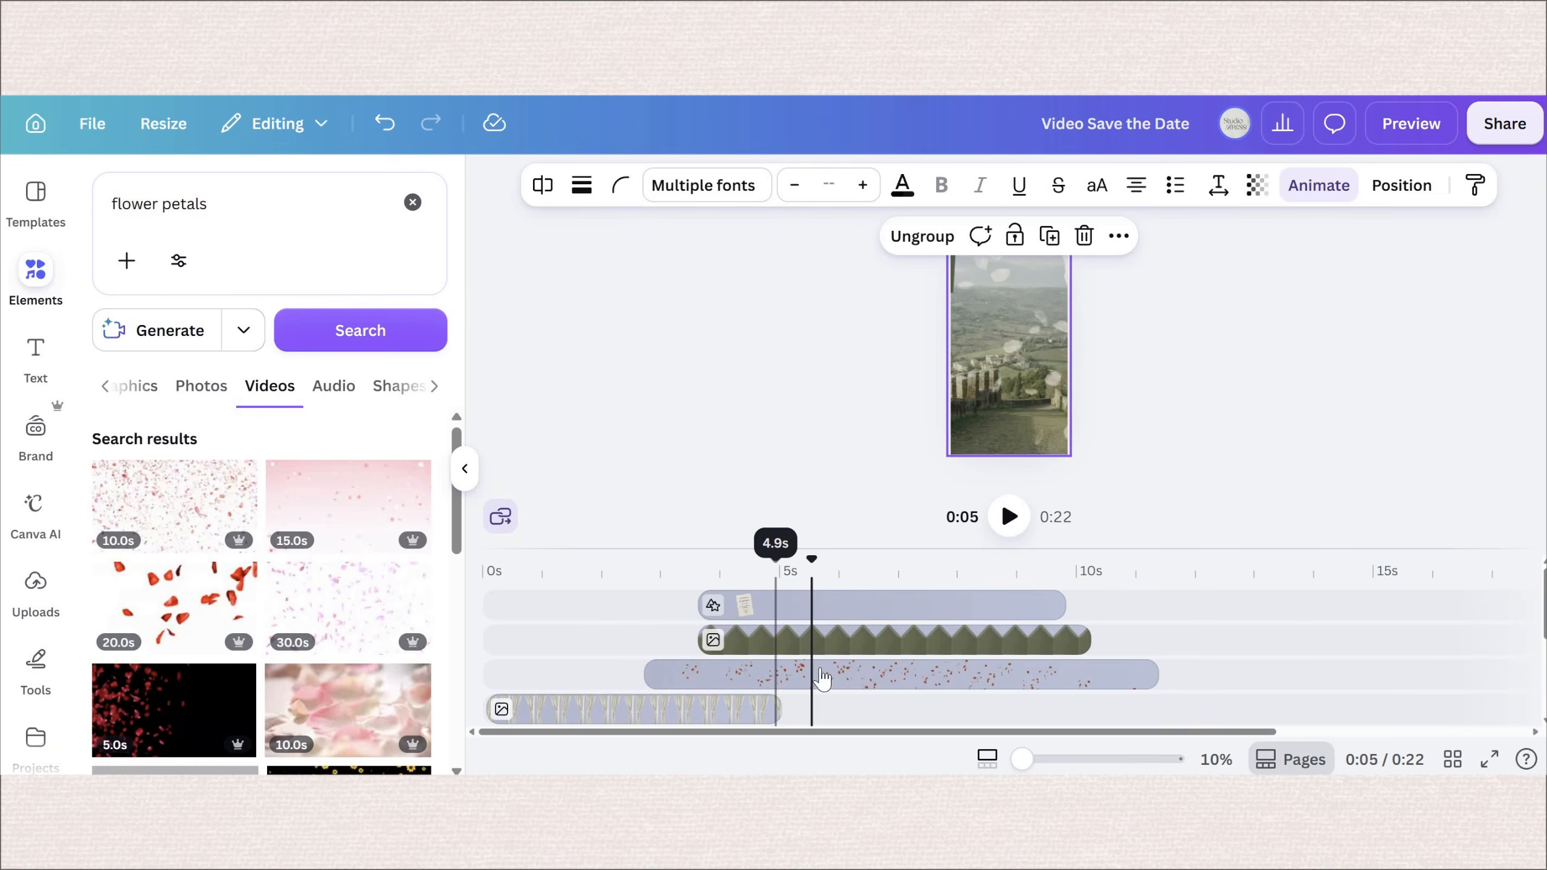
# Step: Move the details card and envelope clips together to start at about 5.5 s, and extend the names card clip to 5 s
pyautogui.moveTo(820, 680); pyautogui.dragTo(966, 617)
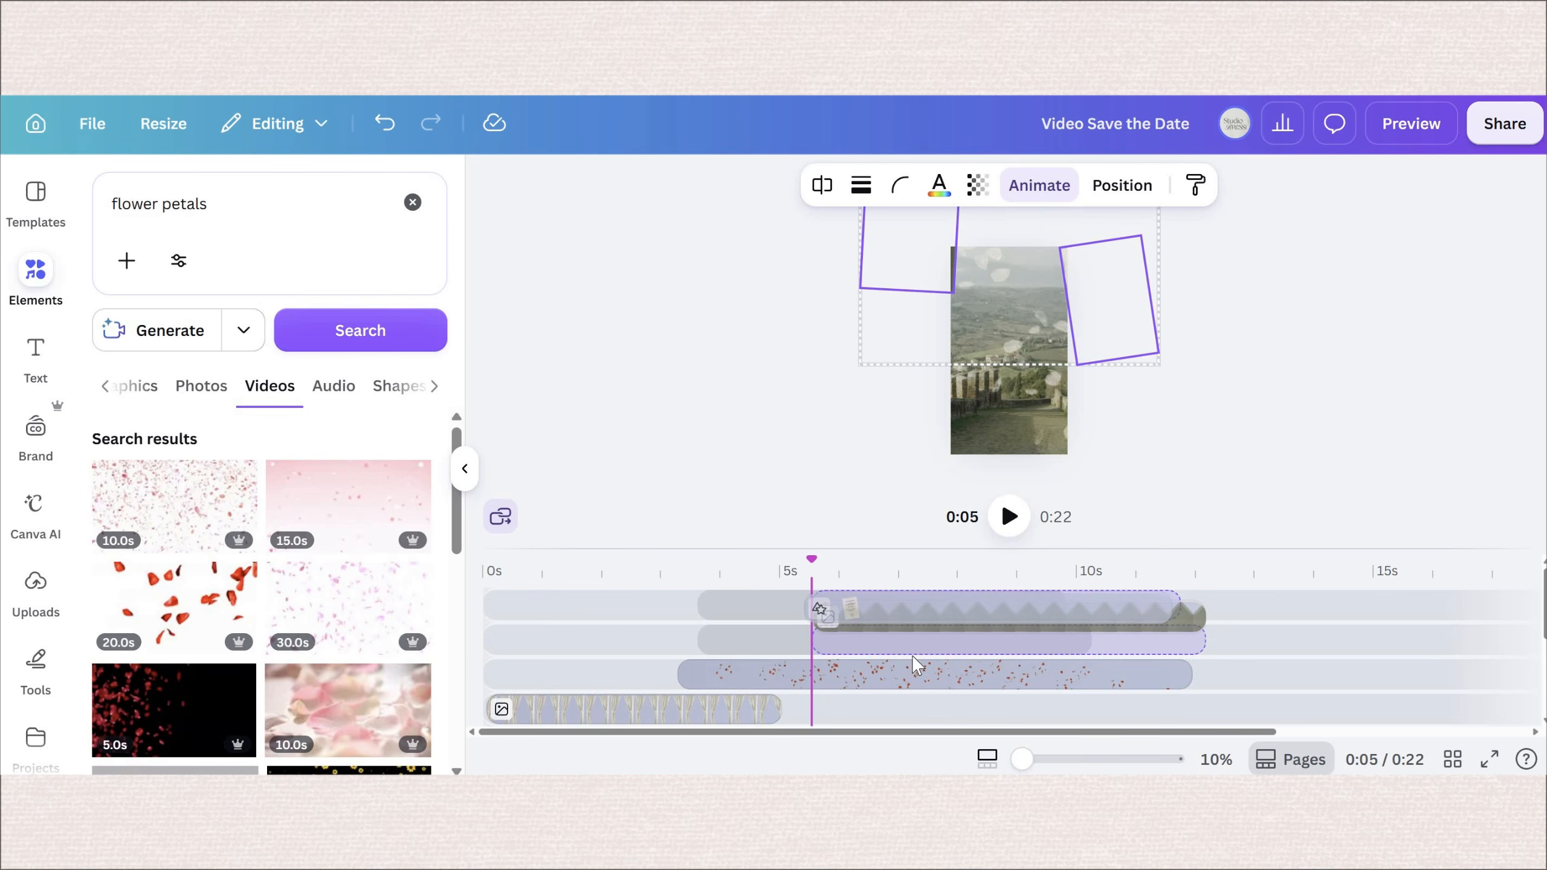
pyautogui.moveTo(918, 665); pyautogui.dragTo(920, 664)
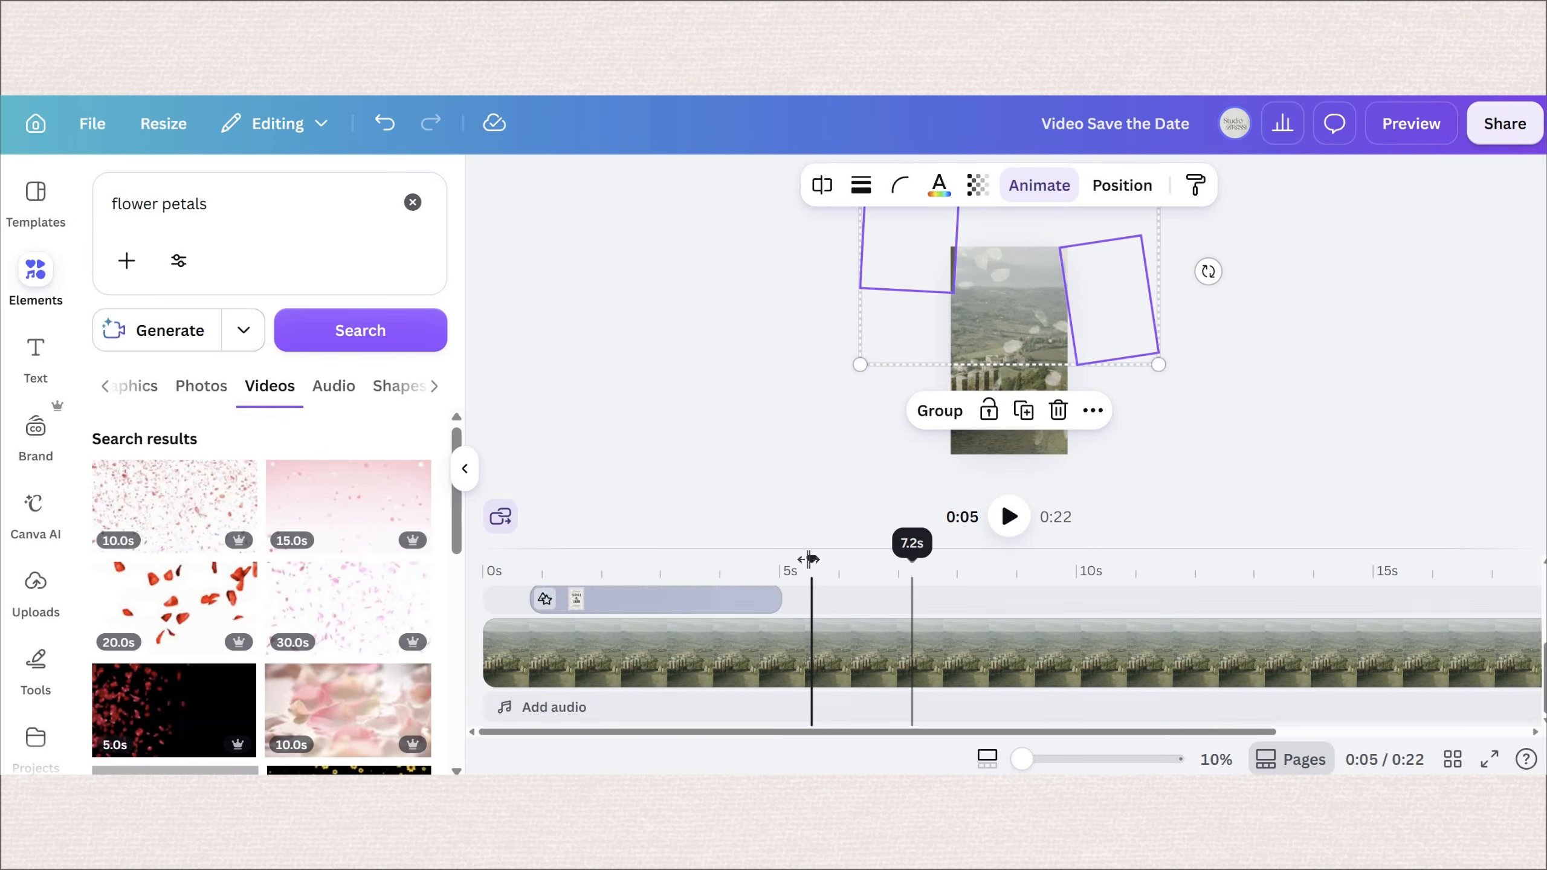
# Step: Play back the petals and card transition from about 3 s, and shorten the petals clip to 4.6 s
pyautogui.click(682, 572)
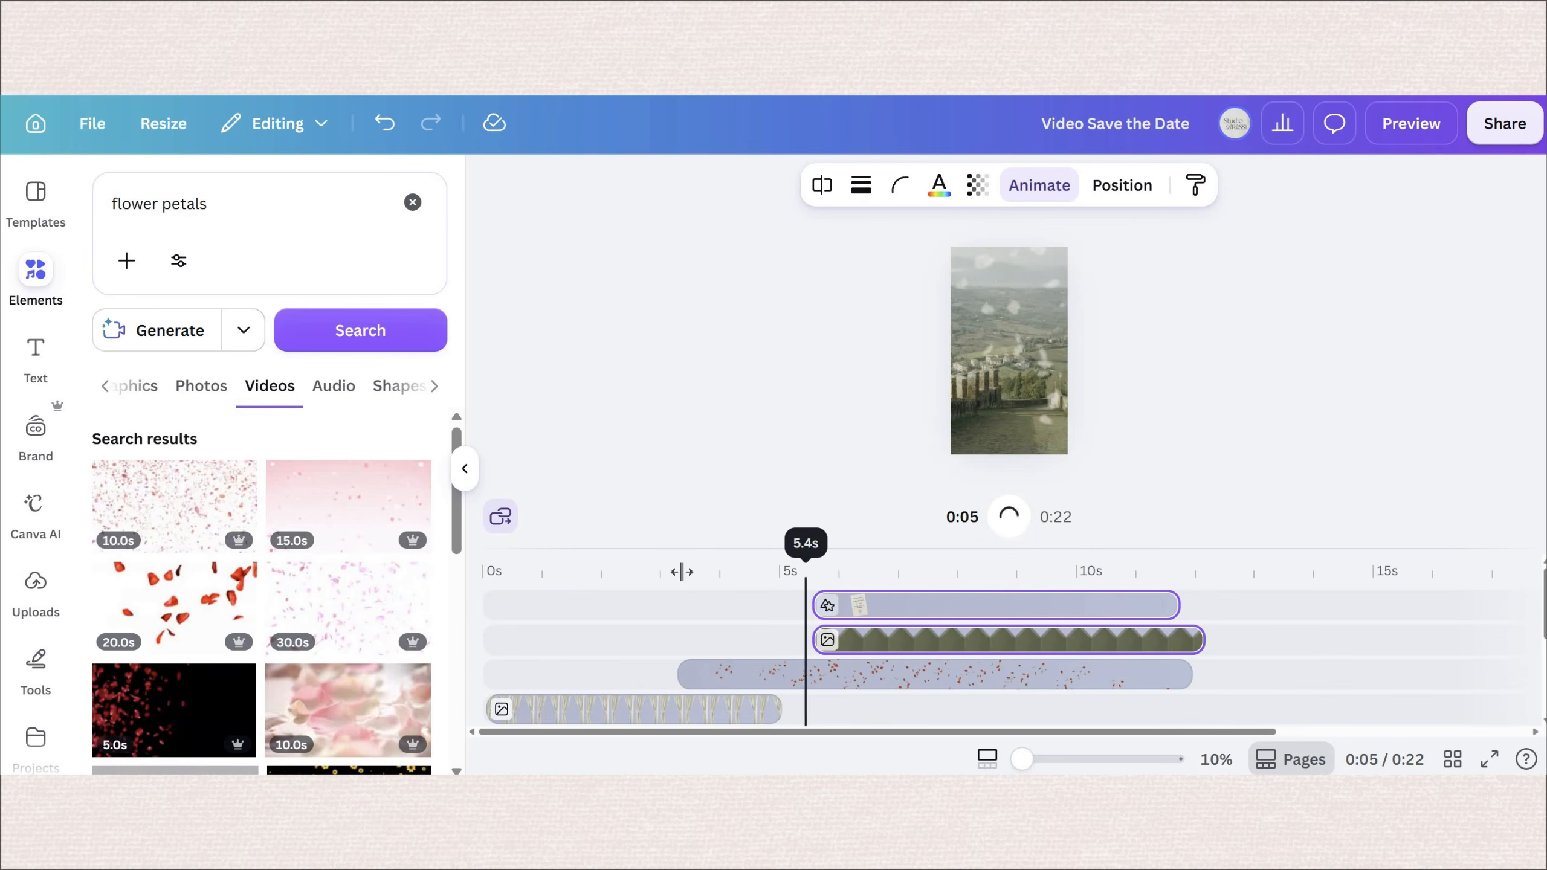
pyautogui.moveTo(659, 572); pyautogui.dragTo(670, 571)
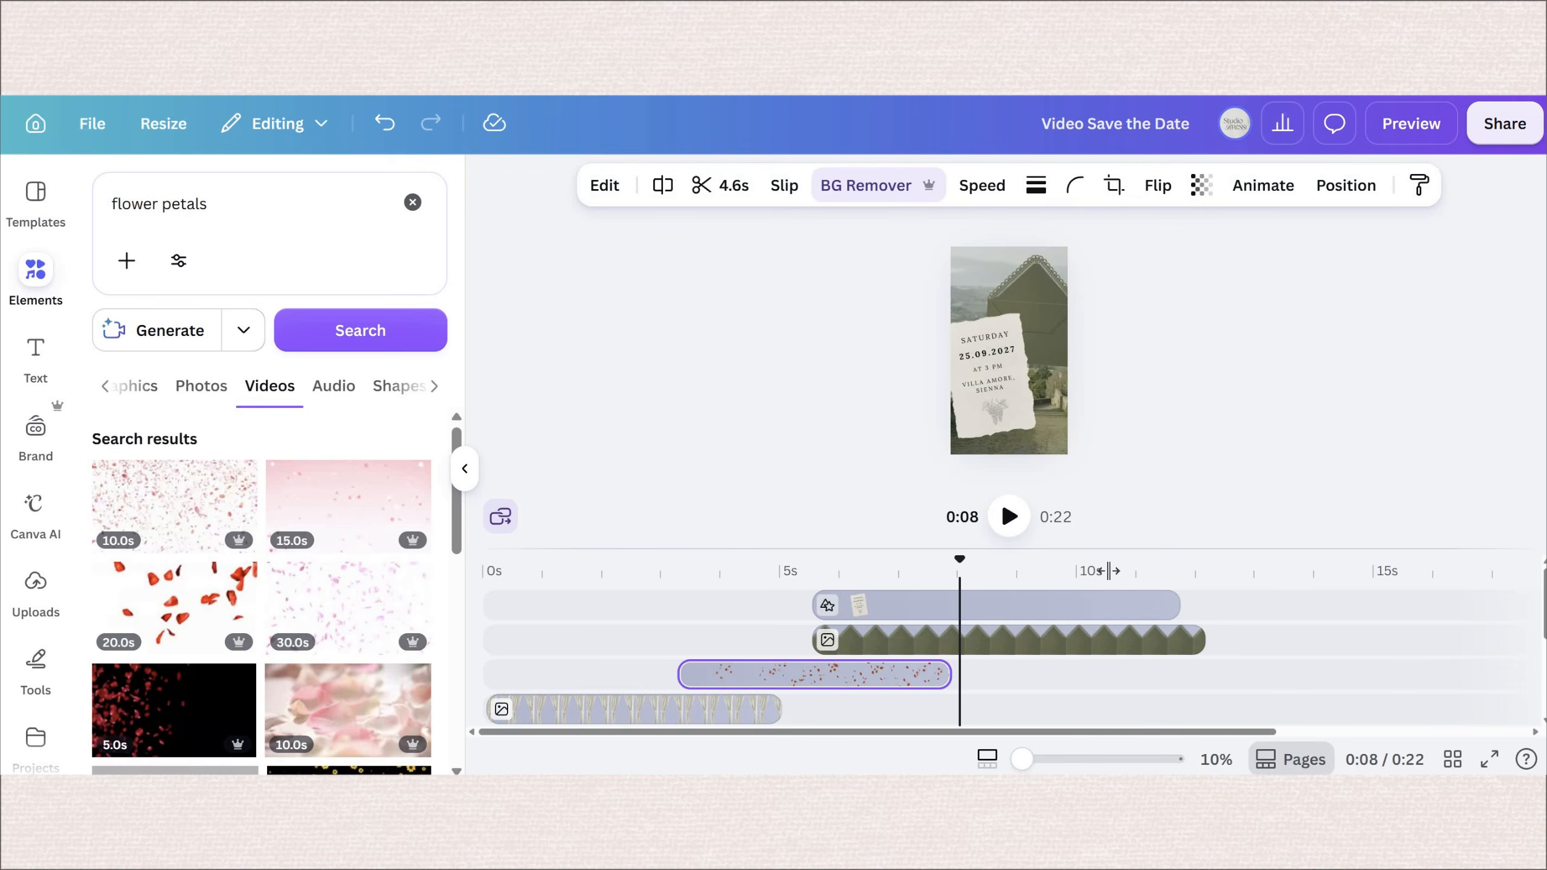
# Step: Shorten the details card and envelope clips so both end at about 10.9 s
pyautogui.moveTo(959, 615); pyautogui.dragTo(1132, 615)
pyautogui.moveTo(1197, 640); pyautogui.dragTo(1134, 561)
pyautogui.moveTo(1140, 563); pyautogui.dragTo(1149, 565)
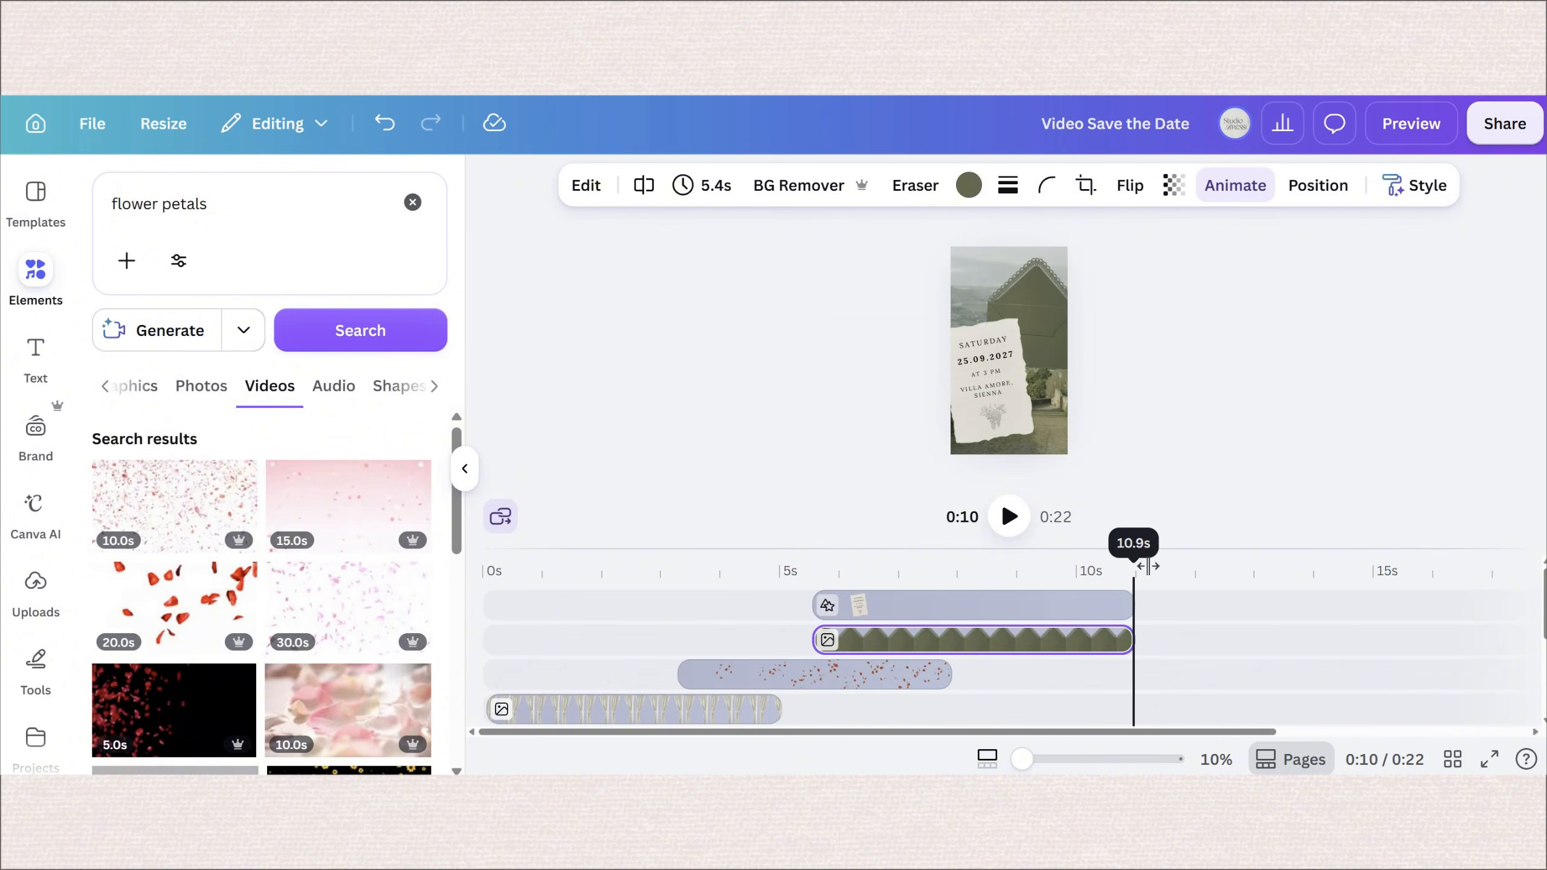
# Step: At about 11 s, give the "more details to follow" text a Typewriter animation that plays on enter only
pyautogui.click(1151, 567)
pyautogui.click(996, 309)
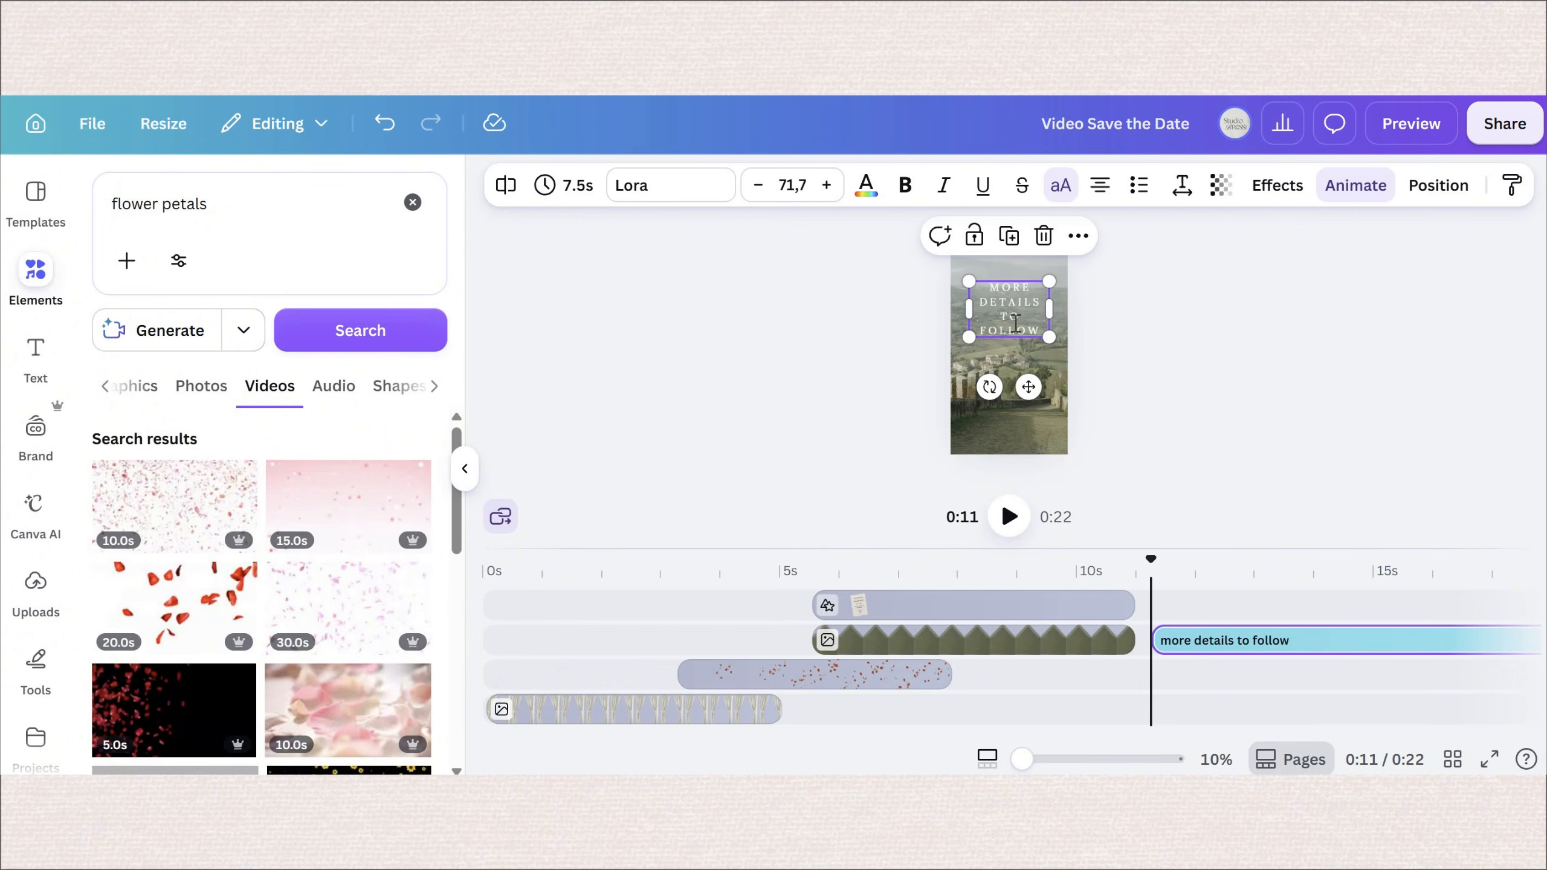
pyautogui.doubleClick(1029, 323)
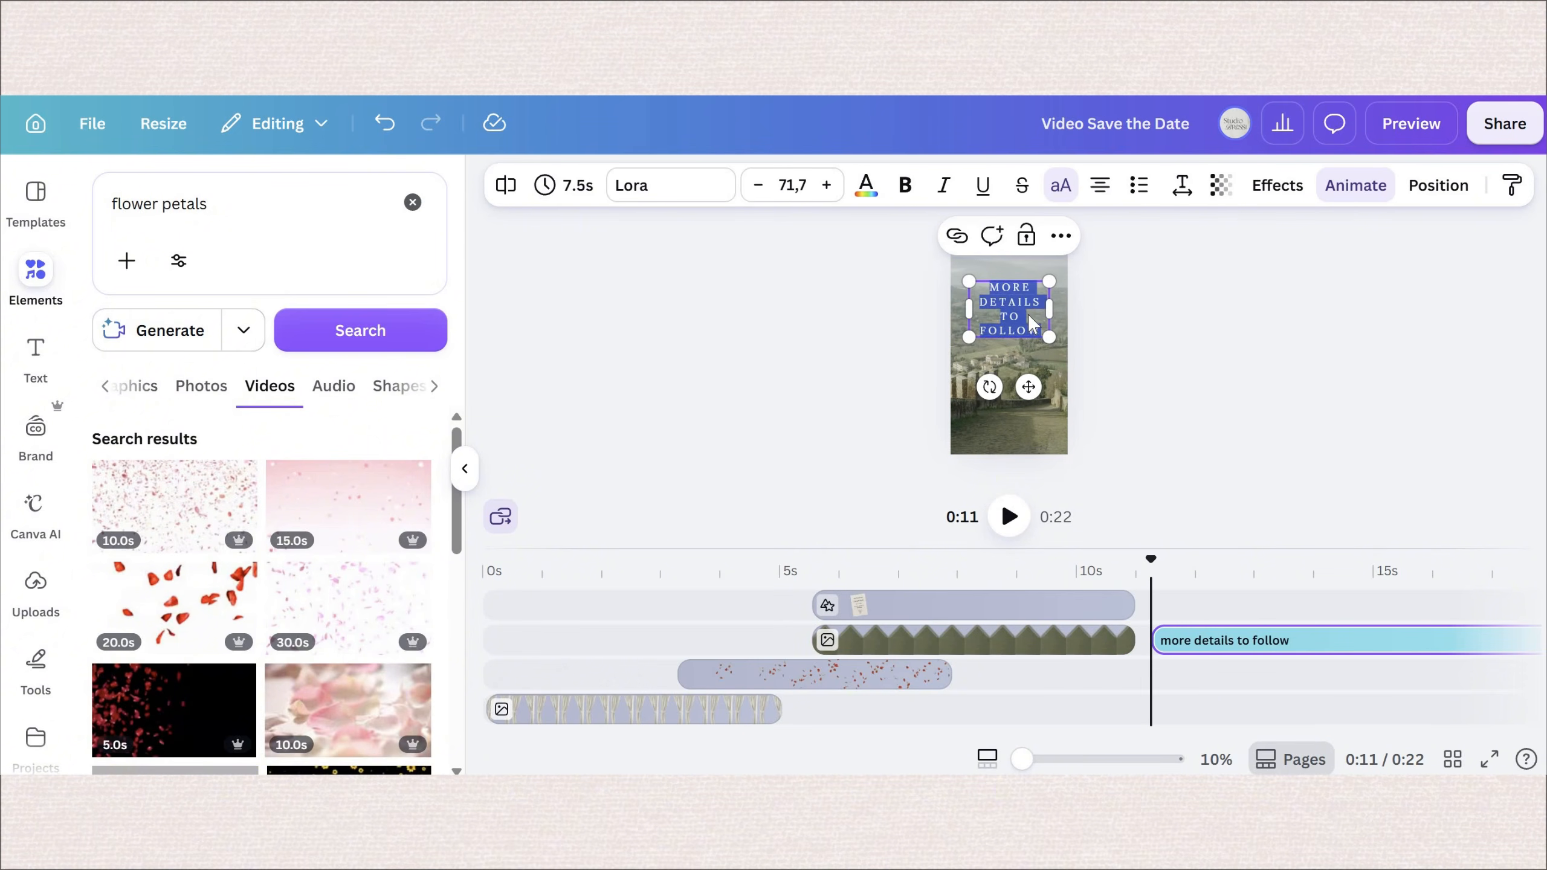
pyautogui.press('Escape')
pyautogui.click(1042, 313)
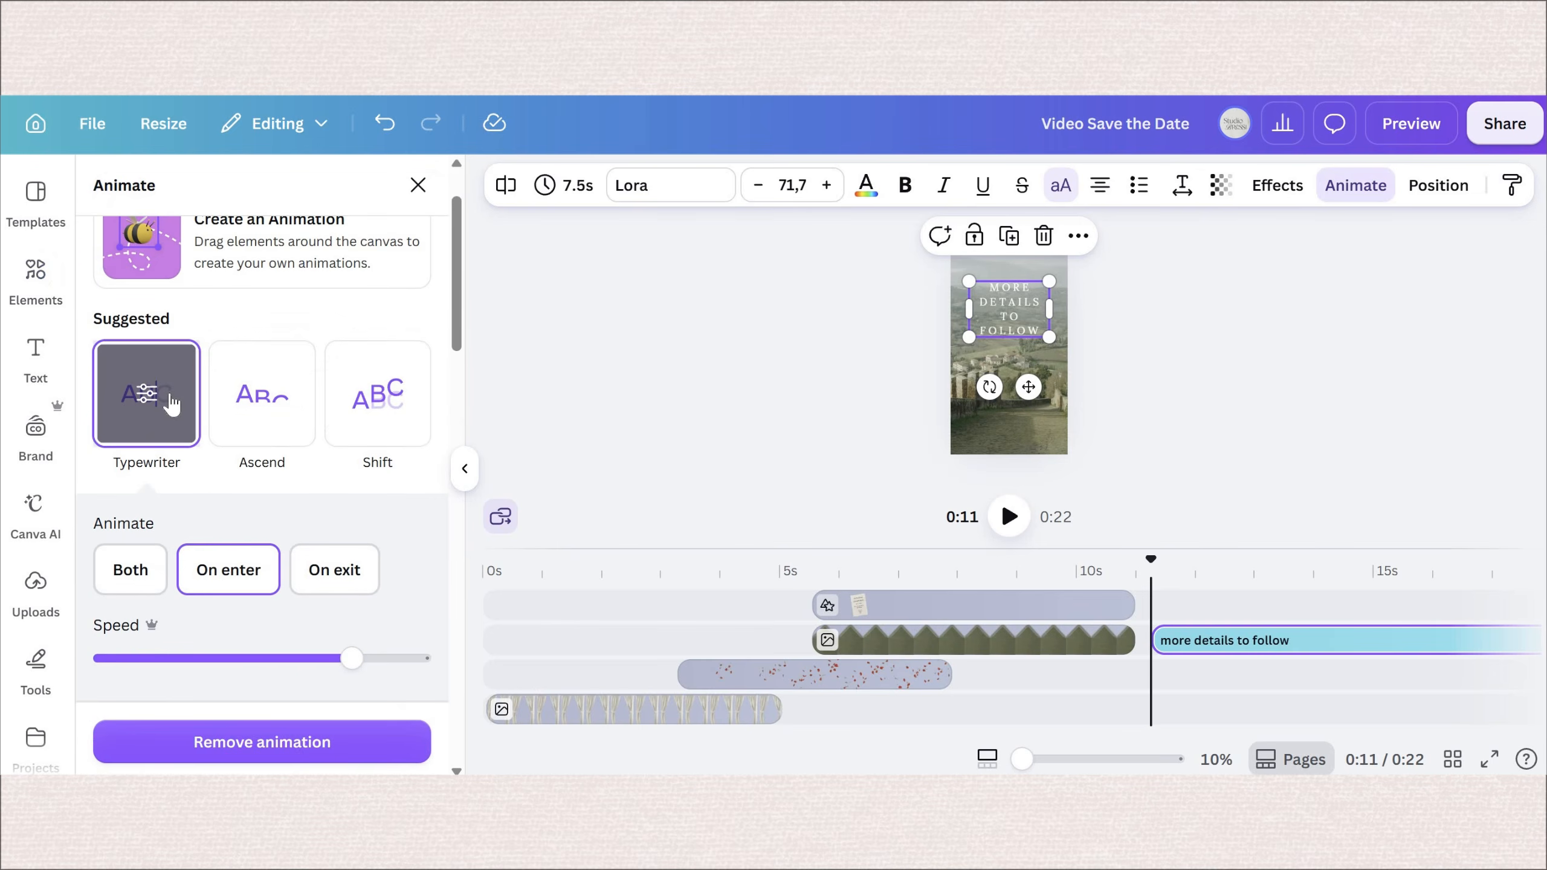
pyautogui.click(162, 408)
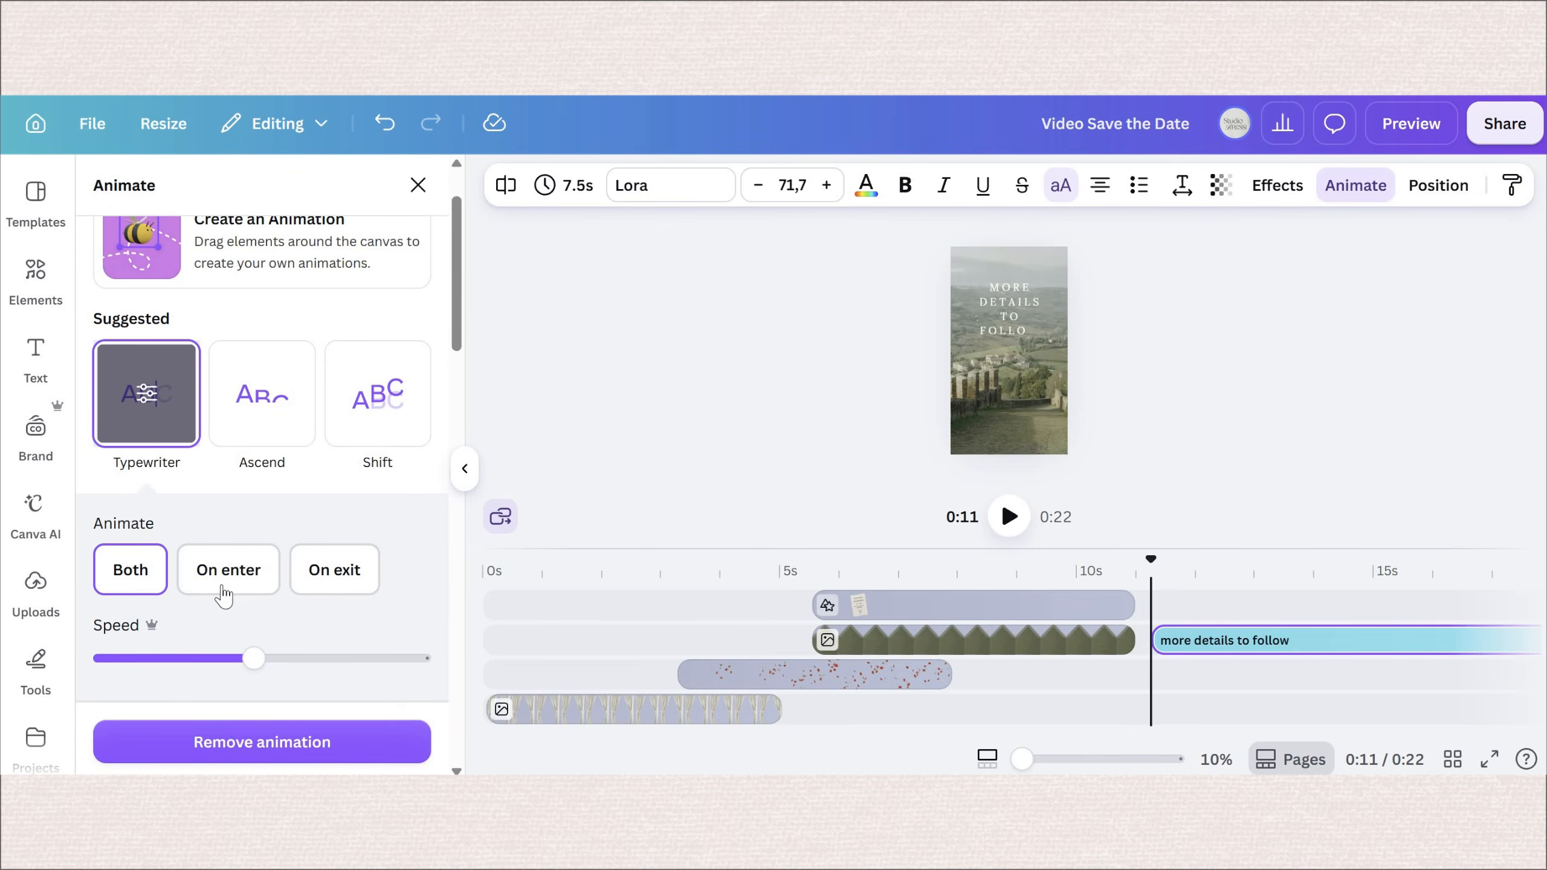
pyautogui.click(238, 582)
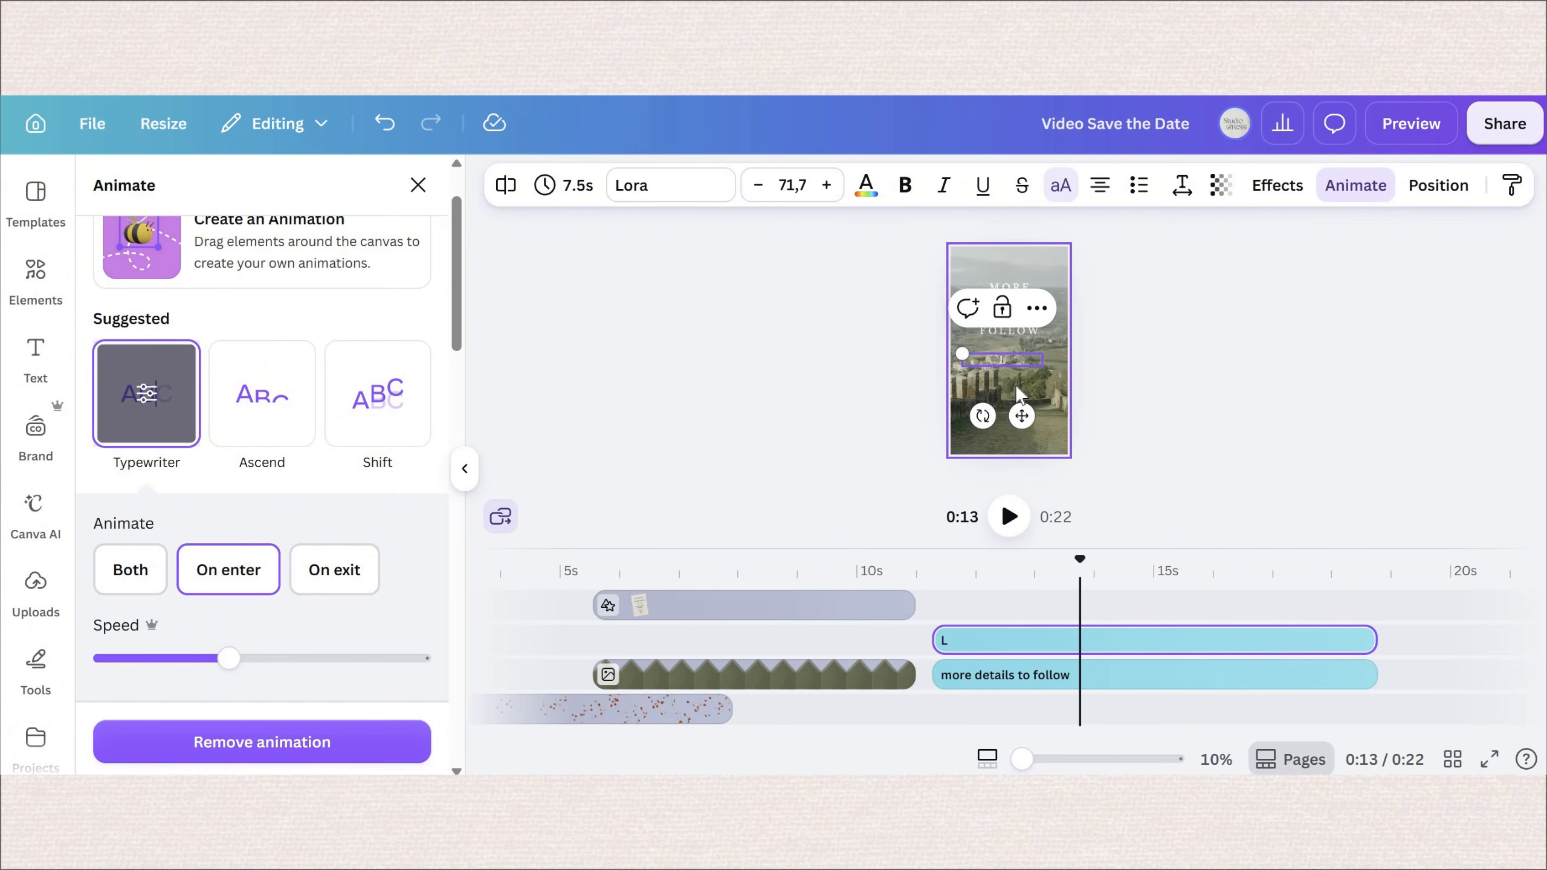
# Step: Enter the couple's names in the text box below "more details to follow" and set it in the Le Studio Nocturne font
pyautogui.write('h & Dean')
pyautogui.click(670, 185)
pyautogui.scroll(-10, 341, 518)
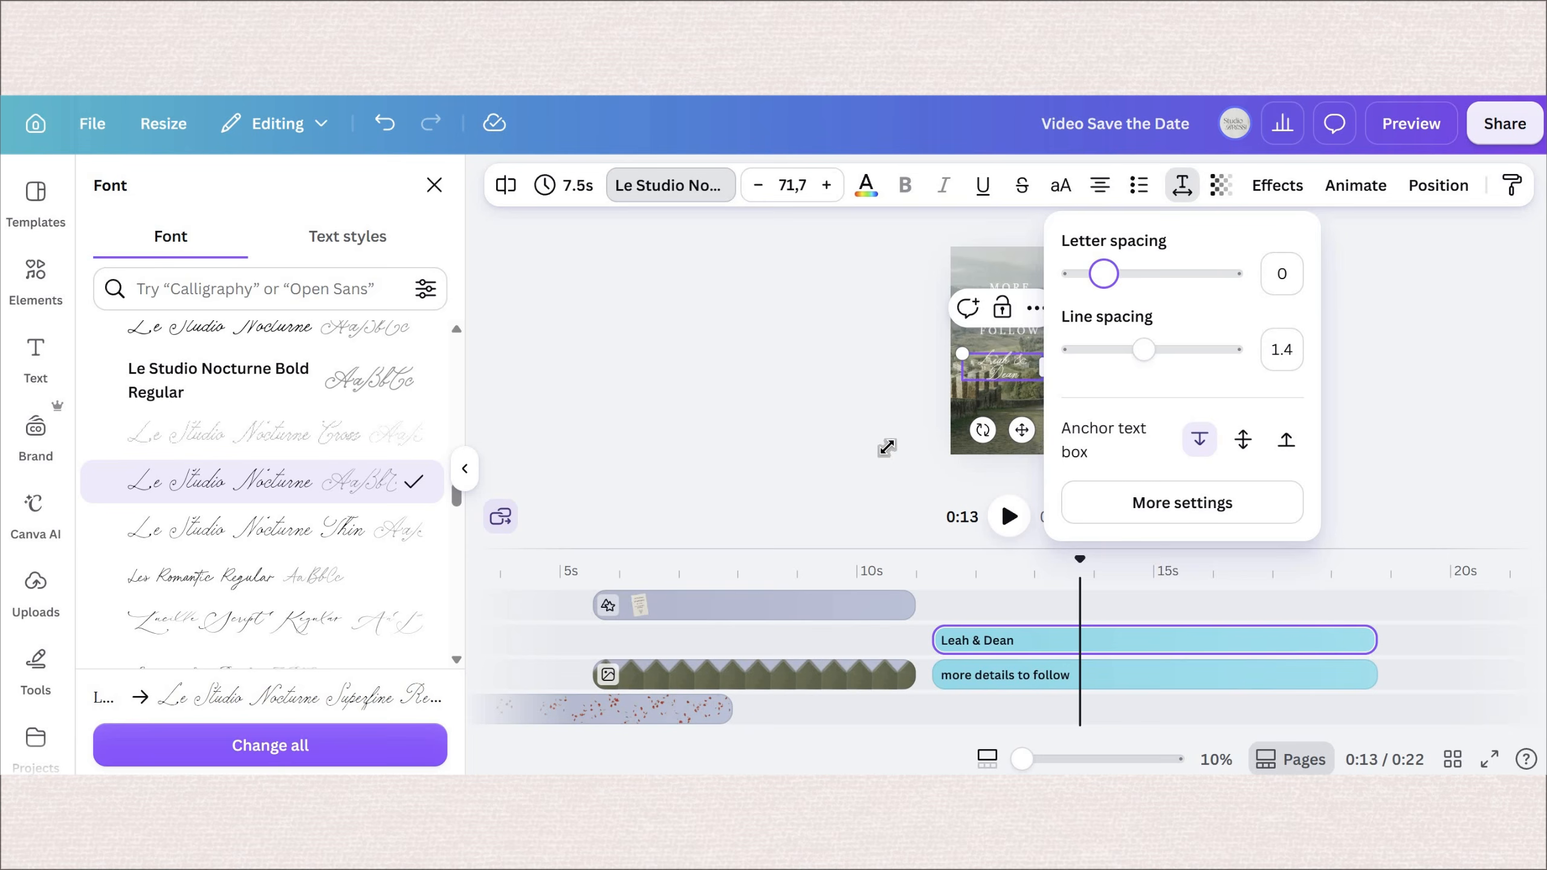
# Step: Enlarge the couple's names text to size 207 and tilt it so it rises diagonally across the lower page
pyautogui.moveTo(962, 380); pyautogui.dragTo(850, 418)
pyautogui.moveTo(1043, 409); pyautogui.dragTo(1104, 419)
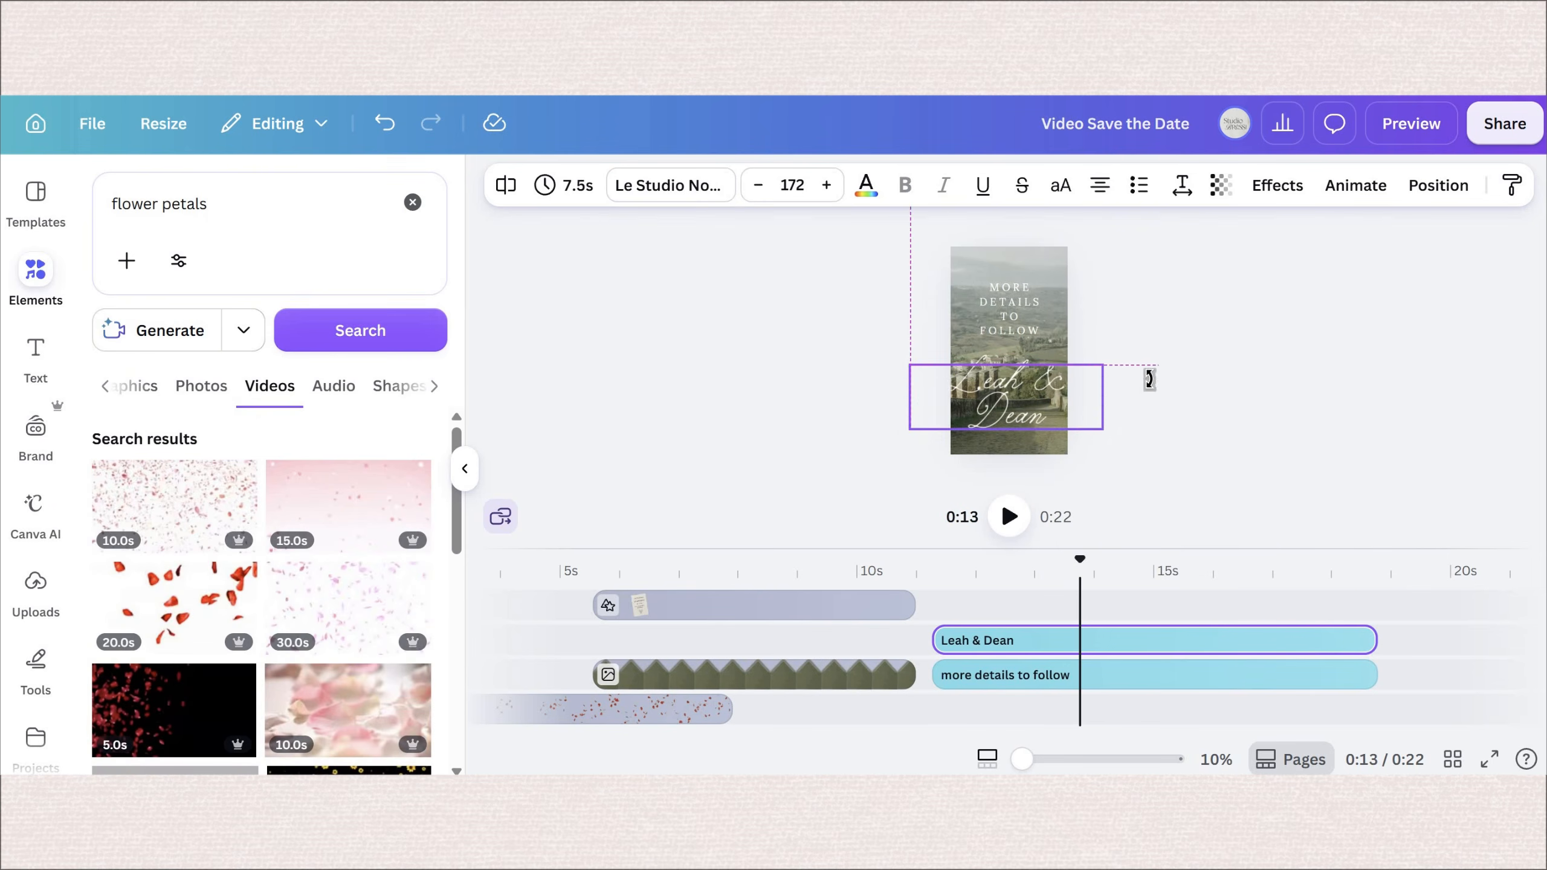
pyautogui.moveTo(1145, 358); pyautogui.dragTo(1114, 424)
pyautogui.moveTo(920, 452); pyautogui.dragTo(906, 475)
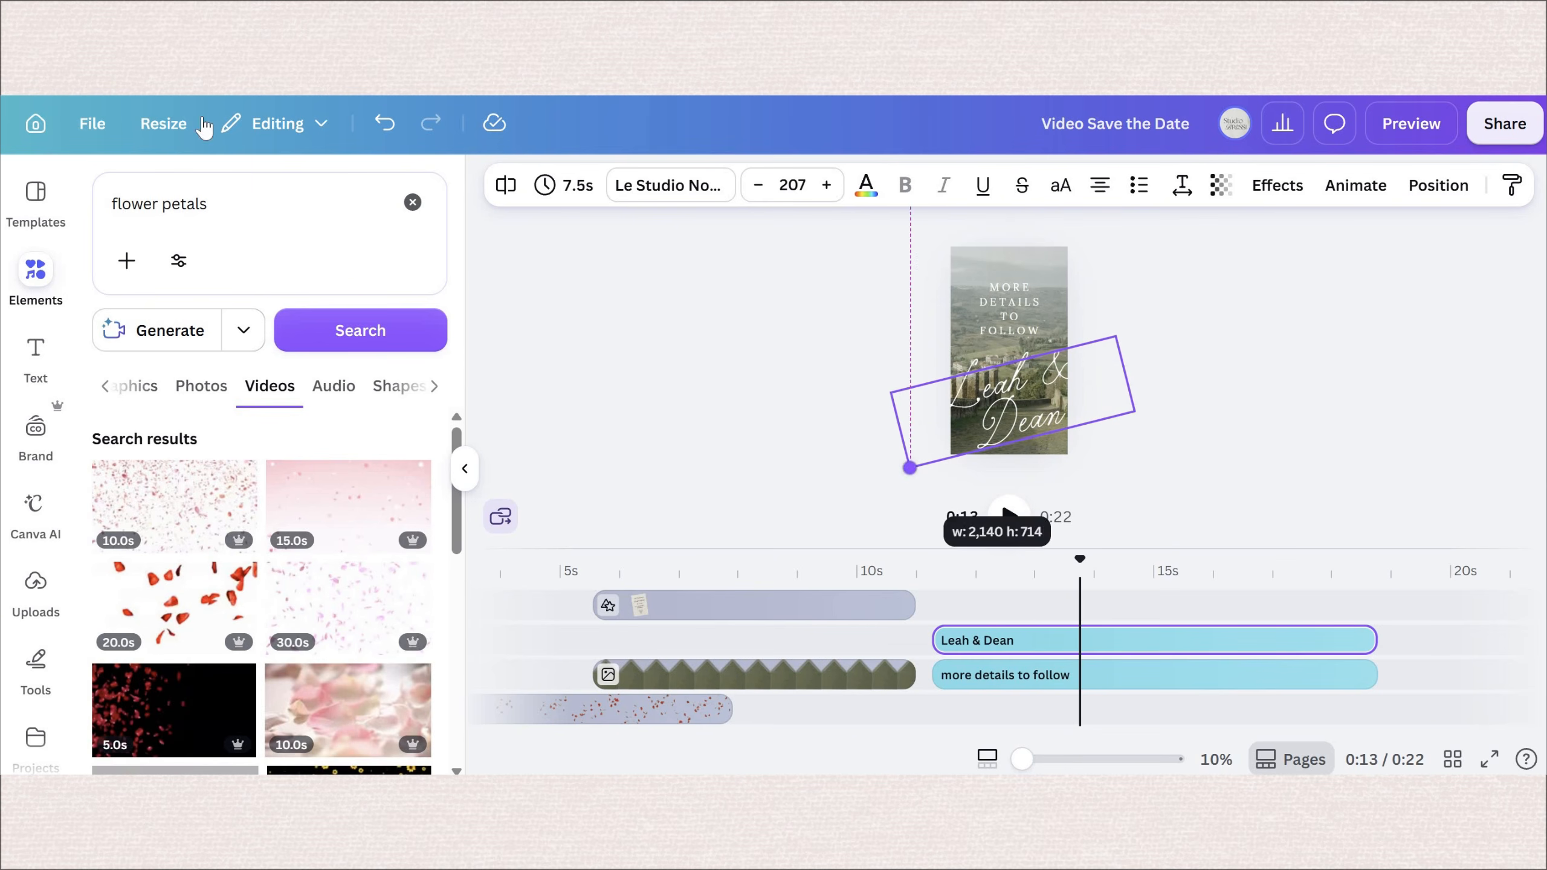
# Step: Break the names text before the ampersand and scale it down to size 183
pyautogui.doubleClick(1046, 374)
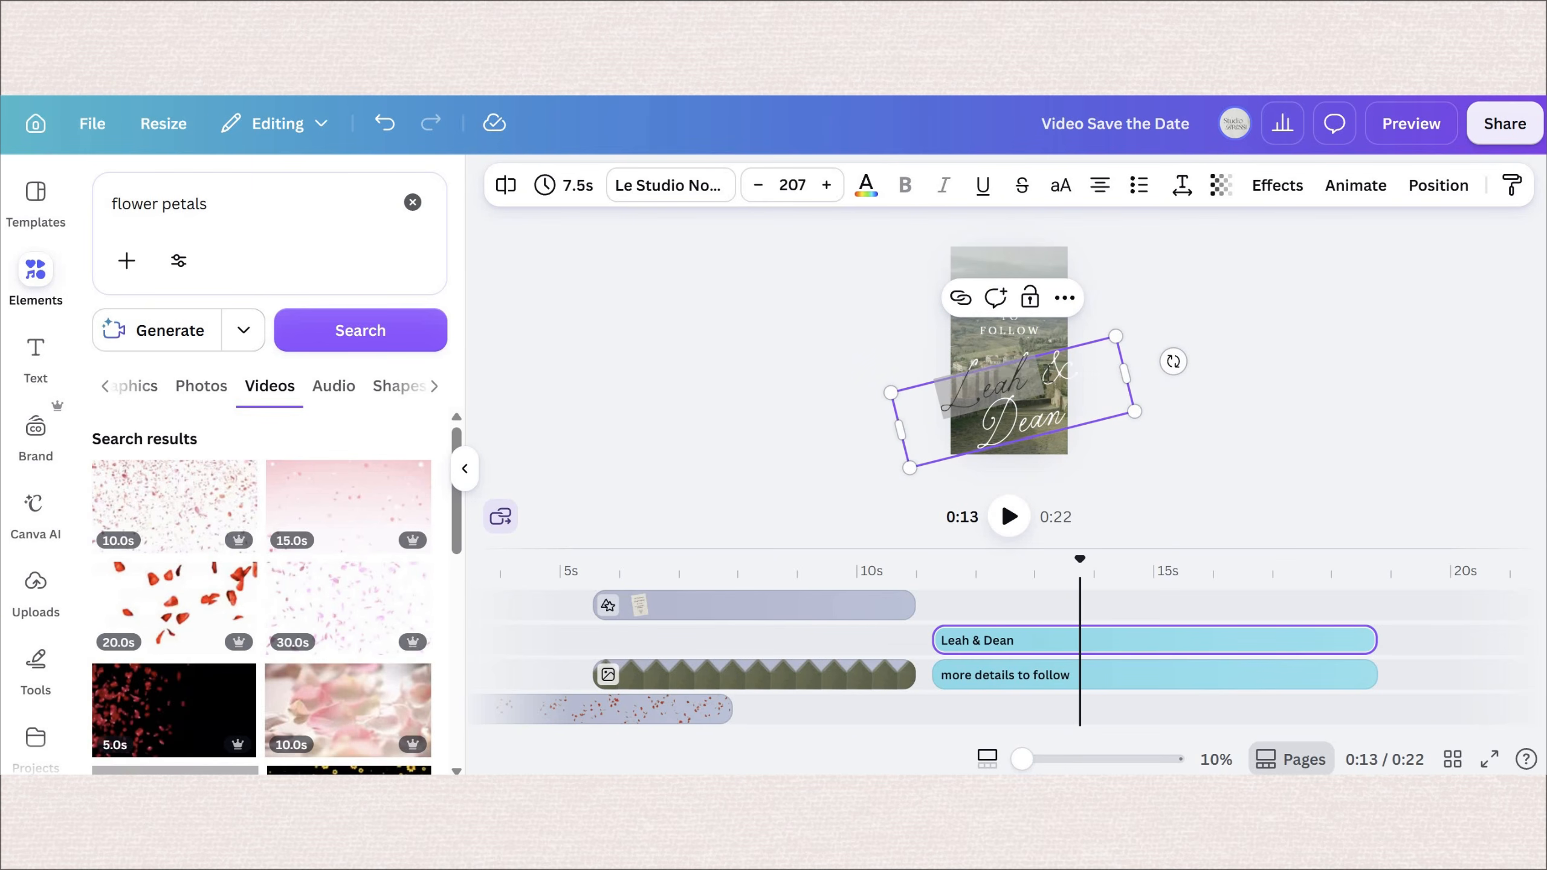
pyautogui.click(1047, 373)
pyautogui.press('BackSpace')
pyautogui.press('Return')
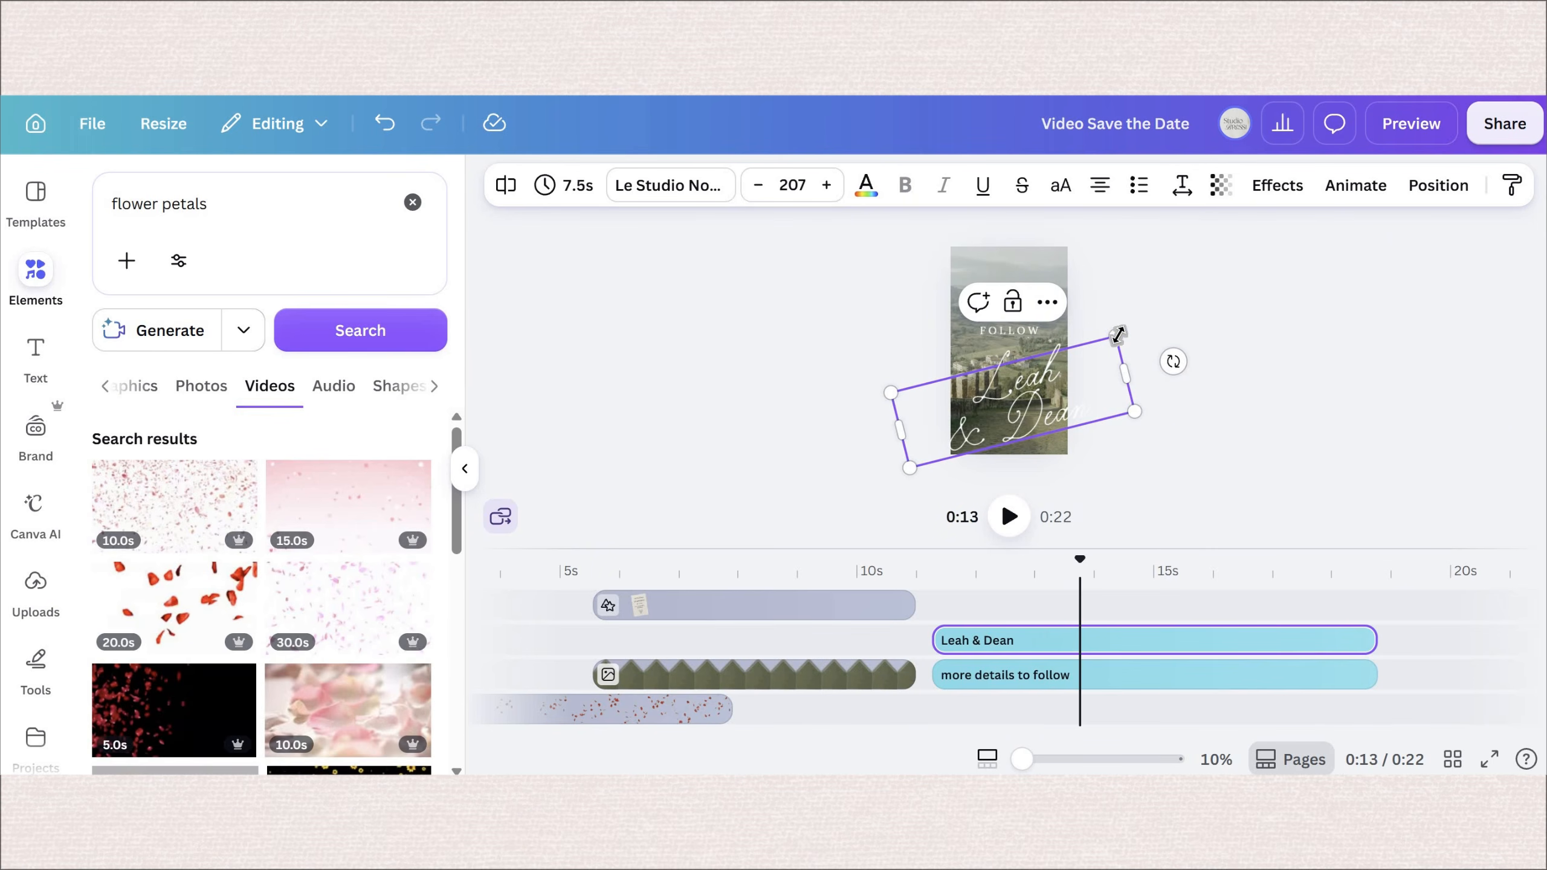
pyautogui.moveTo(1115, 336); pyautogui.dragTo(1090, 352)
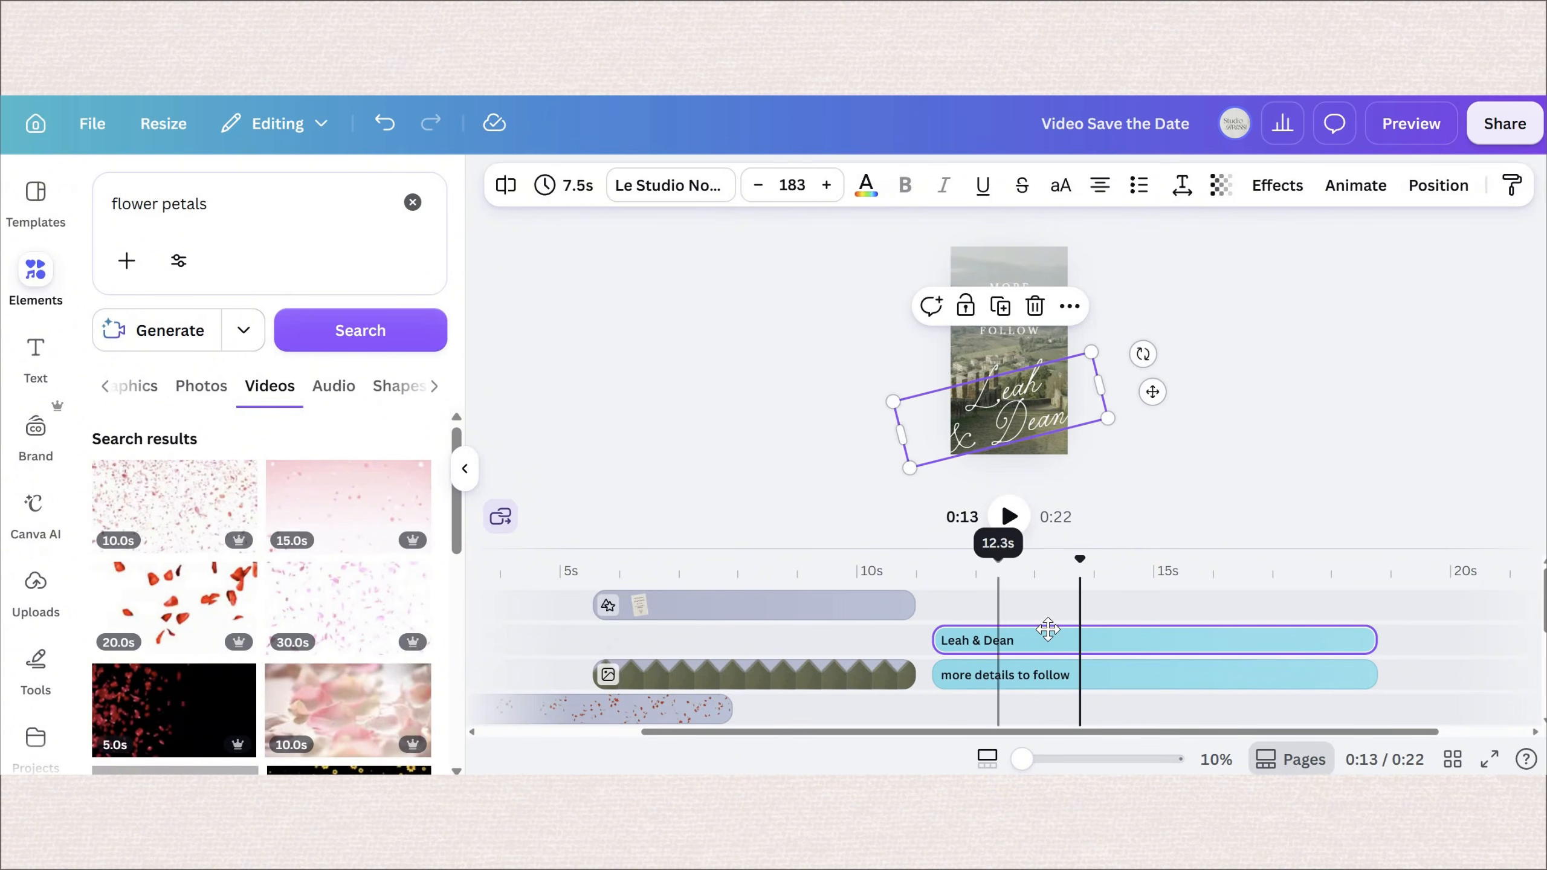
# Step: Move the names text clip to start at about 12 s and apply the Burst animation on enter only
pyautogui.moveTo(998, 640); pyautogui.dragTo(1049, 640)
pyautogui.click(1355, 185)
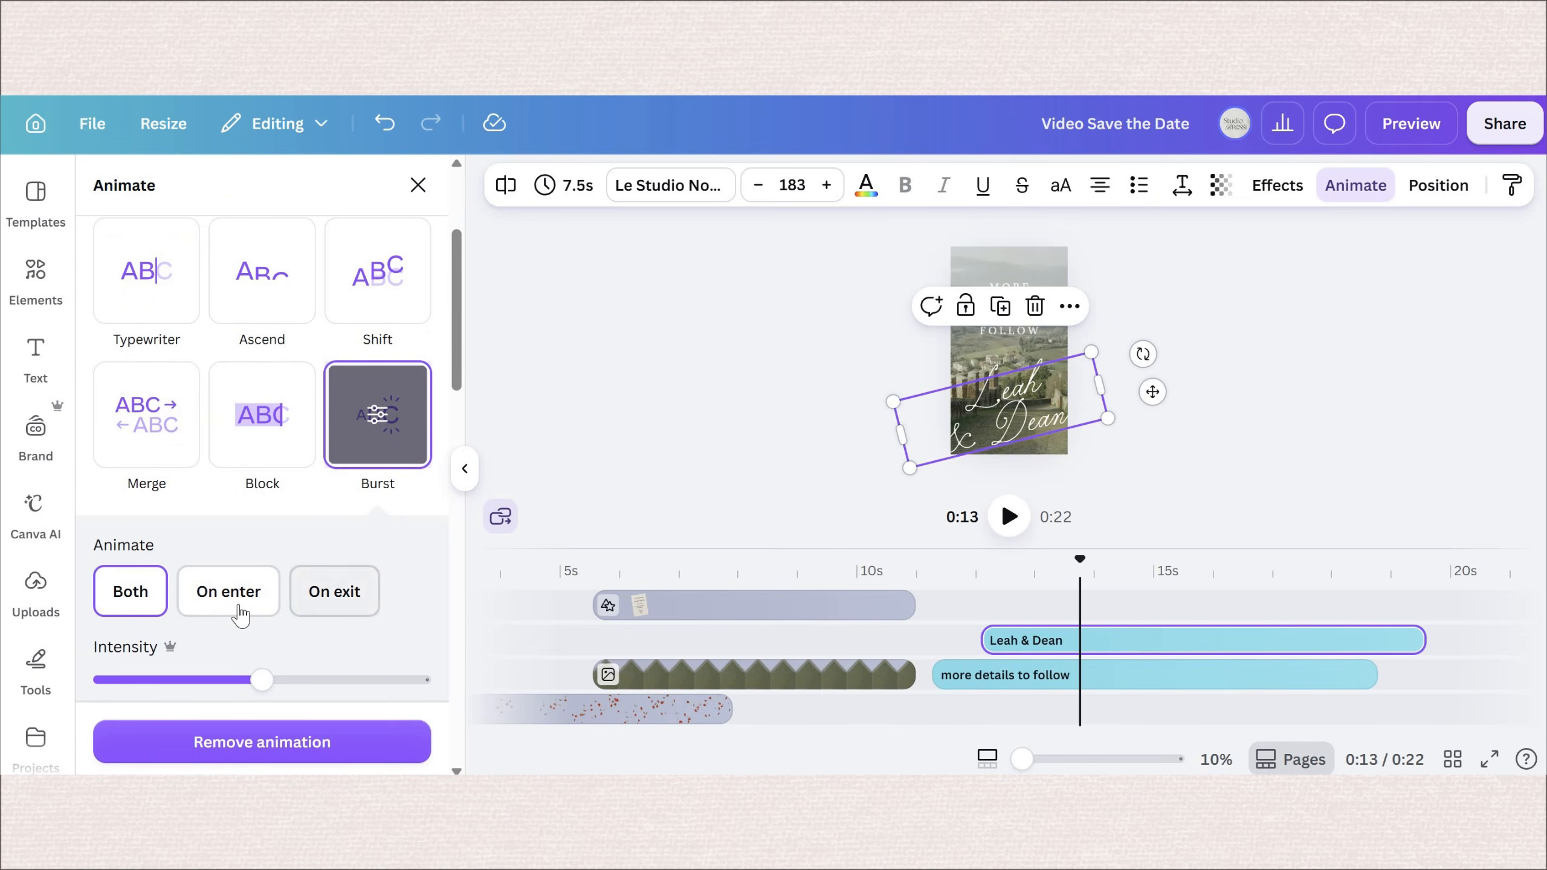
pyautogui.click(236, 612)
# Step: Shorten the names clip to 5.5 s, ending together with the "more details to follow" clip, and play back the closing text
pyautogui.moveTo(1046, 634); pyautogui.dragTo(1385, 640)
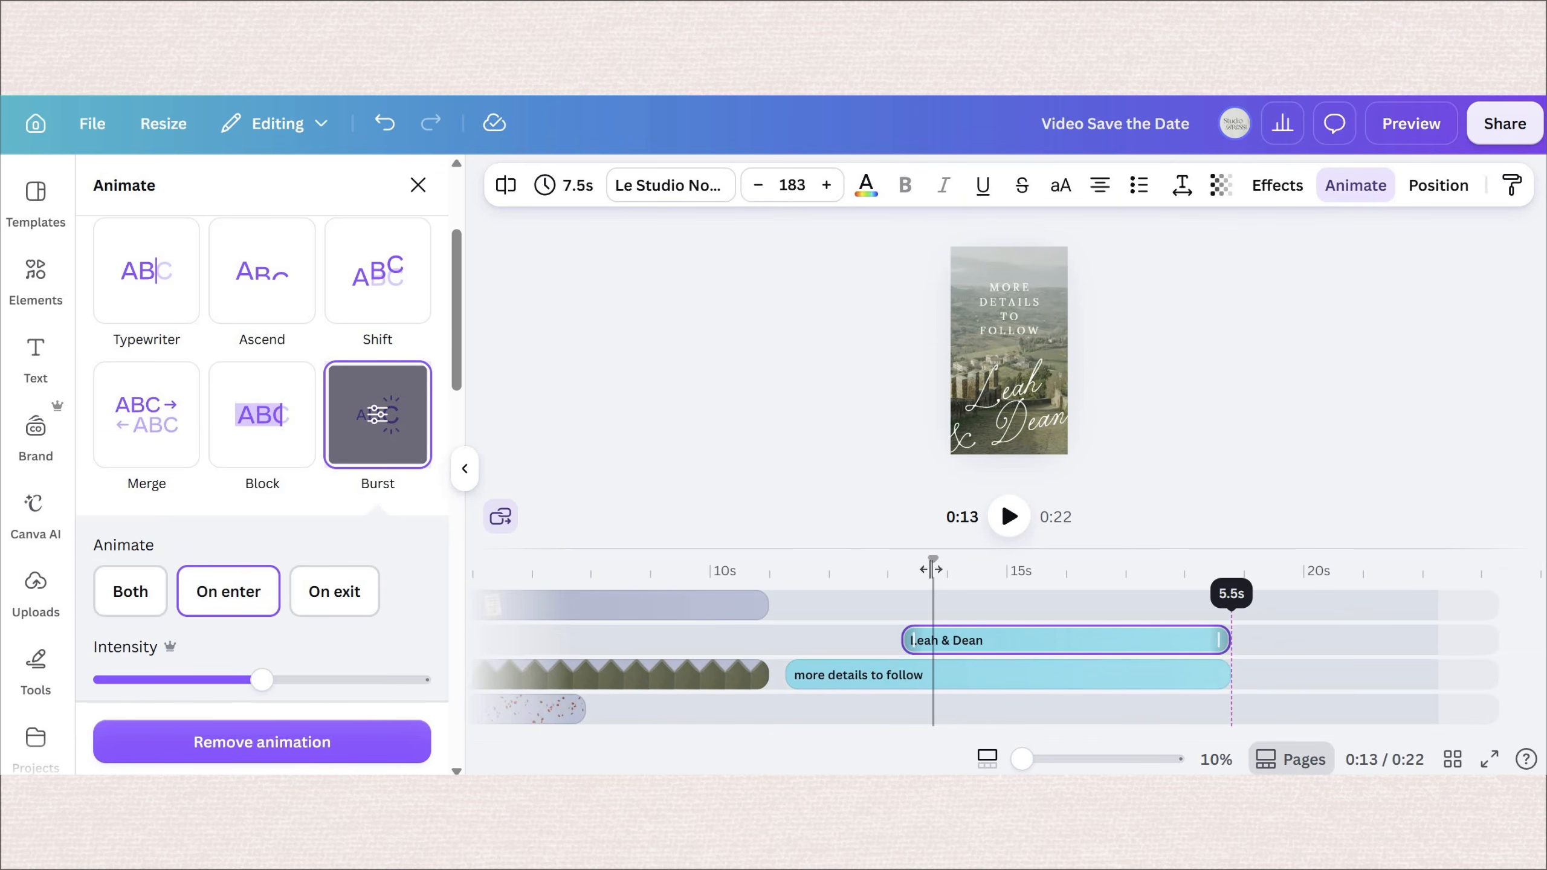
pyautogui.moveTo(932, 562); pyautogui.dragTo(677, 609)
pyautogui.click(1010, 517)
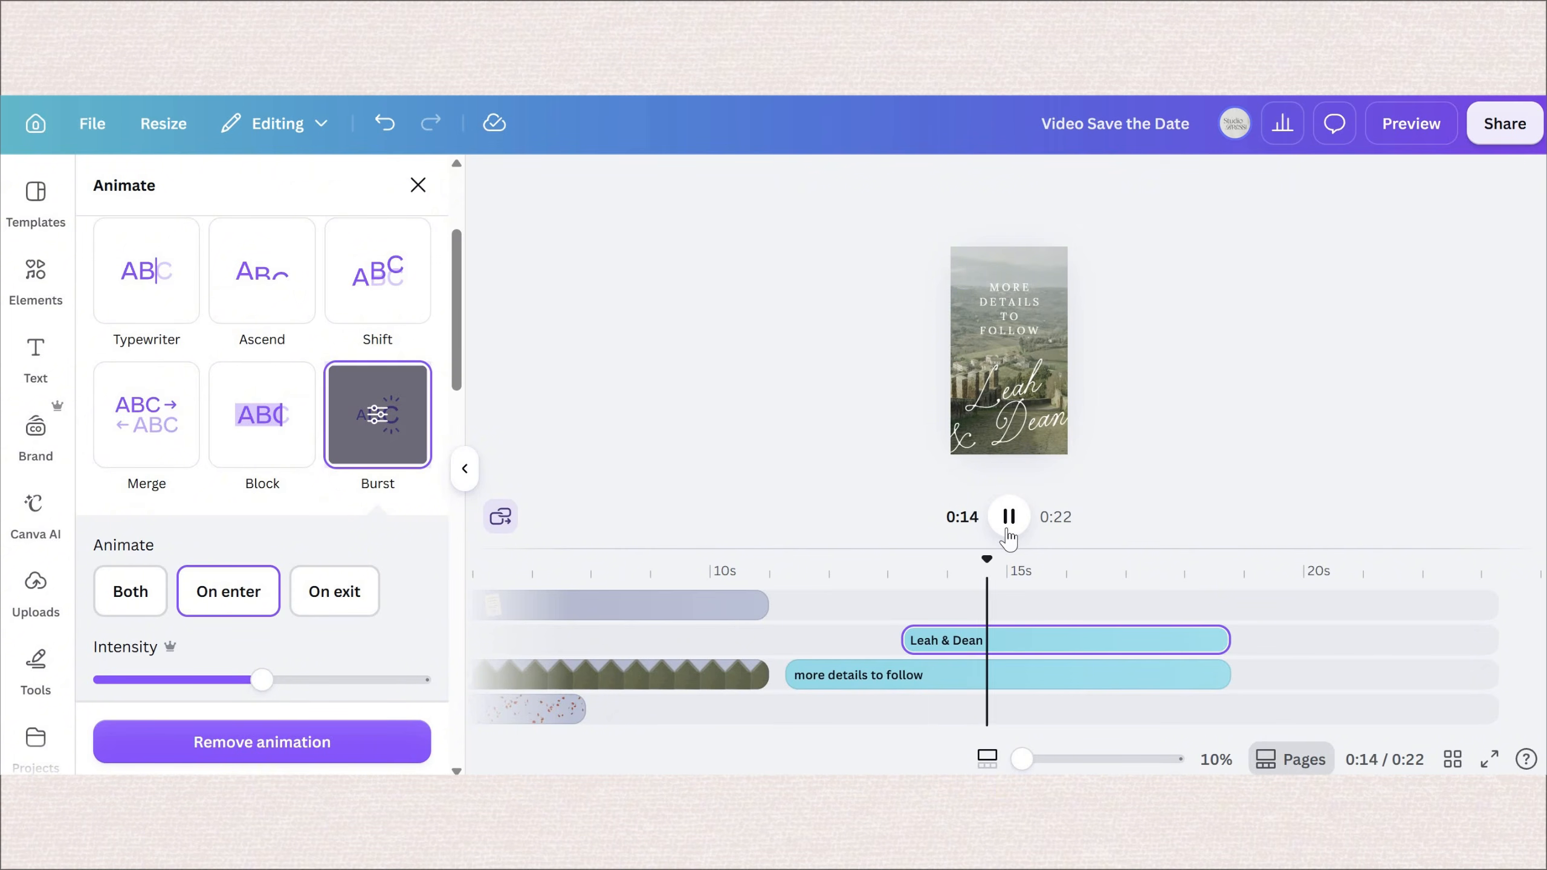
# Step: Move the names clip to start at about 15 s and extend the "more details to follow" clip to 9.2 s
pyautogui.click(1090, 644)
pyautogui.moveTo(1090, 644); pyautogui.dragTo(1317, 656)
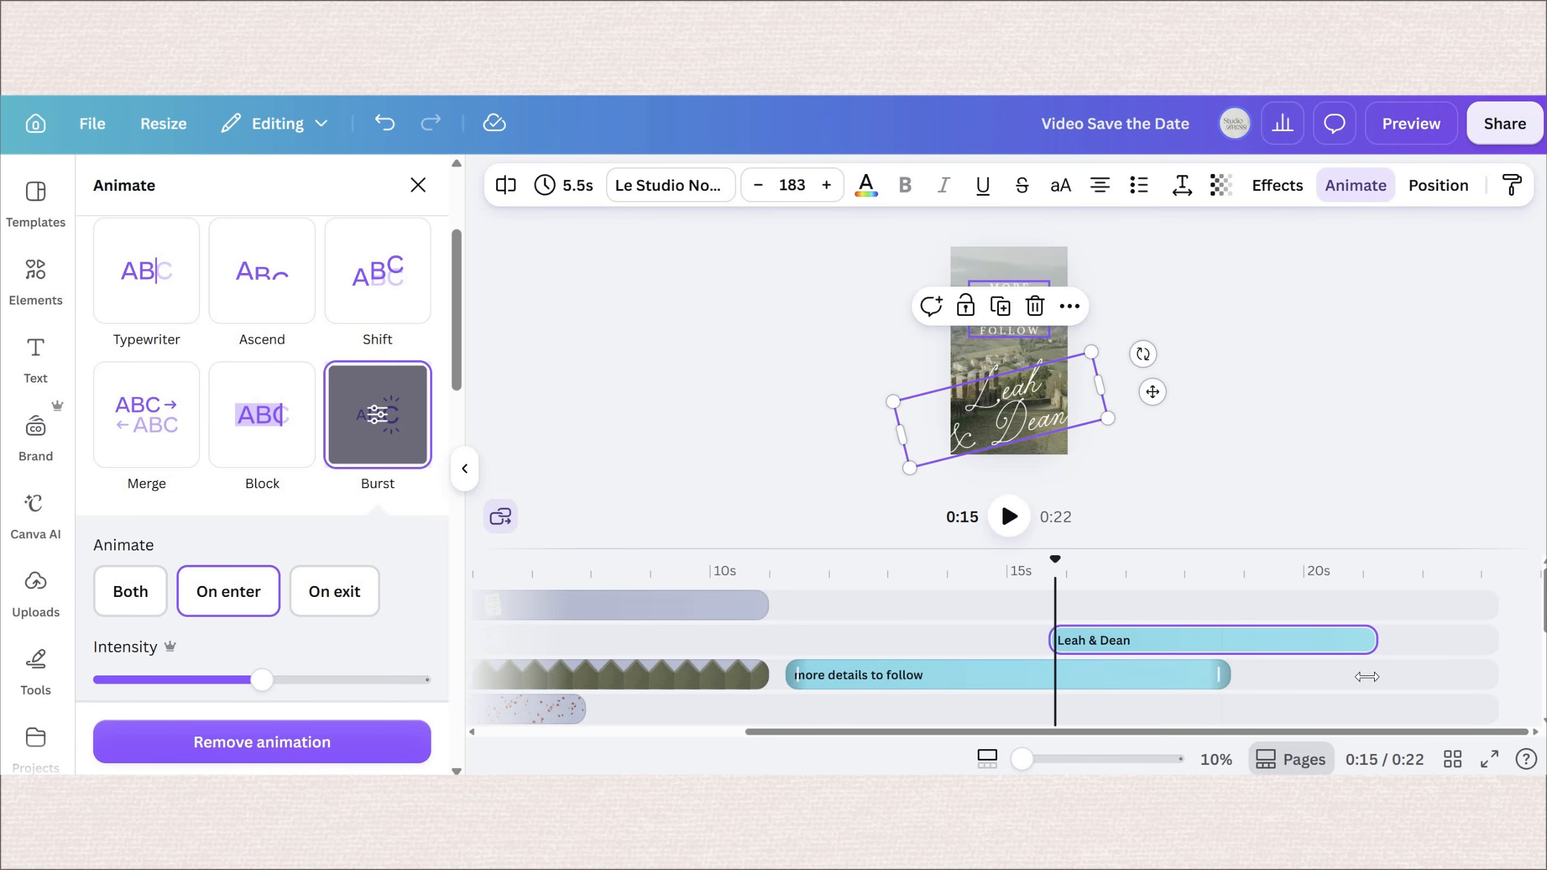
pyautogui.moveTo(1229, 674); pyautogui.dragTo(1377, 674)
# Step: Play back the closing text to about 20 s and trim both text clips to end there
pyautogui.click(1008, 517)
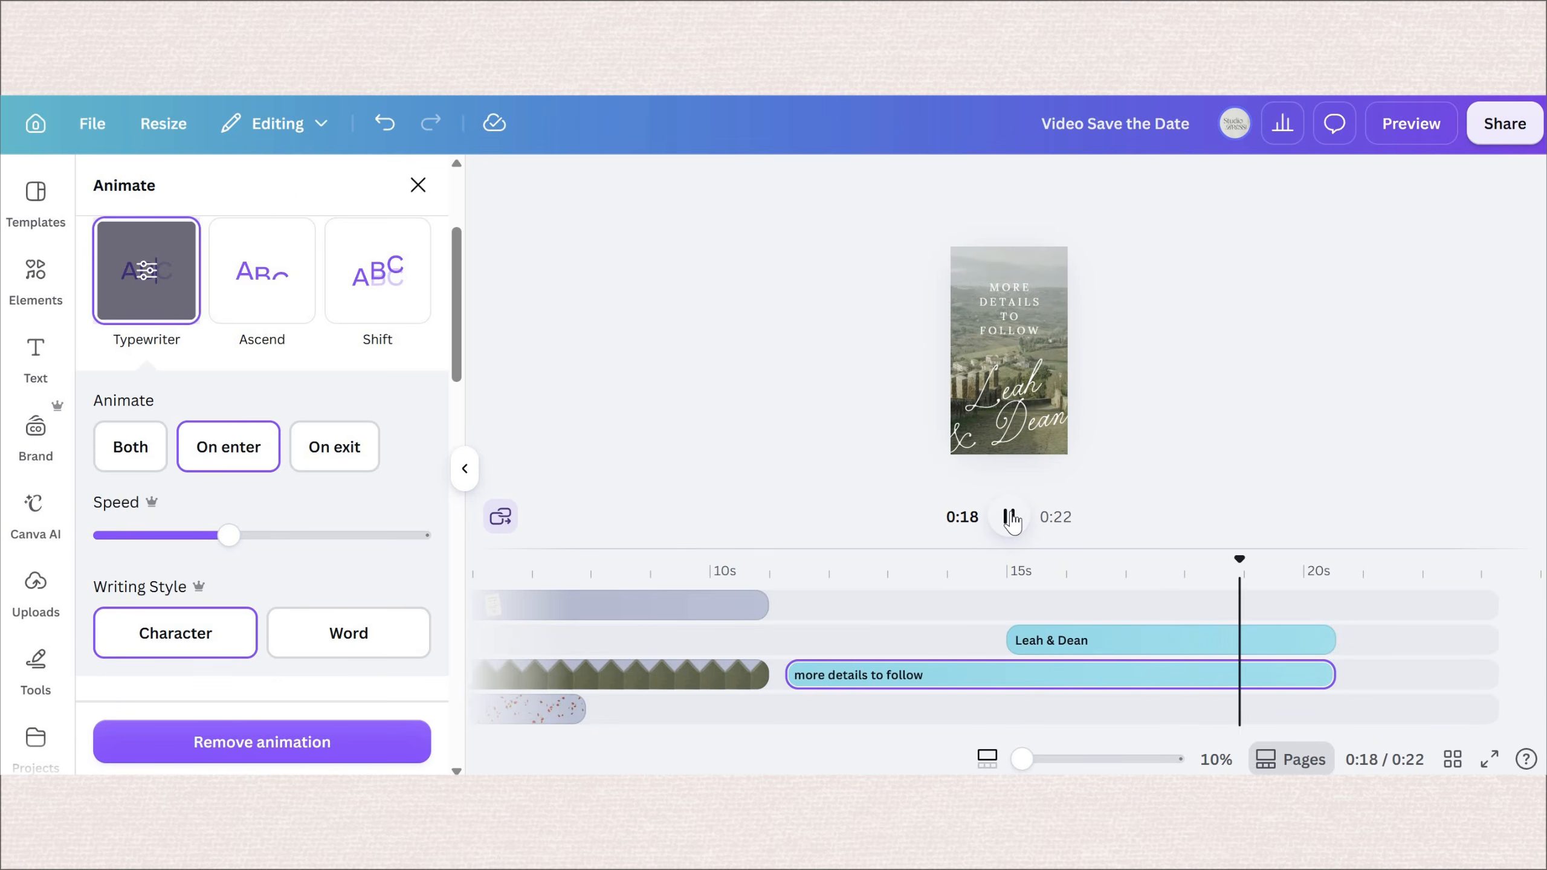
pyautogui.click(1009, 517)
pyautogui.click(1010, 519)
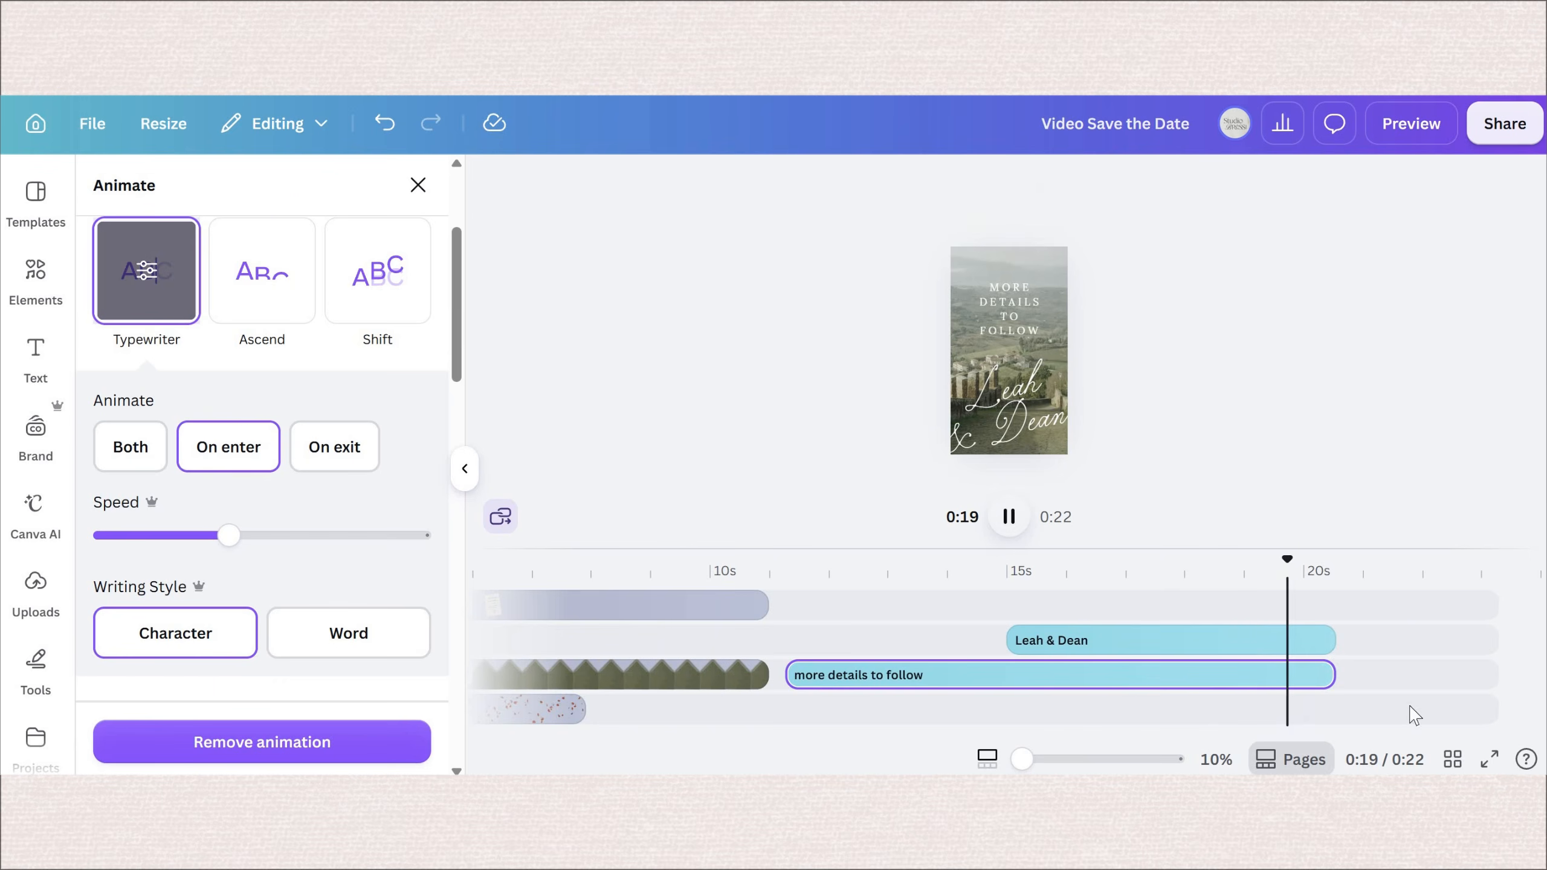
pyautogui.press('space')
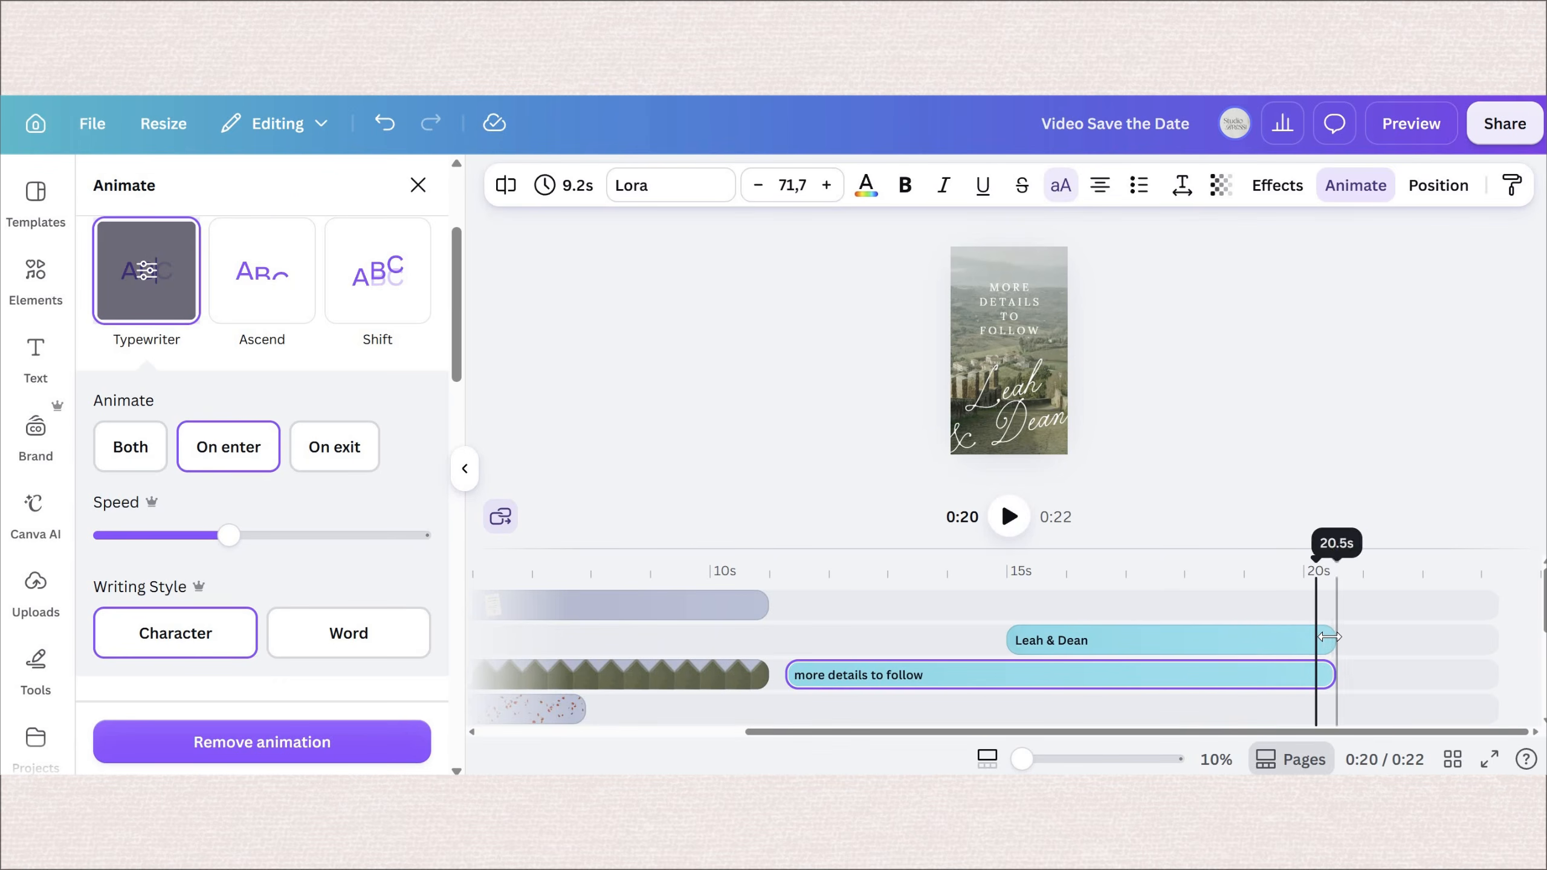
pyautogui.moveTo(1331, 669); pyautogui.dragTo(1315, 640)
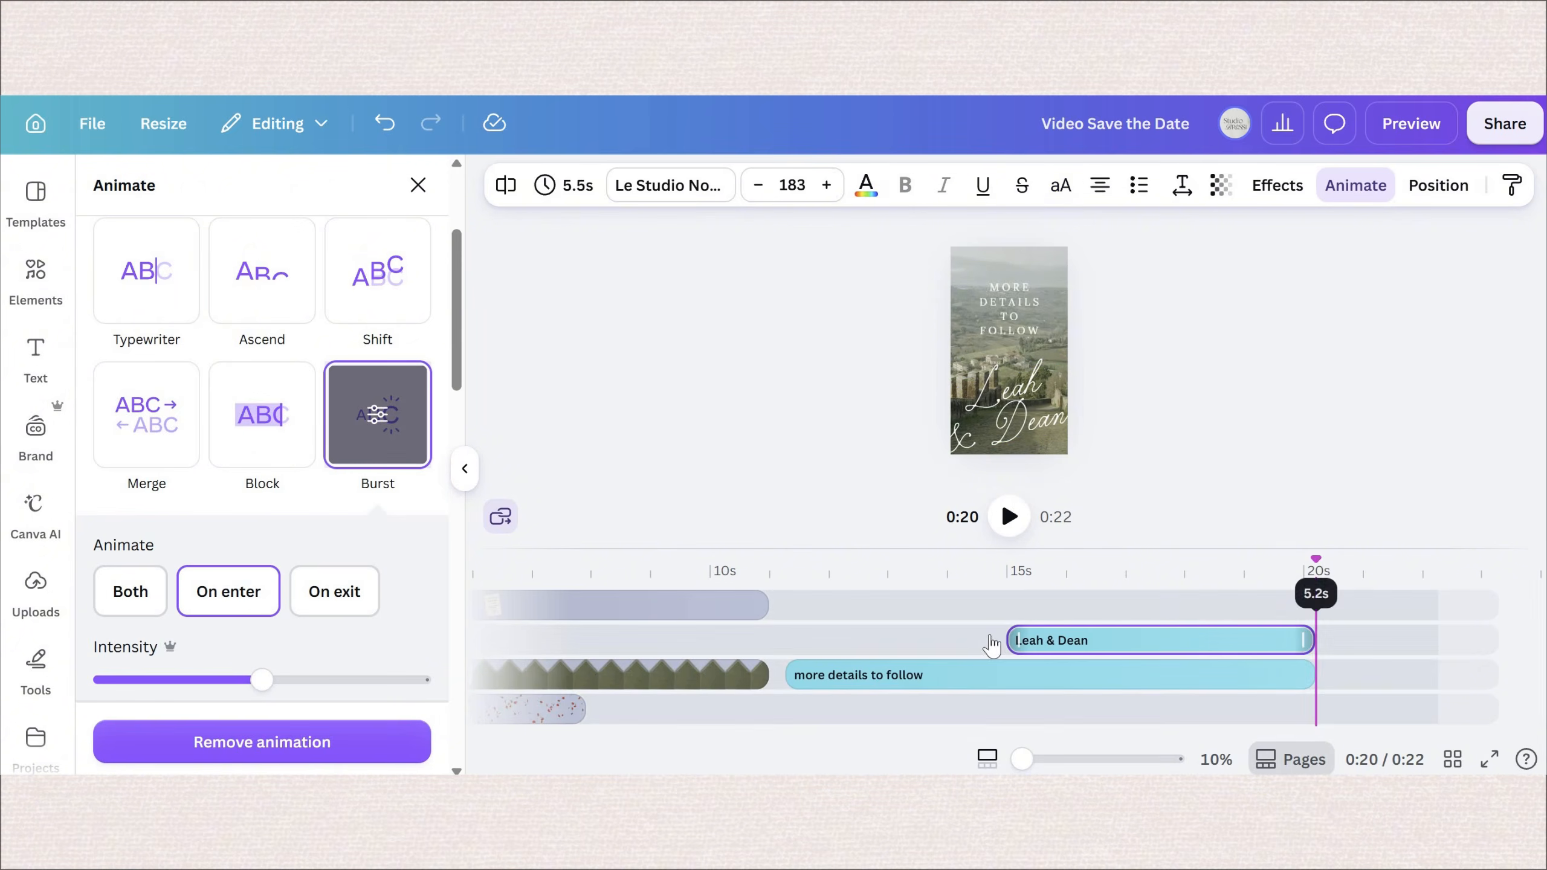
# Step: Trim the background footage to end with the text clips at about 20 s
pyautogui.scroll(-2, 1400, 664)
pyautogui.scroll(-2, 1417, 654)
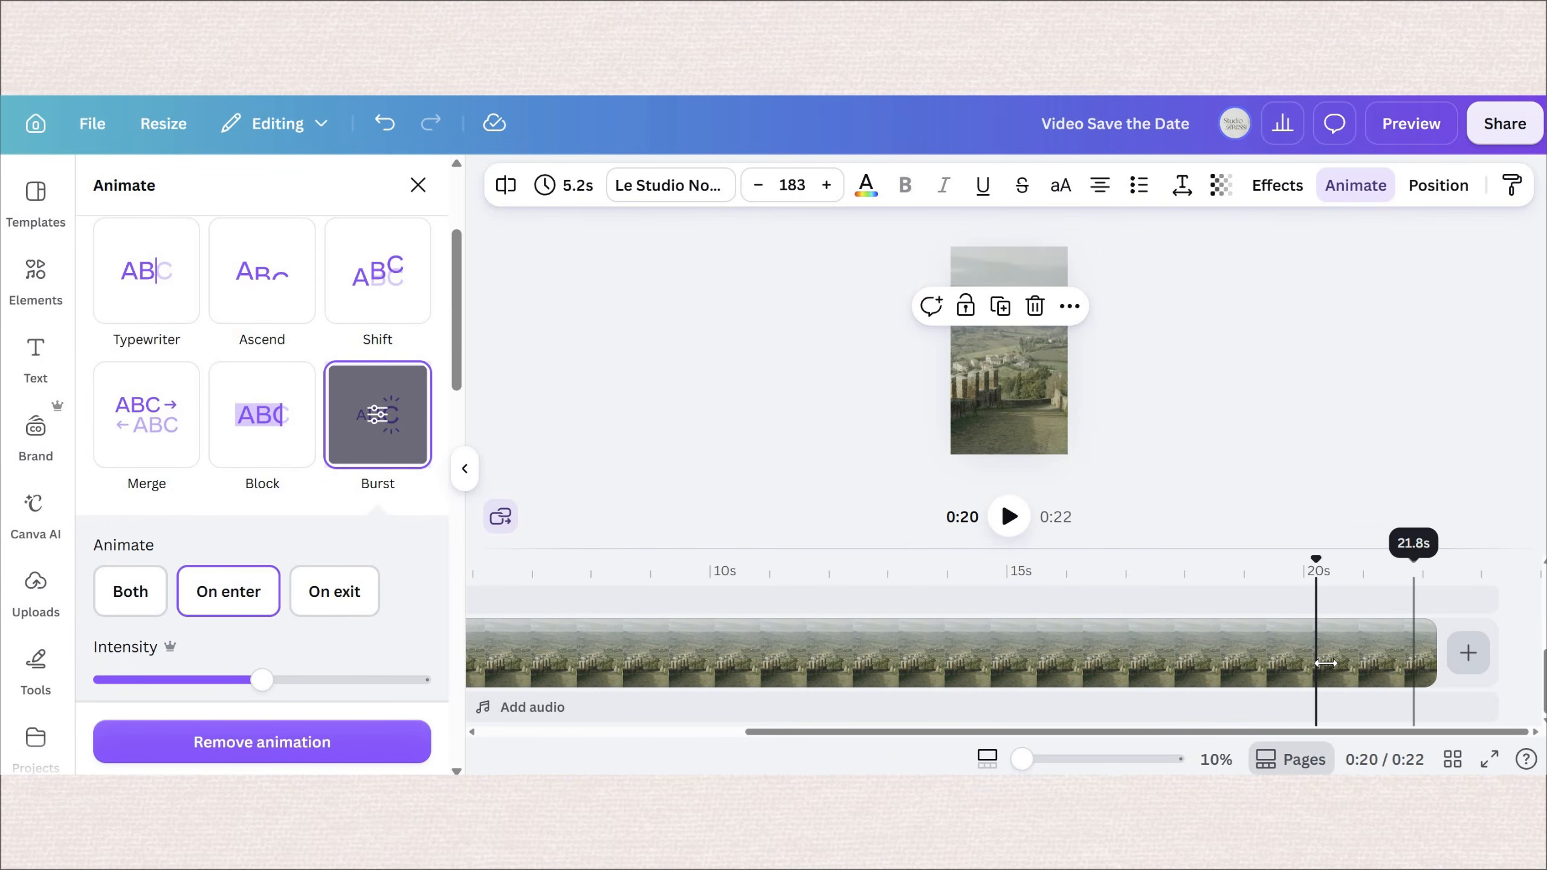
pyautogui.click(1311, 664)
pyautogui.moveTo(1310, 664); pyautogui.dragTo(1315, 664)
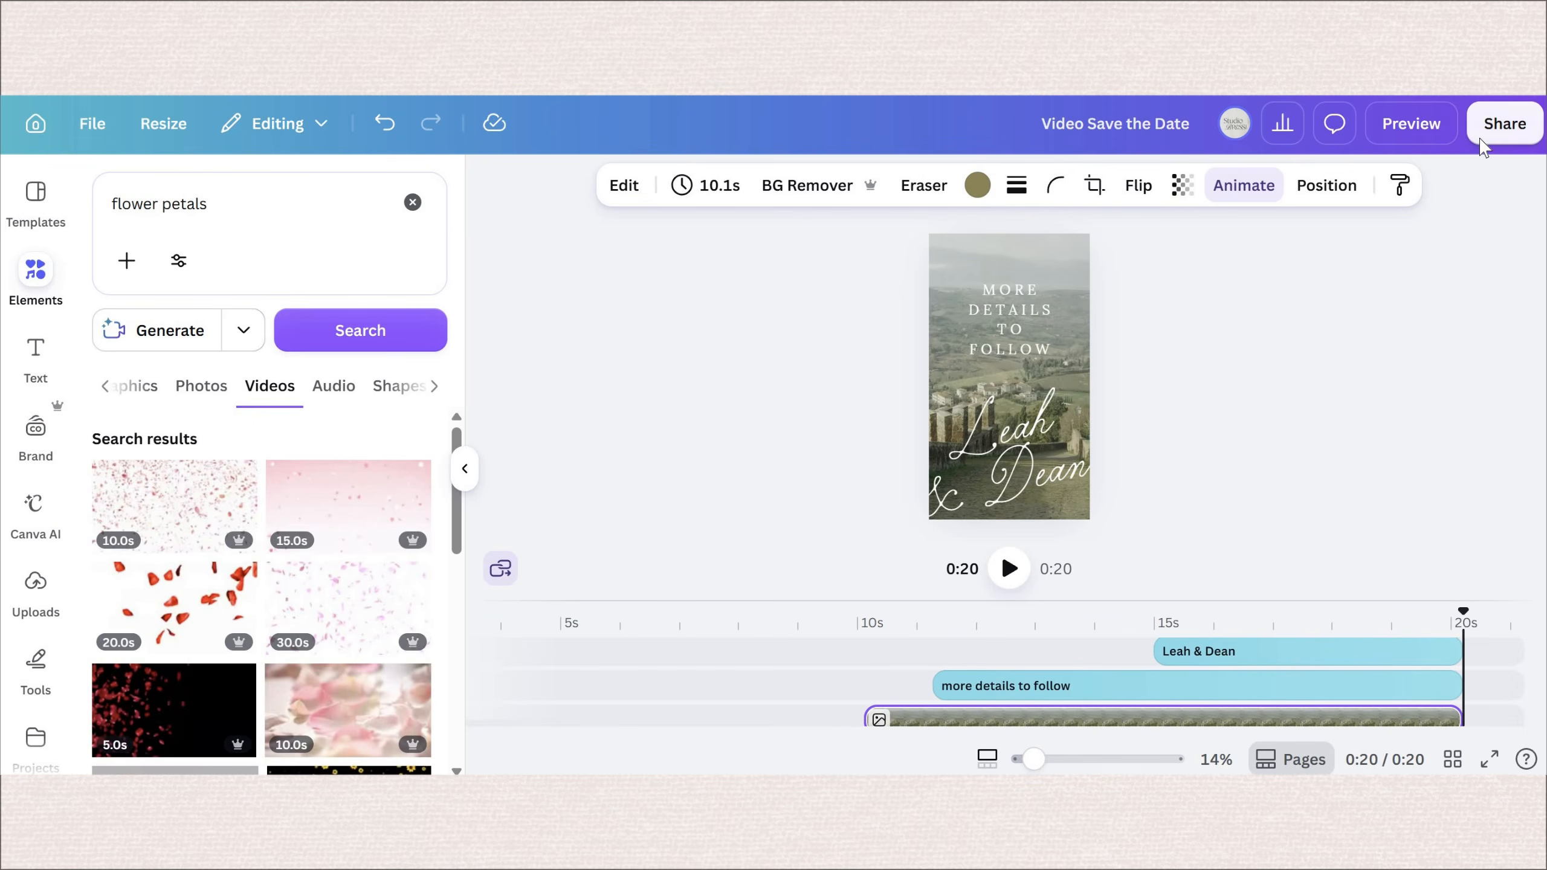
# Step: Download the design as an MP4 video at 1080p (HD) quality
pyautogui.click(1481, 142)
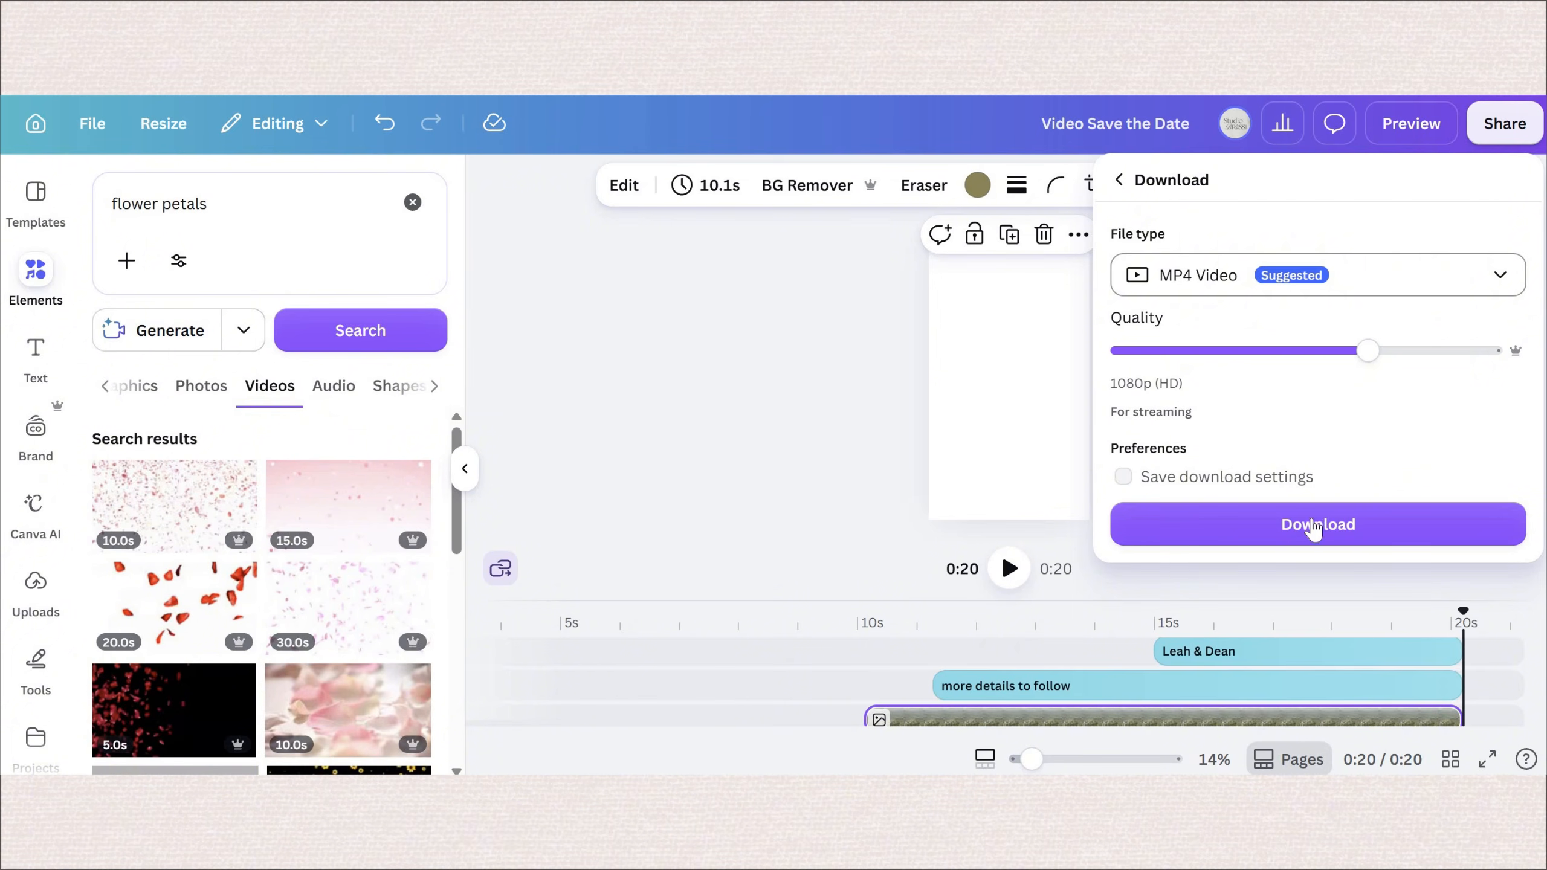
pyautogui.click(1313, 531)
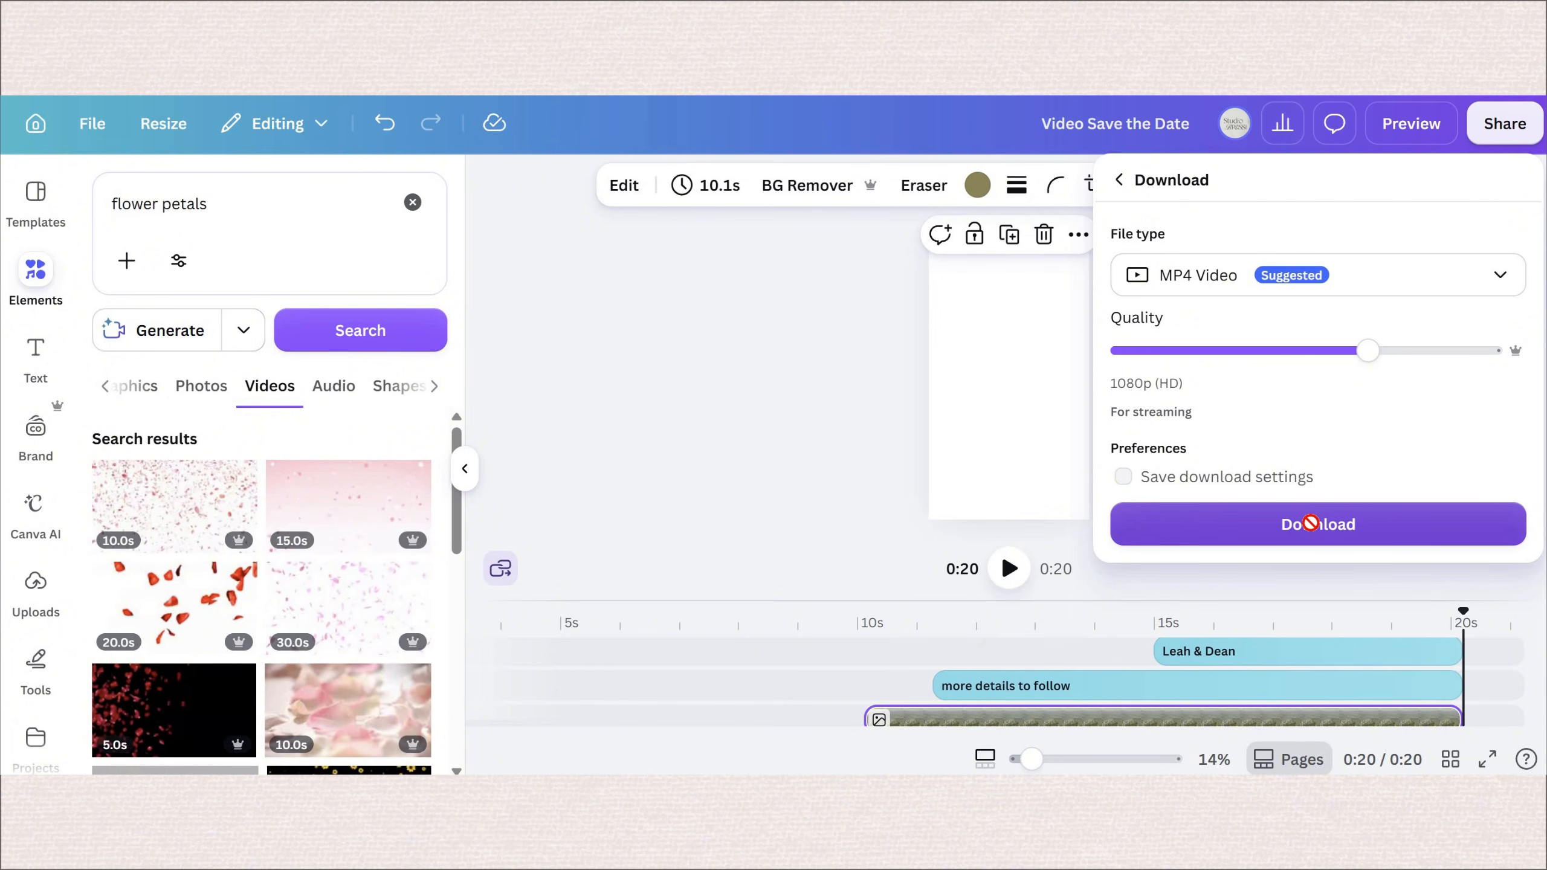